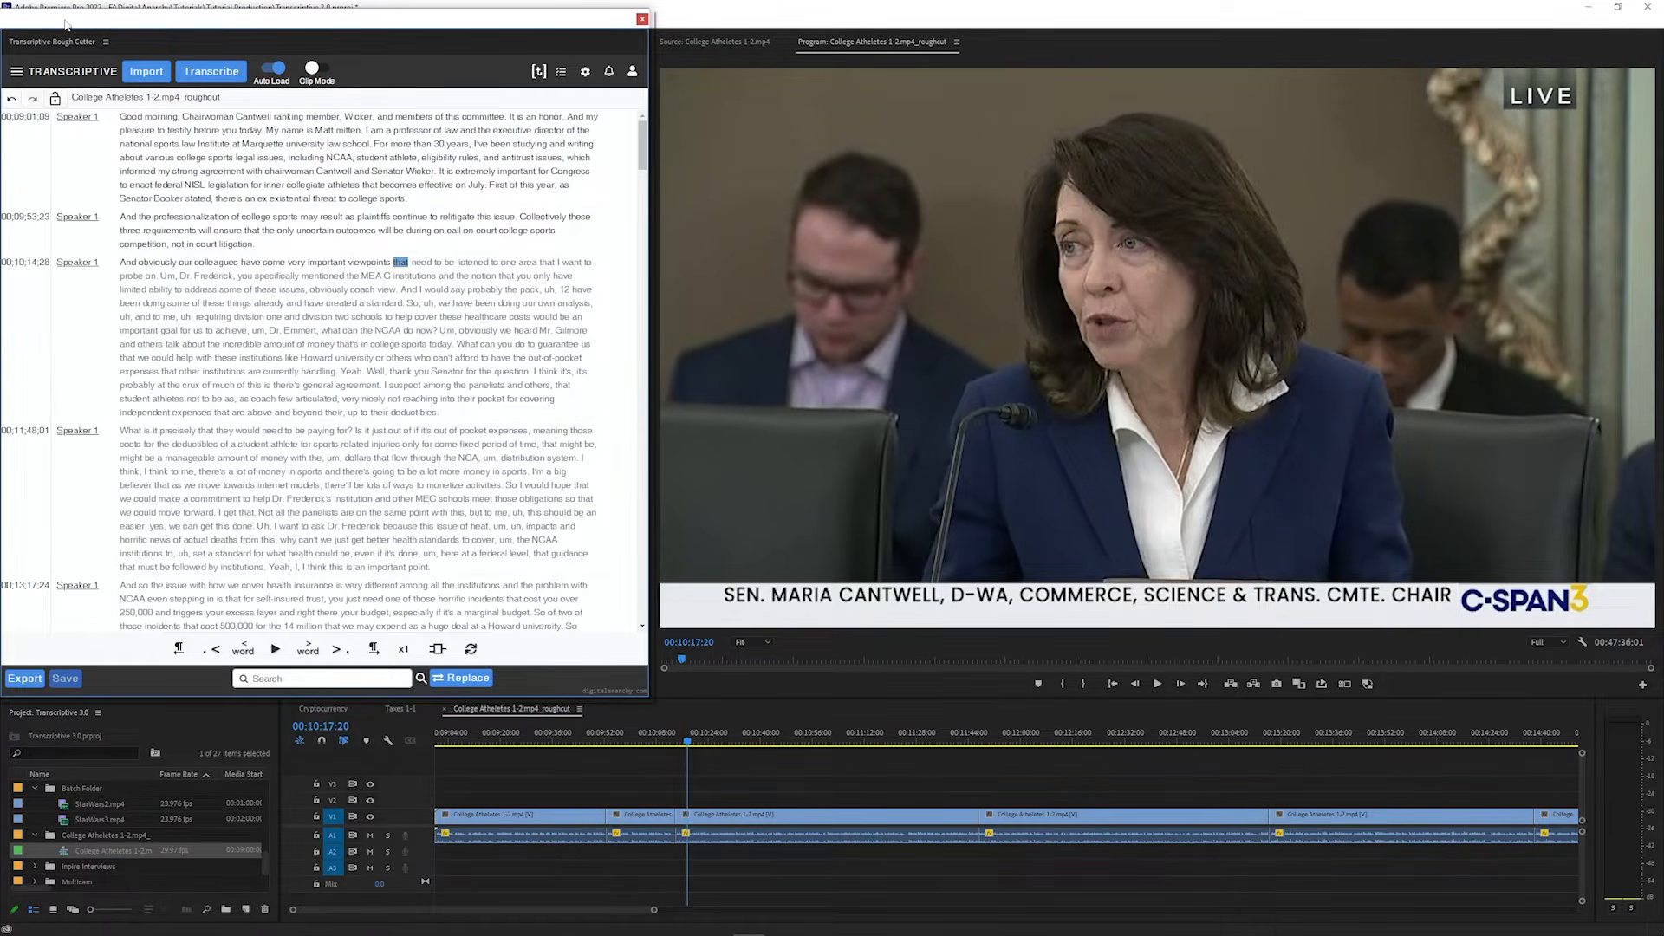
# Reposition the floating Transcriptive panel and check which account is signed in
pyautogui.moveTo(65, 23); pyautogui.dragTo(165, 49)
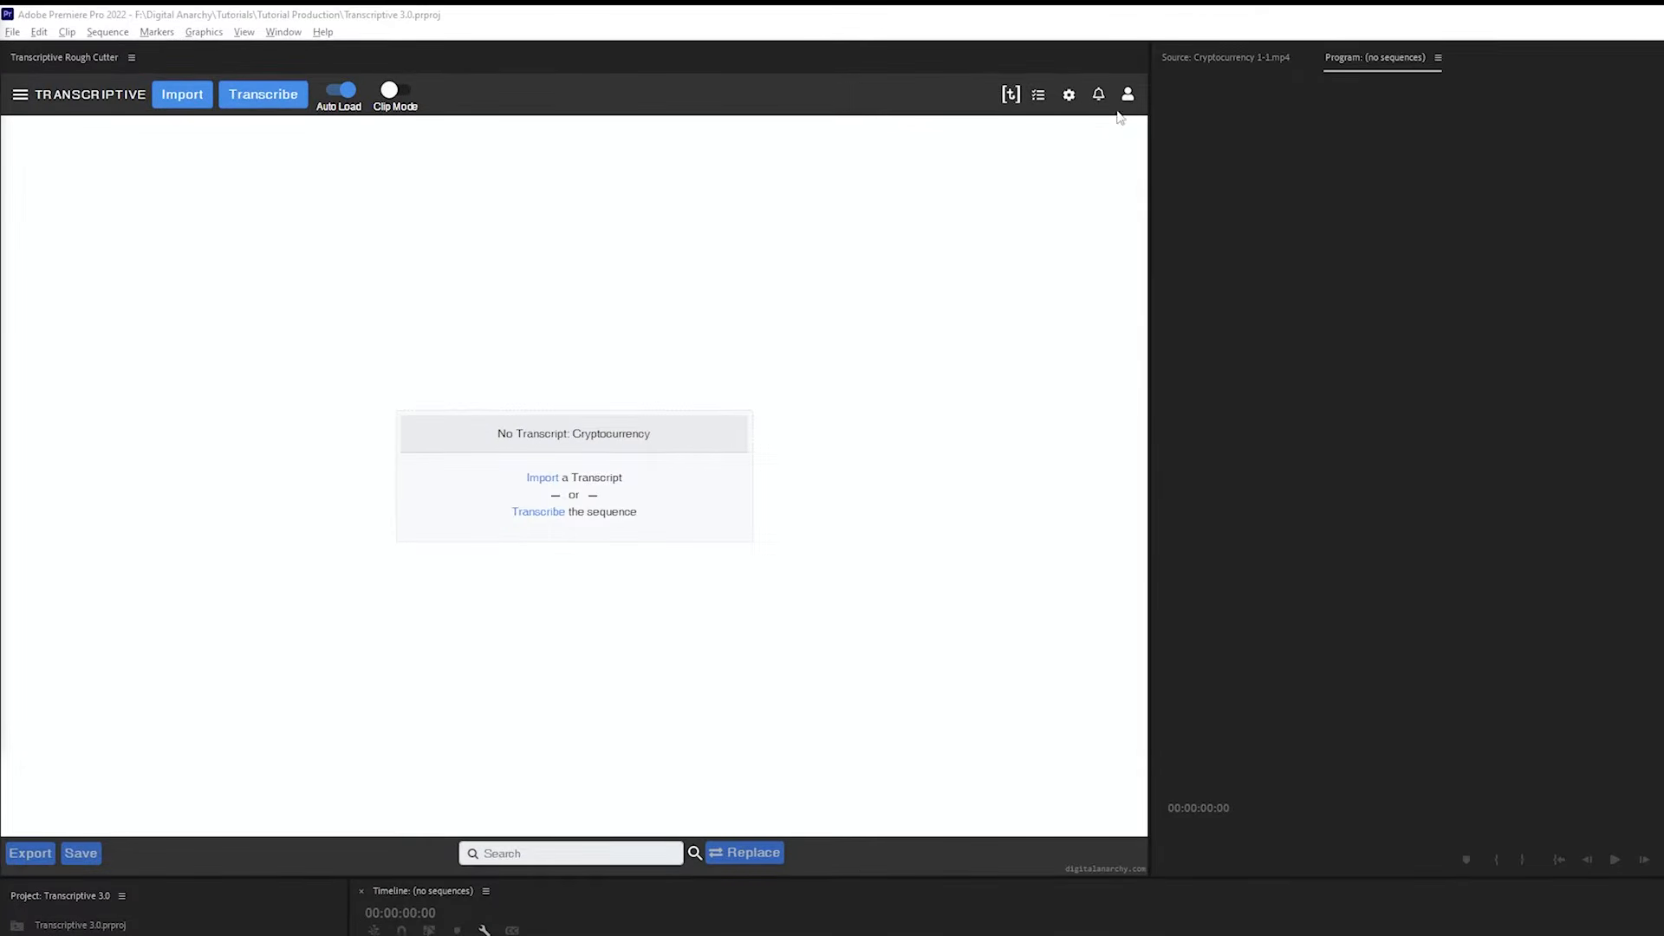
pyautogui.click(1128, 97)
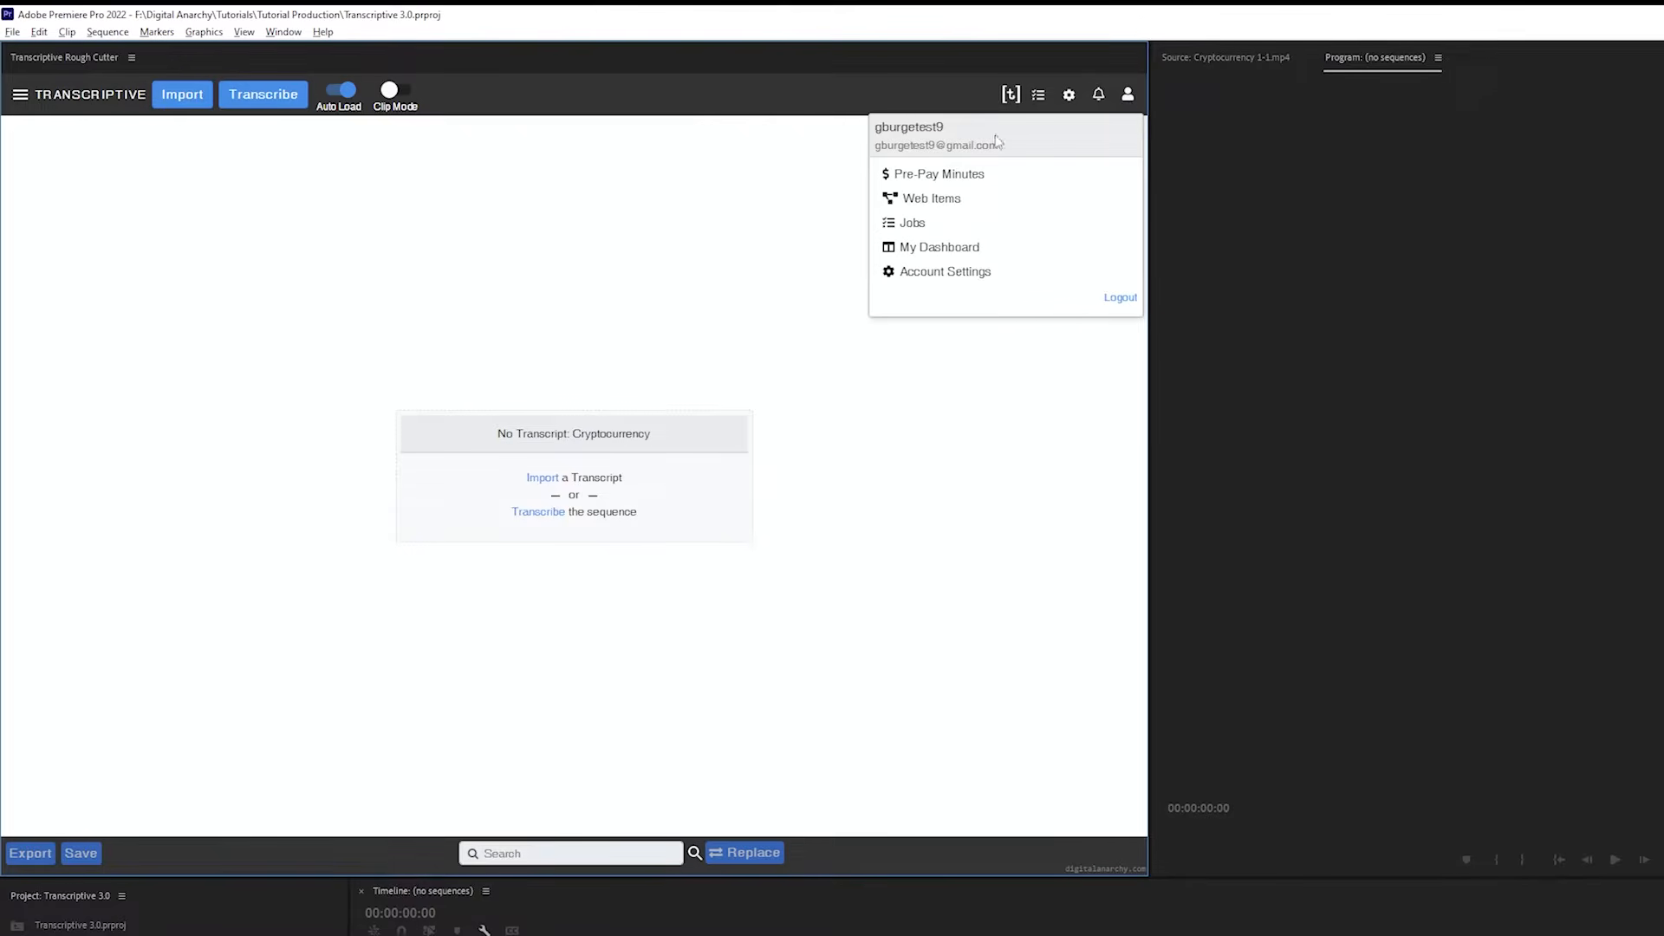
pyautogui.tripleClick(959, 144)
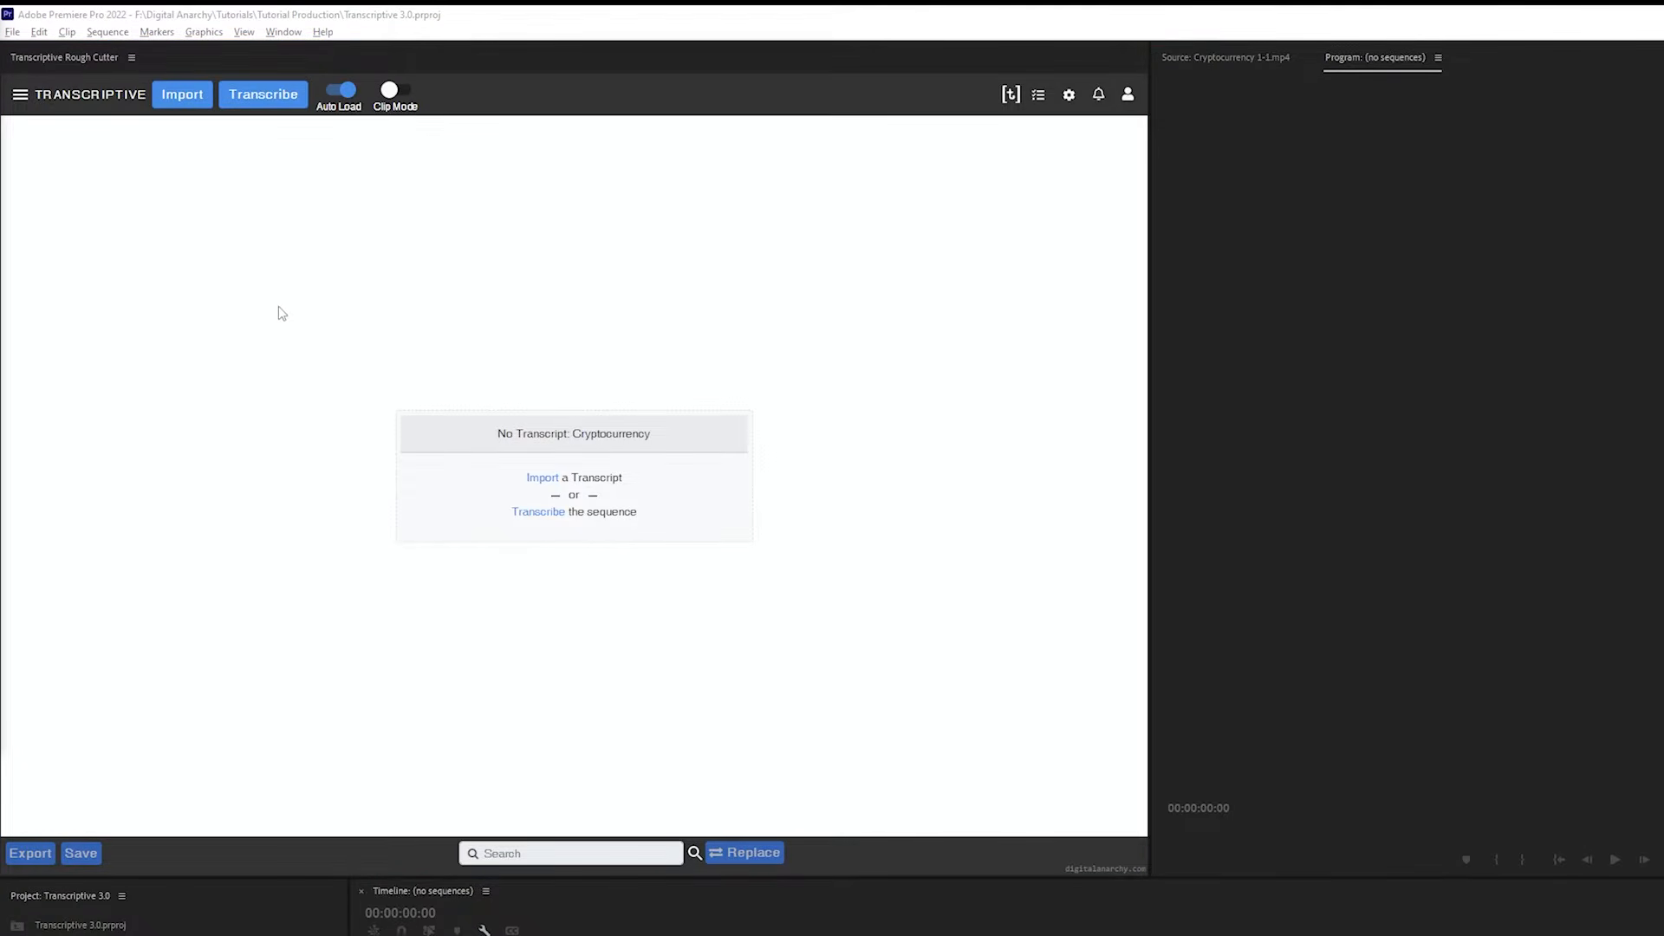
# Turn on Clip Mode and select the Cryptocurrency 1-1.mp4 clip to check its transcript status
pyautogui.click(413, 96)
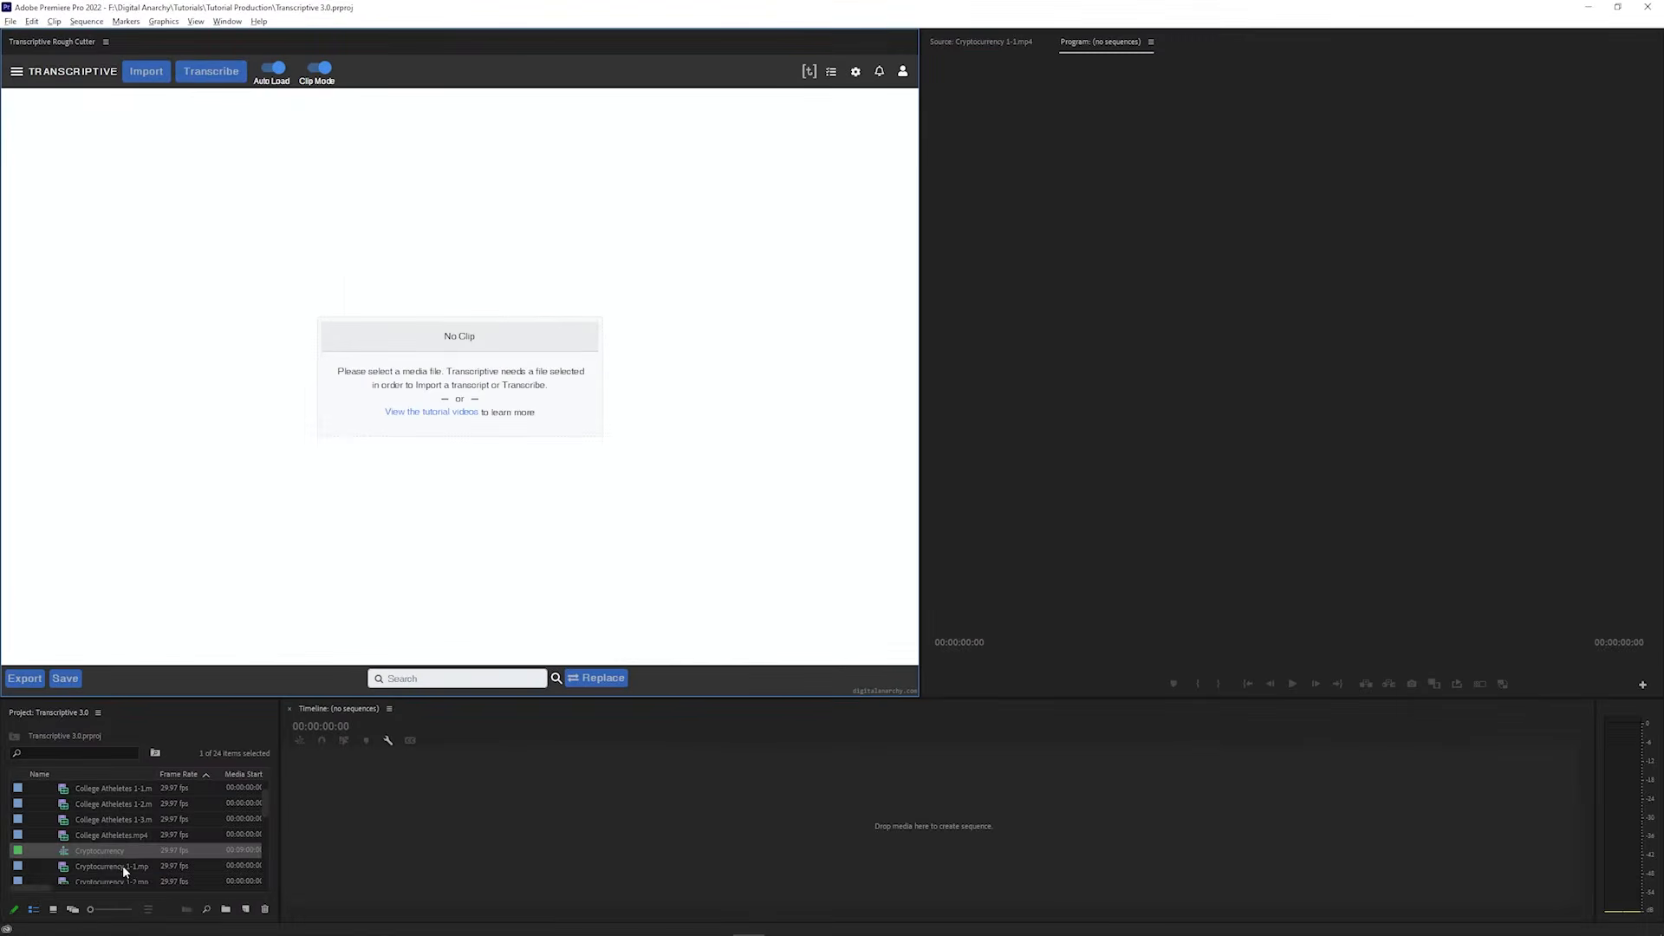
pyautogui.click(120, 867)
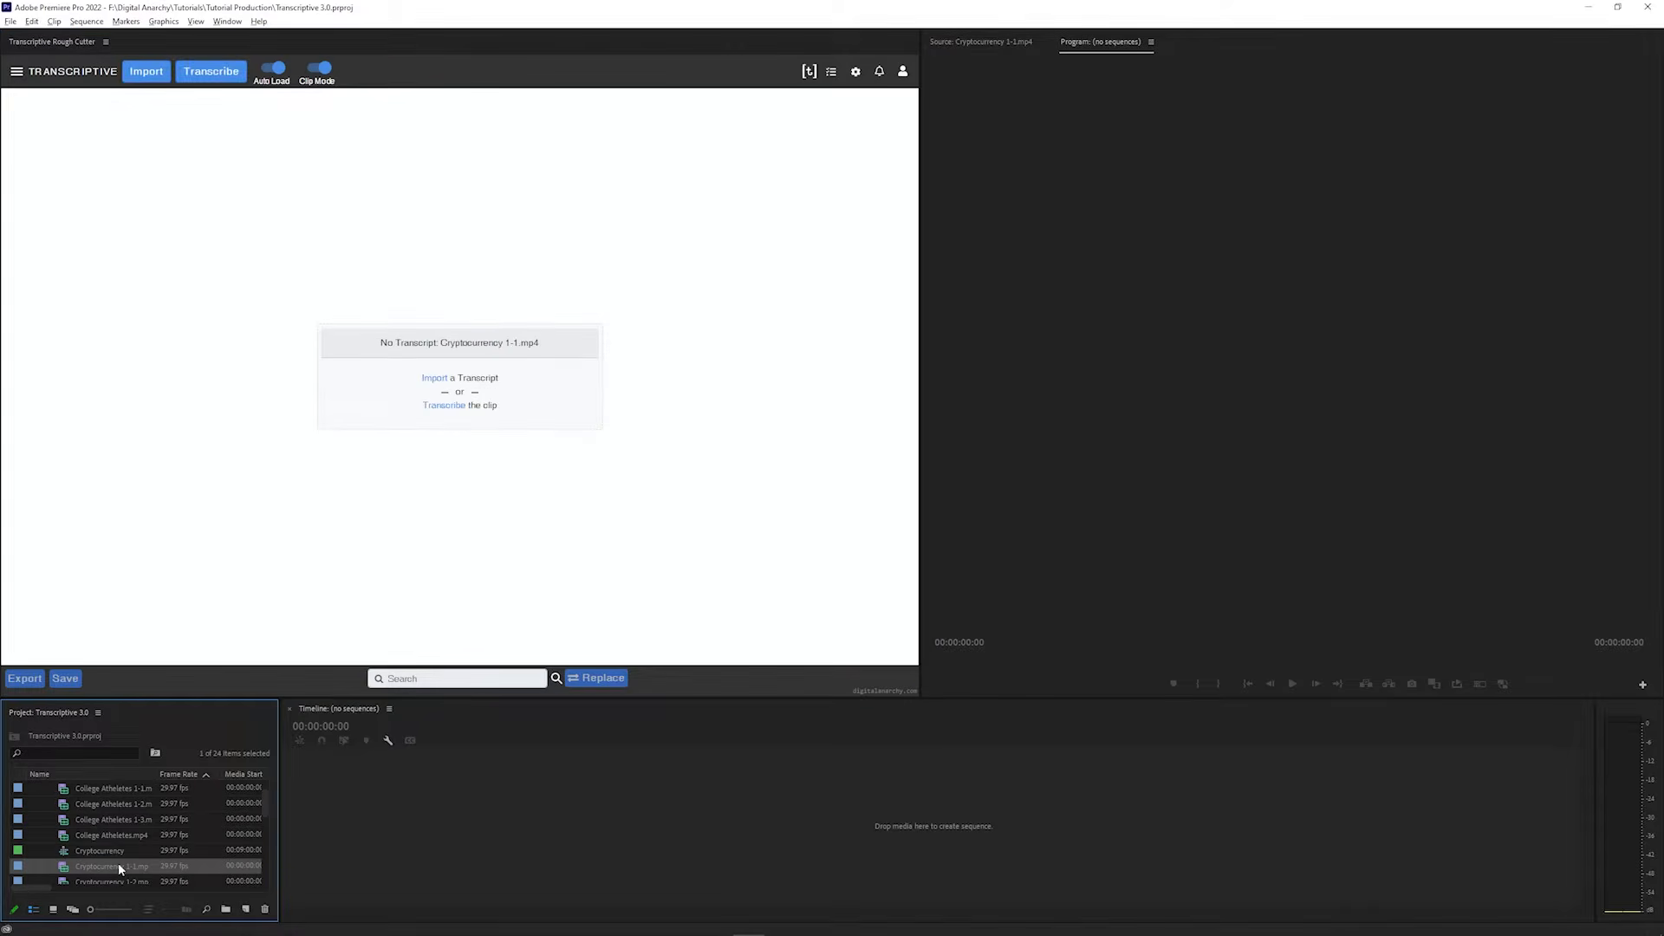
pyautogui.tripleClick(448, 341)
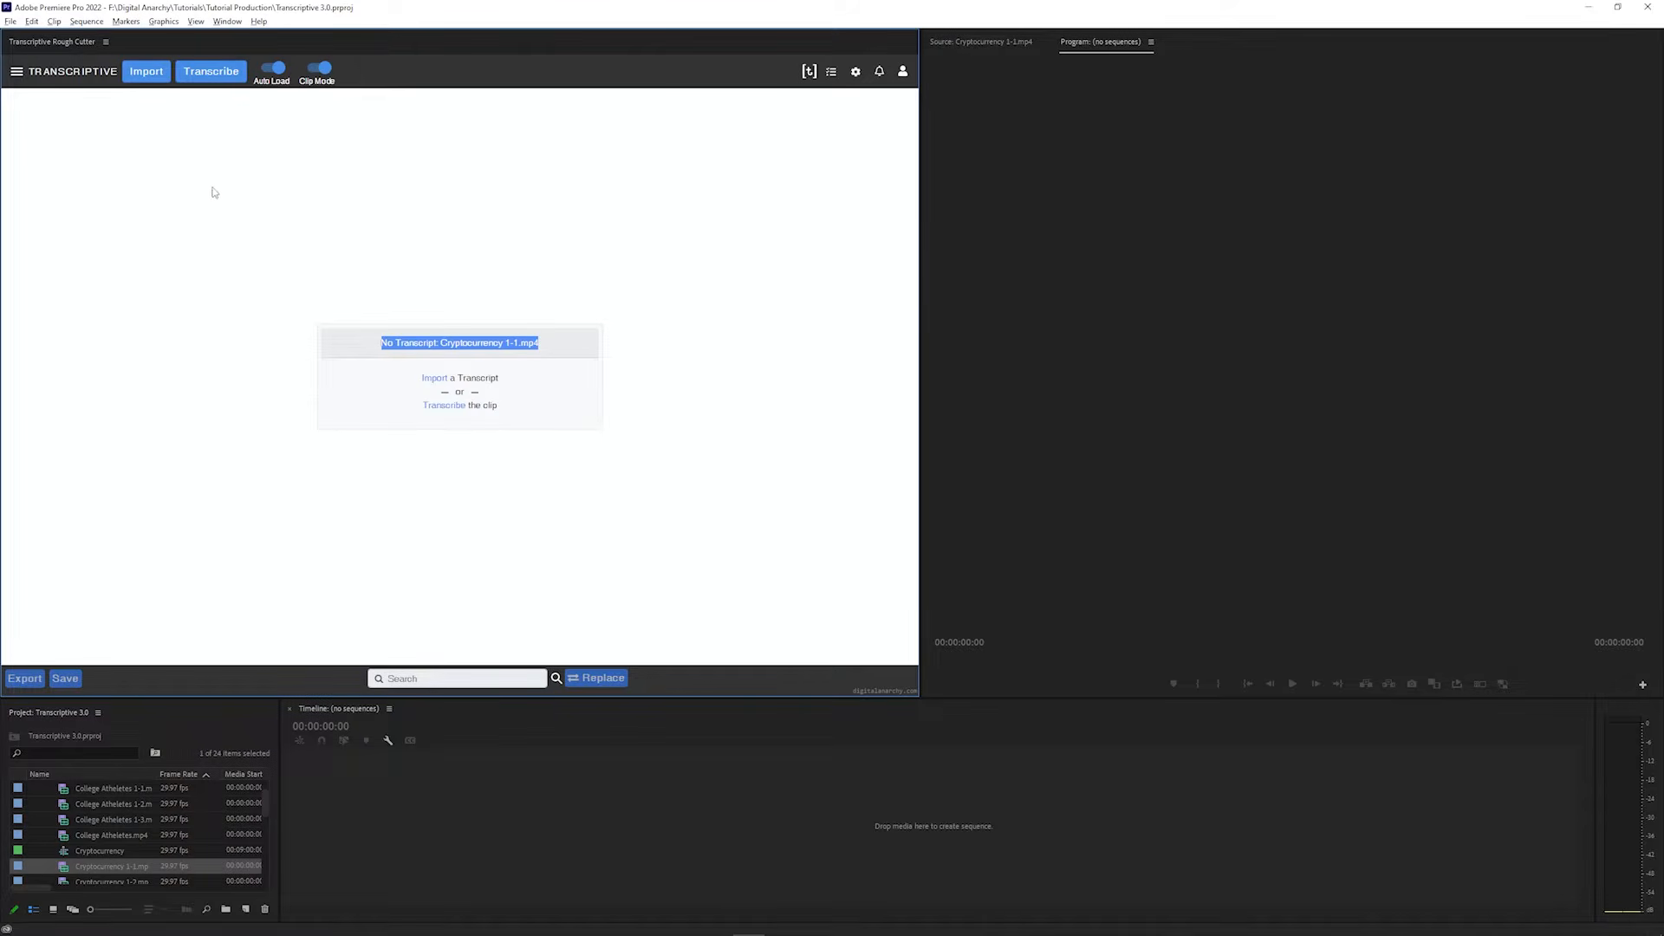
# With Clip Mode off, open the Cryptocurrency sequence and mark an in-to-out range from 00:28:17:06 to 00:51:24:27
pyautogui.click(319, 69)
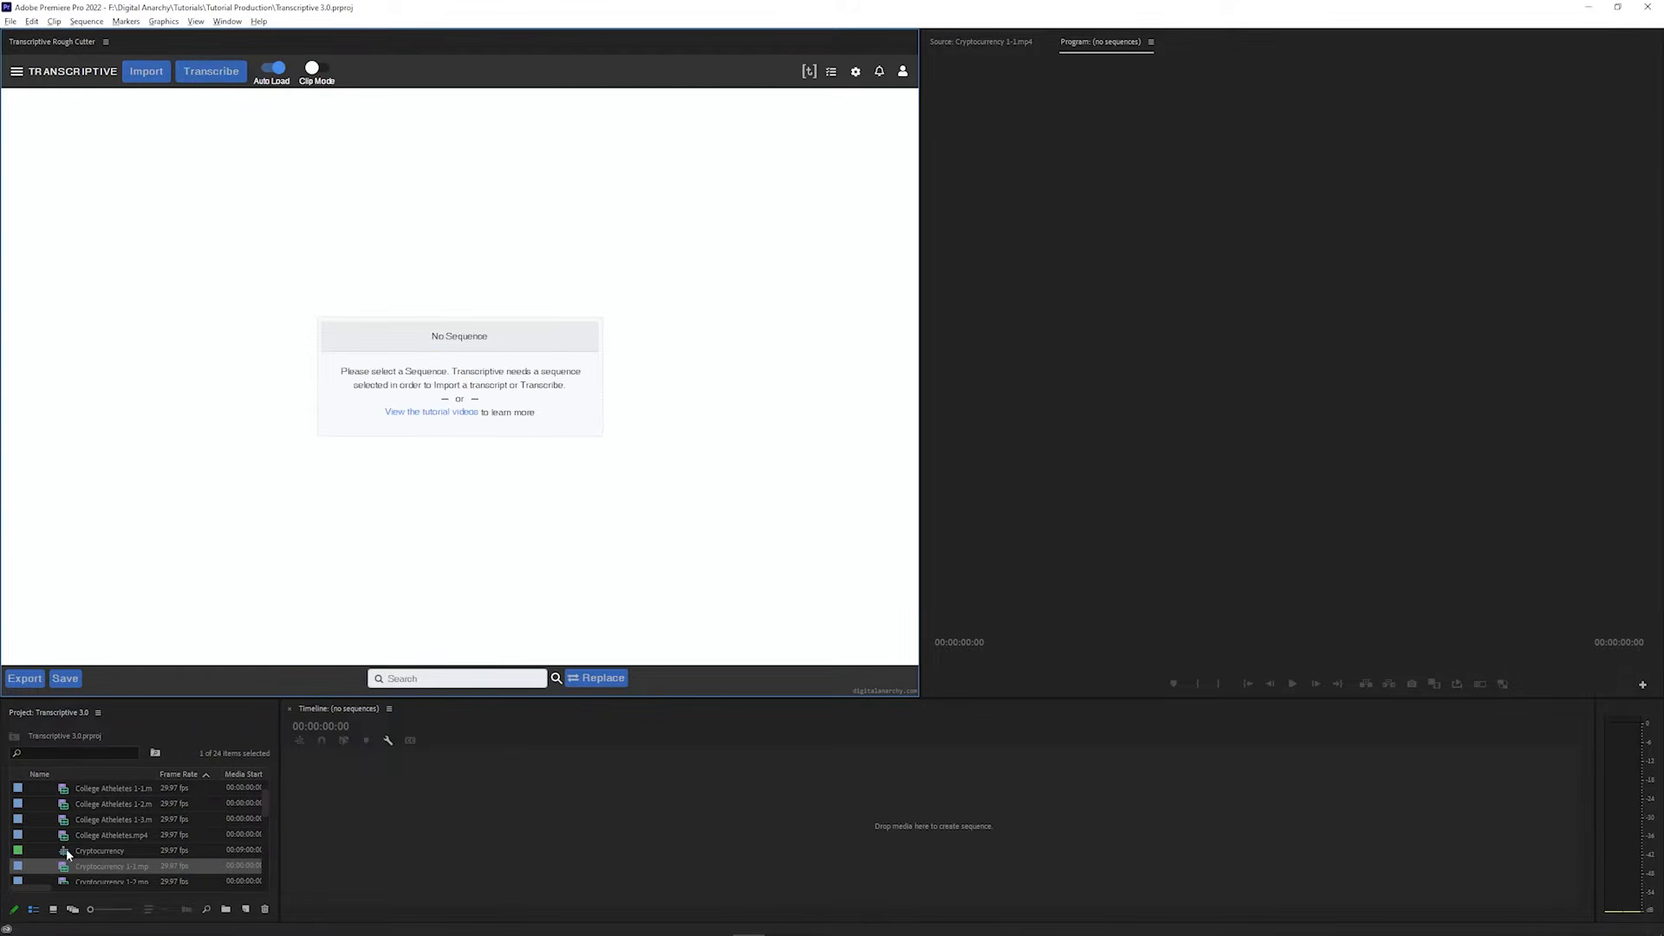
pyautogui.doubleClick(66, 851)
pyautogui.click(598, 737)
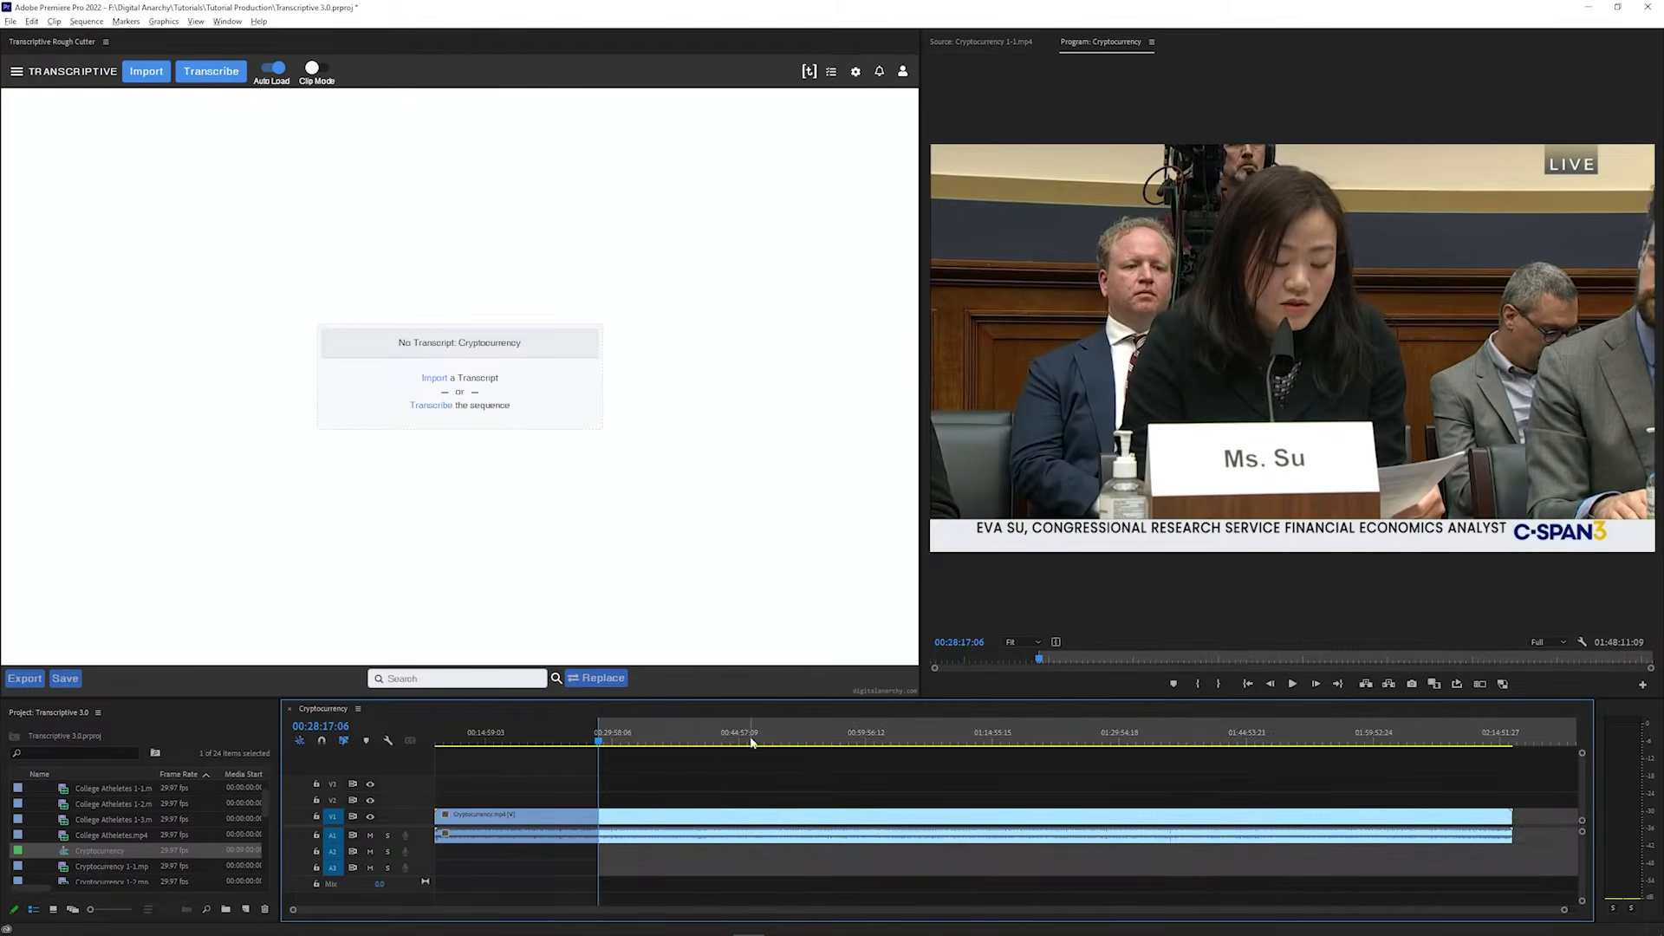
pyautogui.click(796, 738)
pyautogui.press('o')
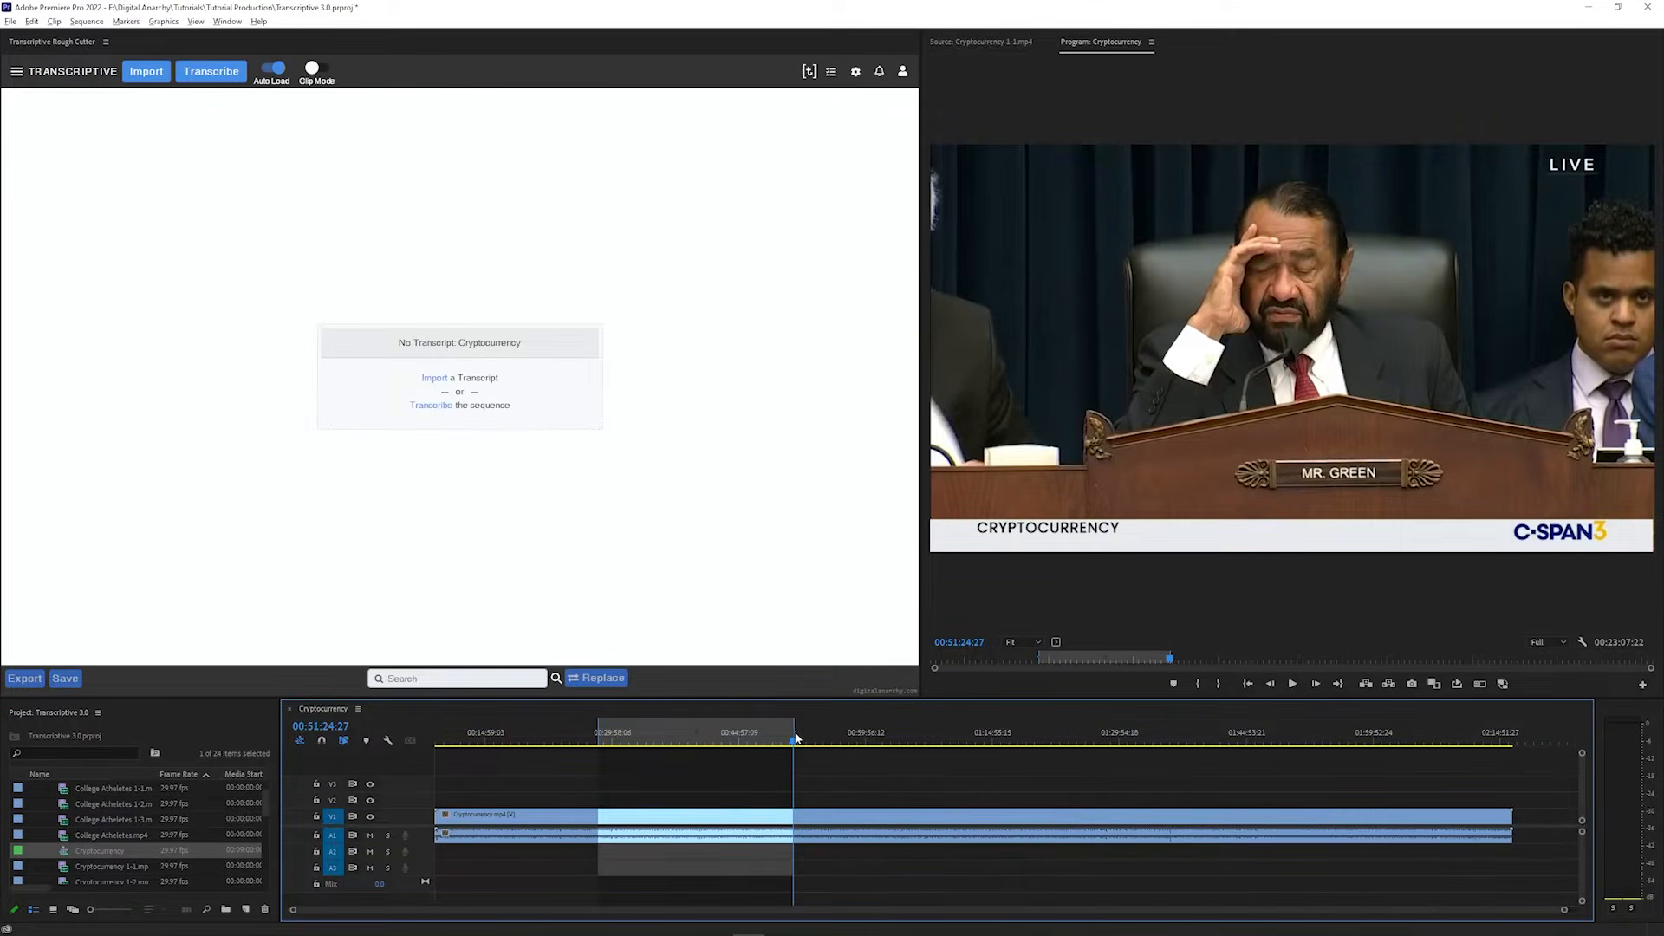
# Open the transcription settings for the marked sequence range and review the charges, current balance and remaining balance
pyautogui.click(212, 73)
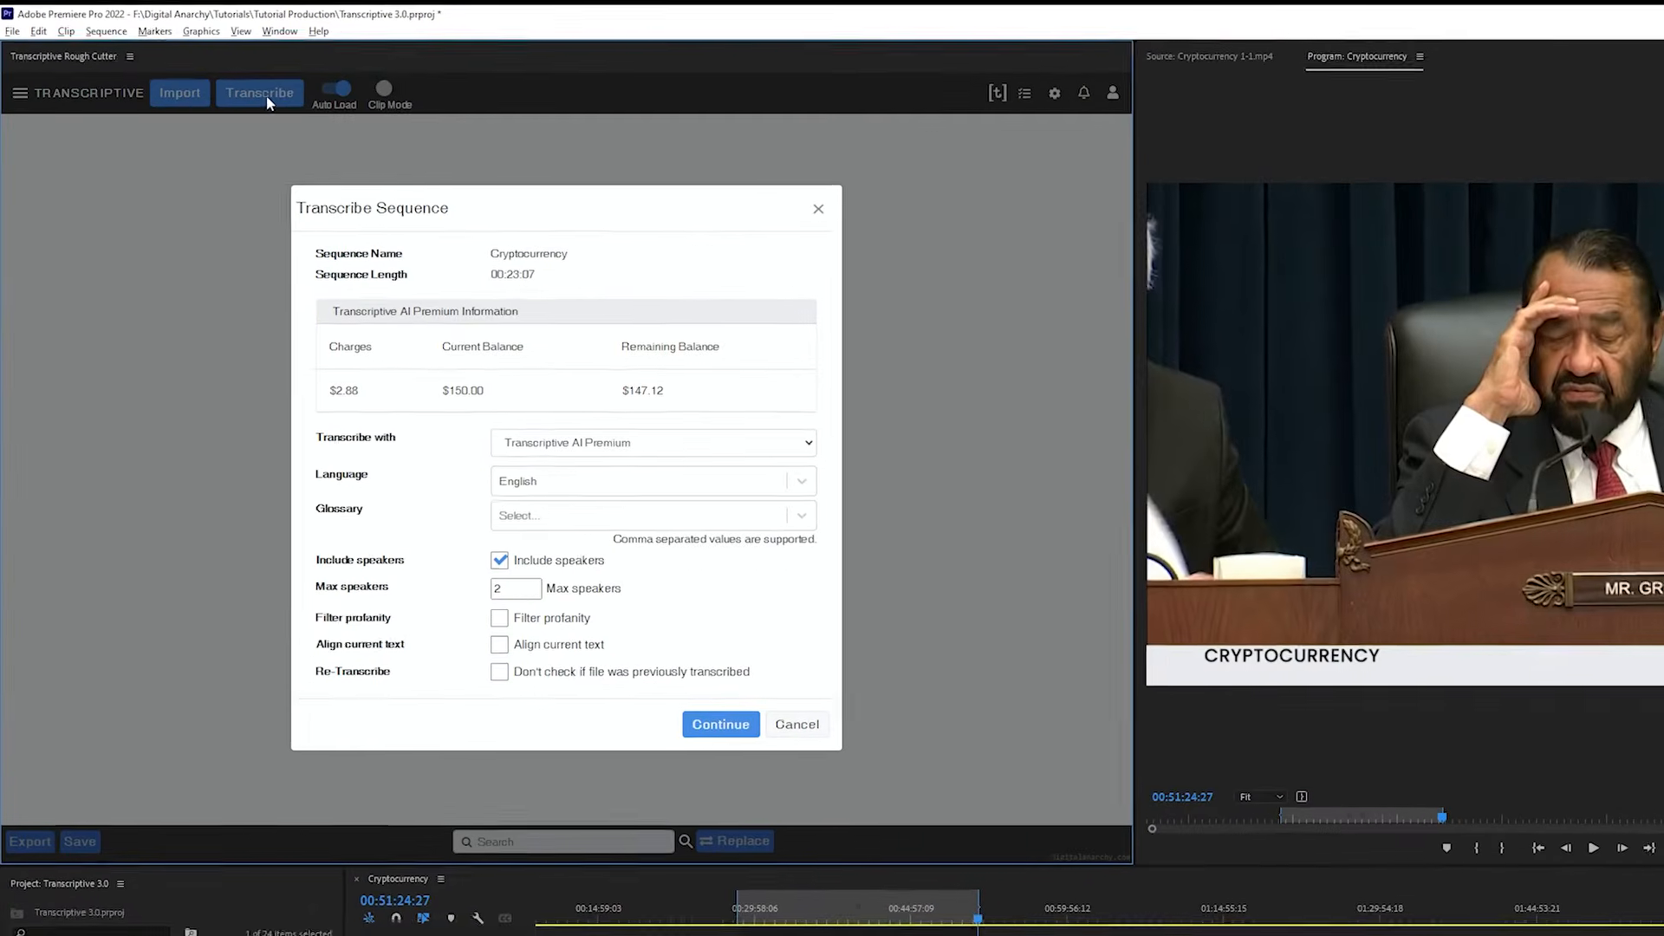
pyautogui.tripleClick(416, 219)
pyautogui.click(280, 314)
pyautogui.tripleClick(352, 405)
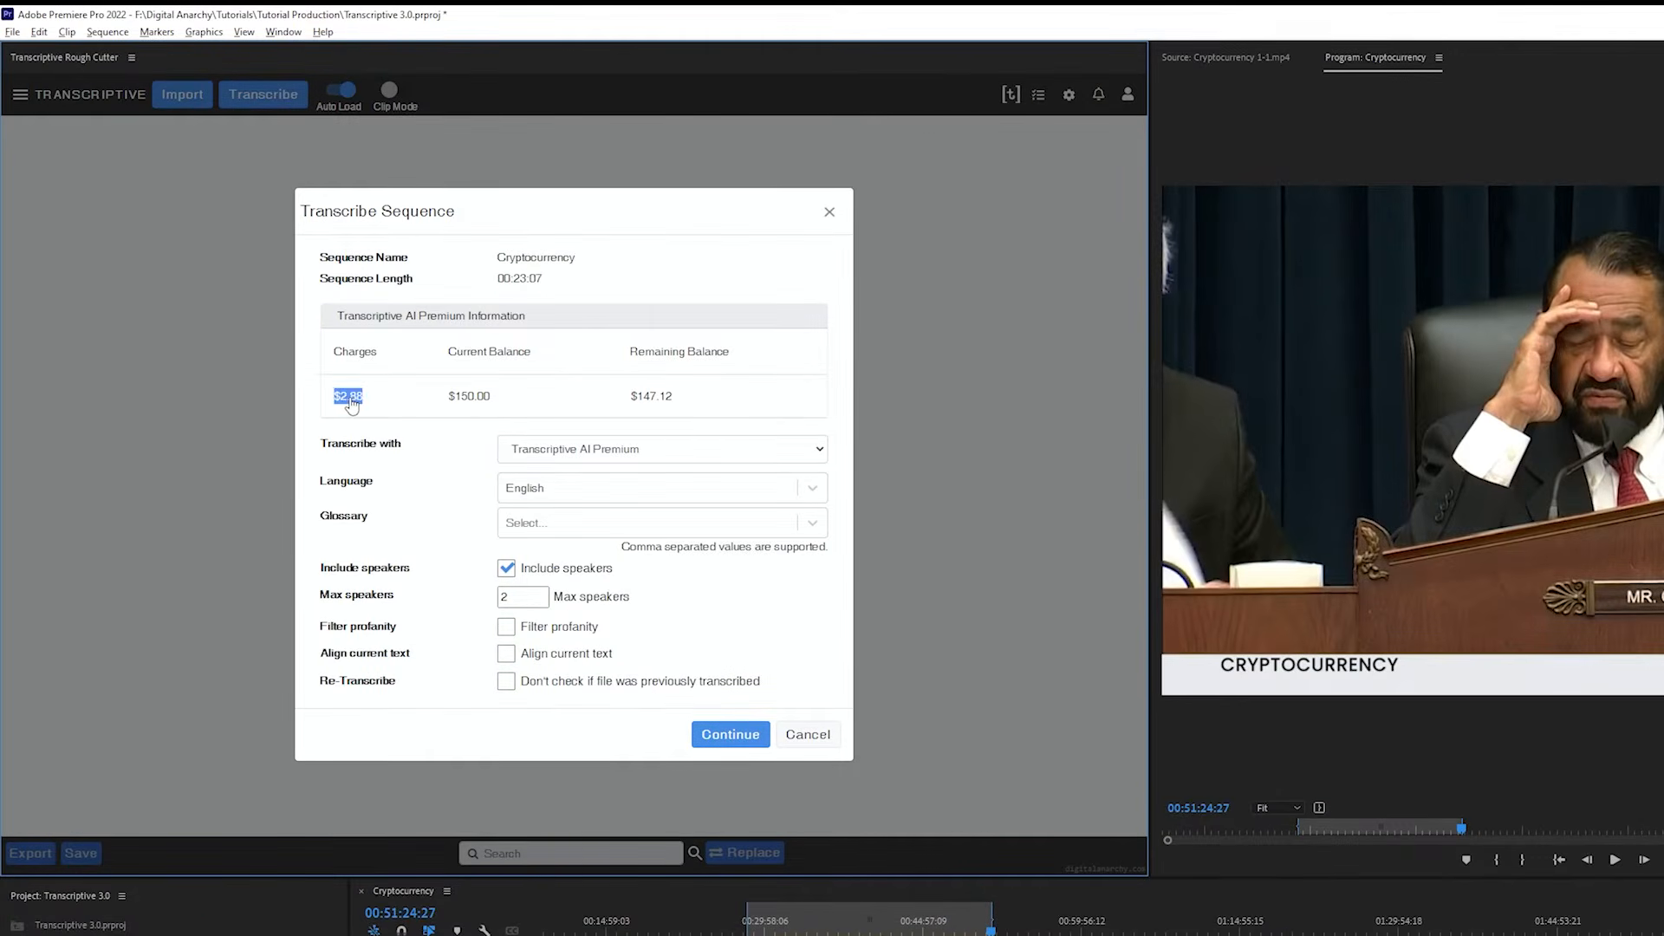
pyautogui.tripleClick(472, 356)
pyautogui.tripleClick(662, 363)
# Set the transcription engine to Transcriptive AI to compare its charges, and return it to Transcriptive AI Premium
pyautogui.click(668, 449)
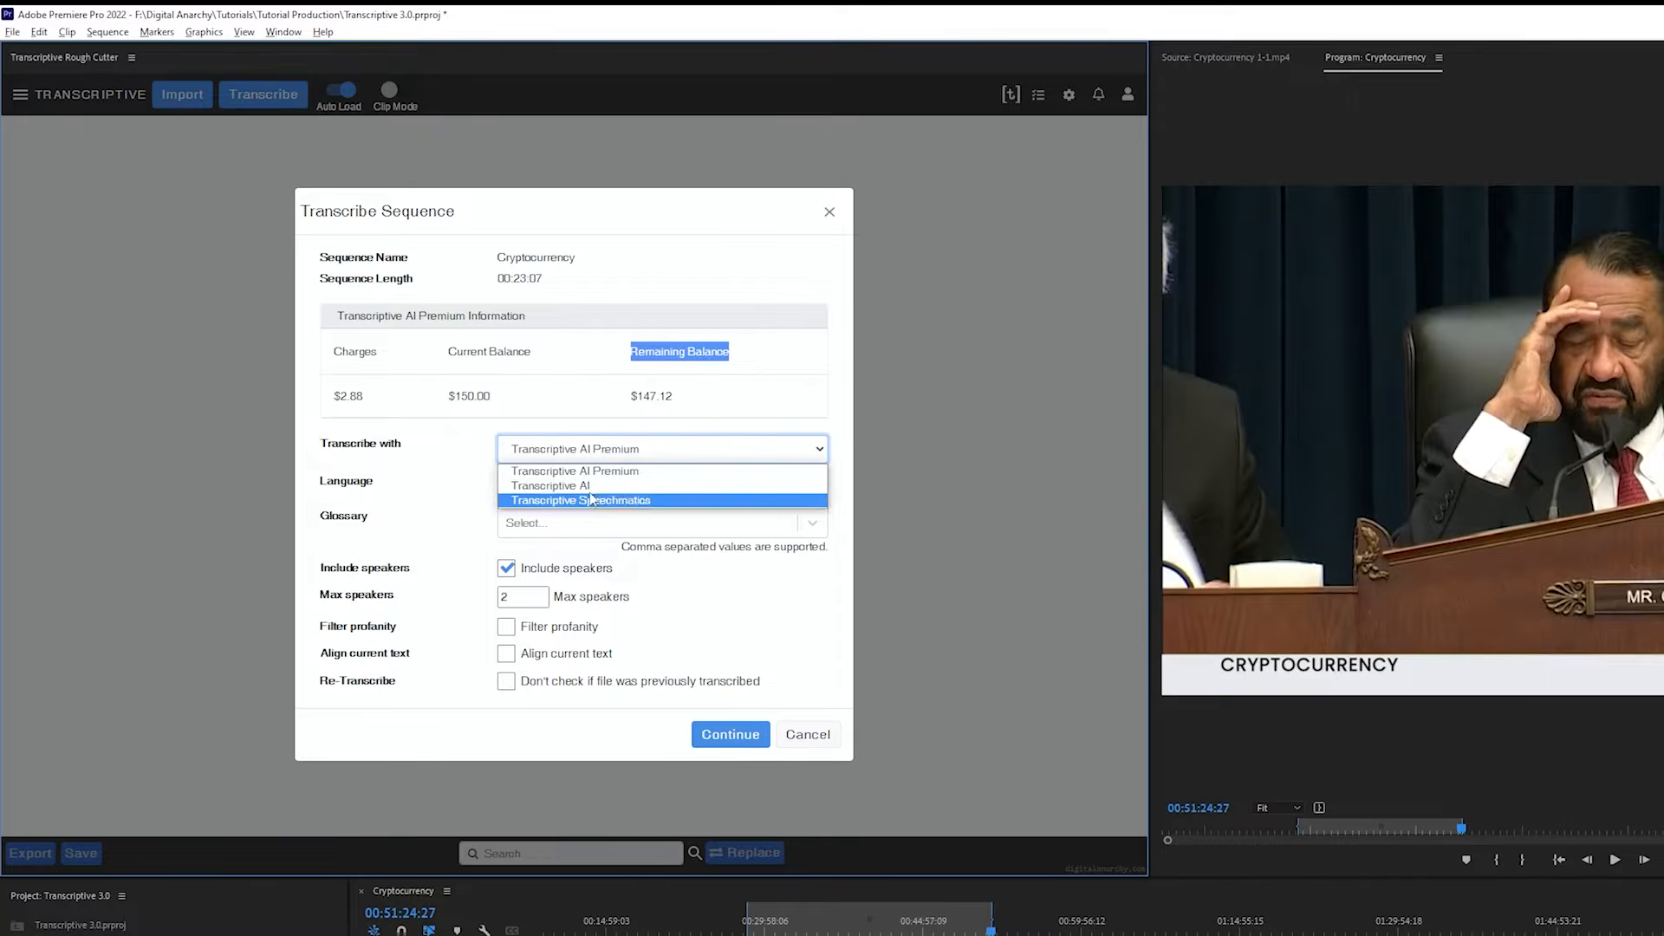
pyautogui.click(590, 487)
pyautogui.click(587, 457)
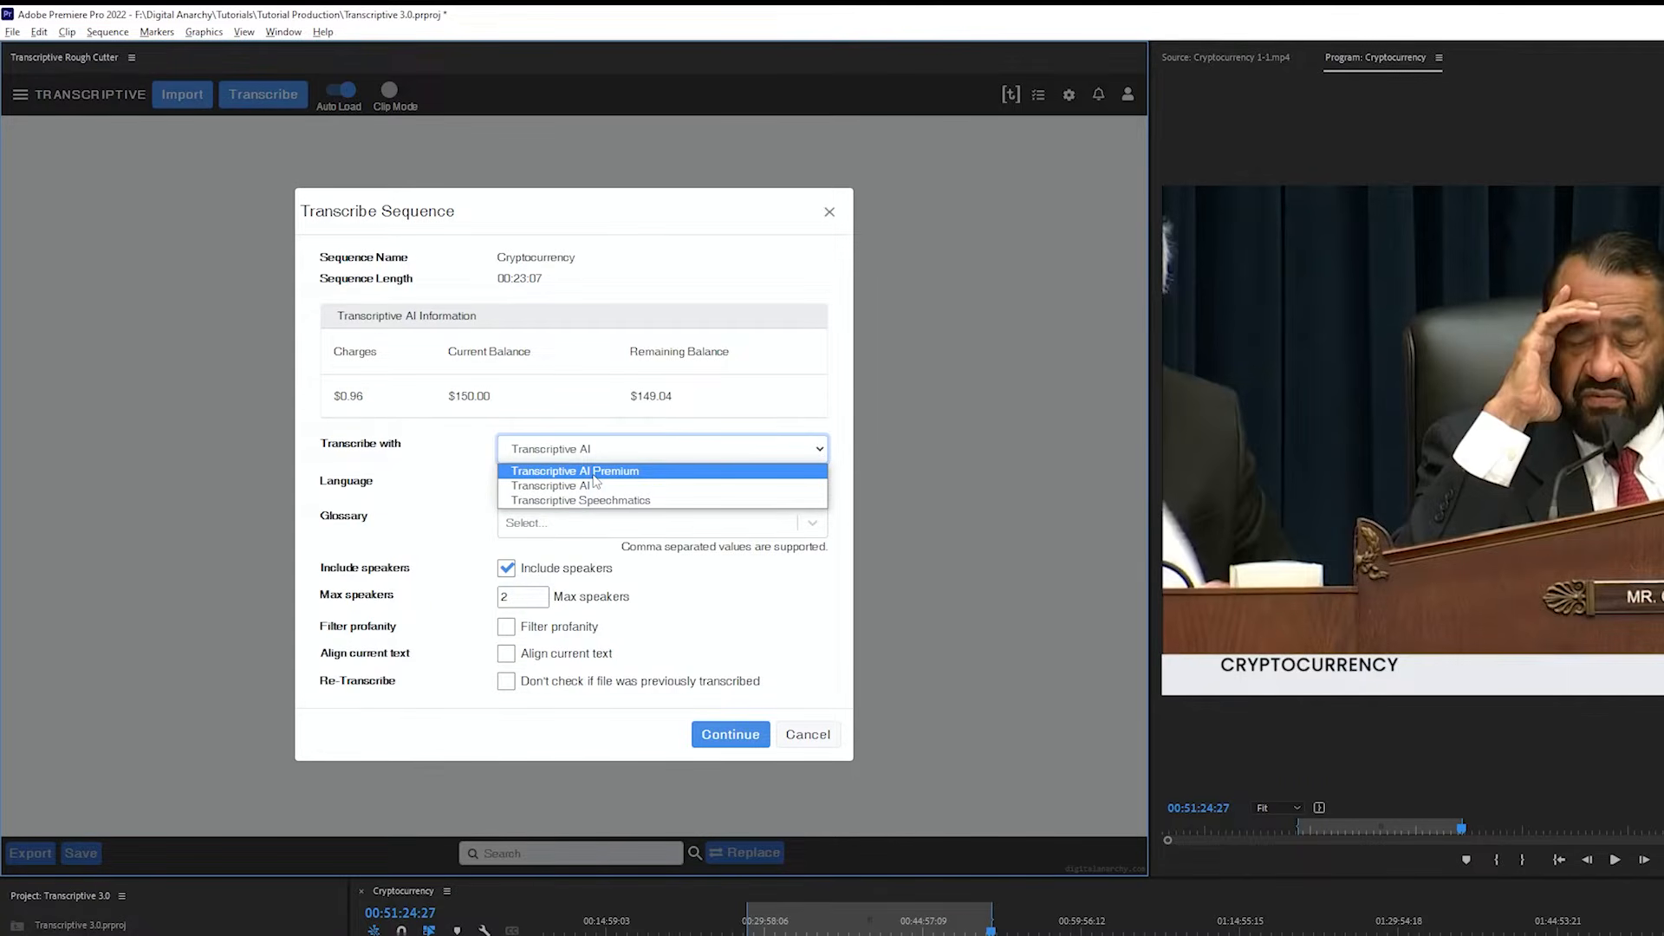
pyautogui.click(595, 473)
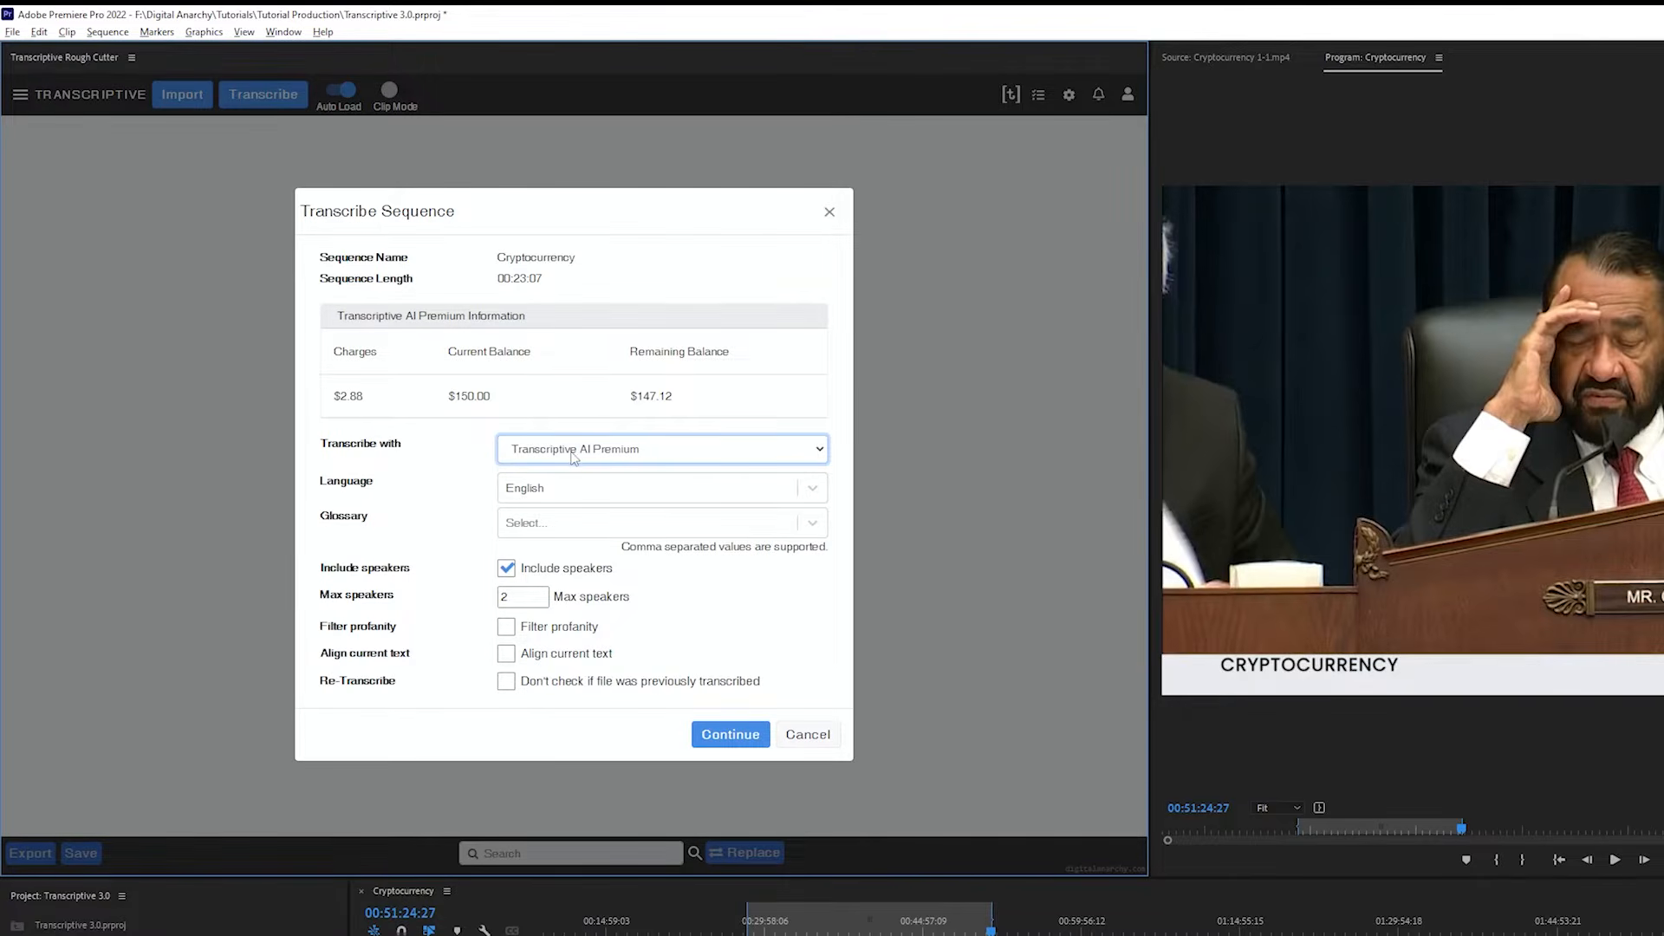
# Check the available languages and transcribe the sequence in English with Transcriptive AI Premium and a maximum of 2 speakers
pyautogui.click(537, 493)
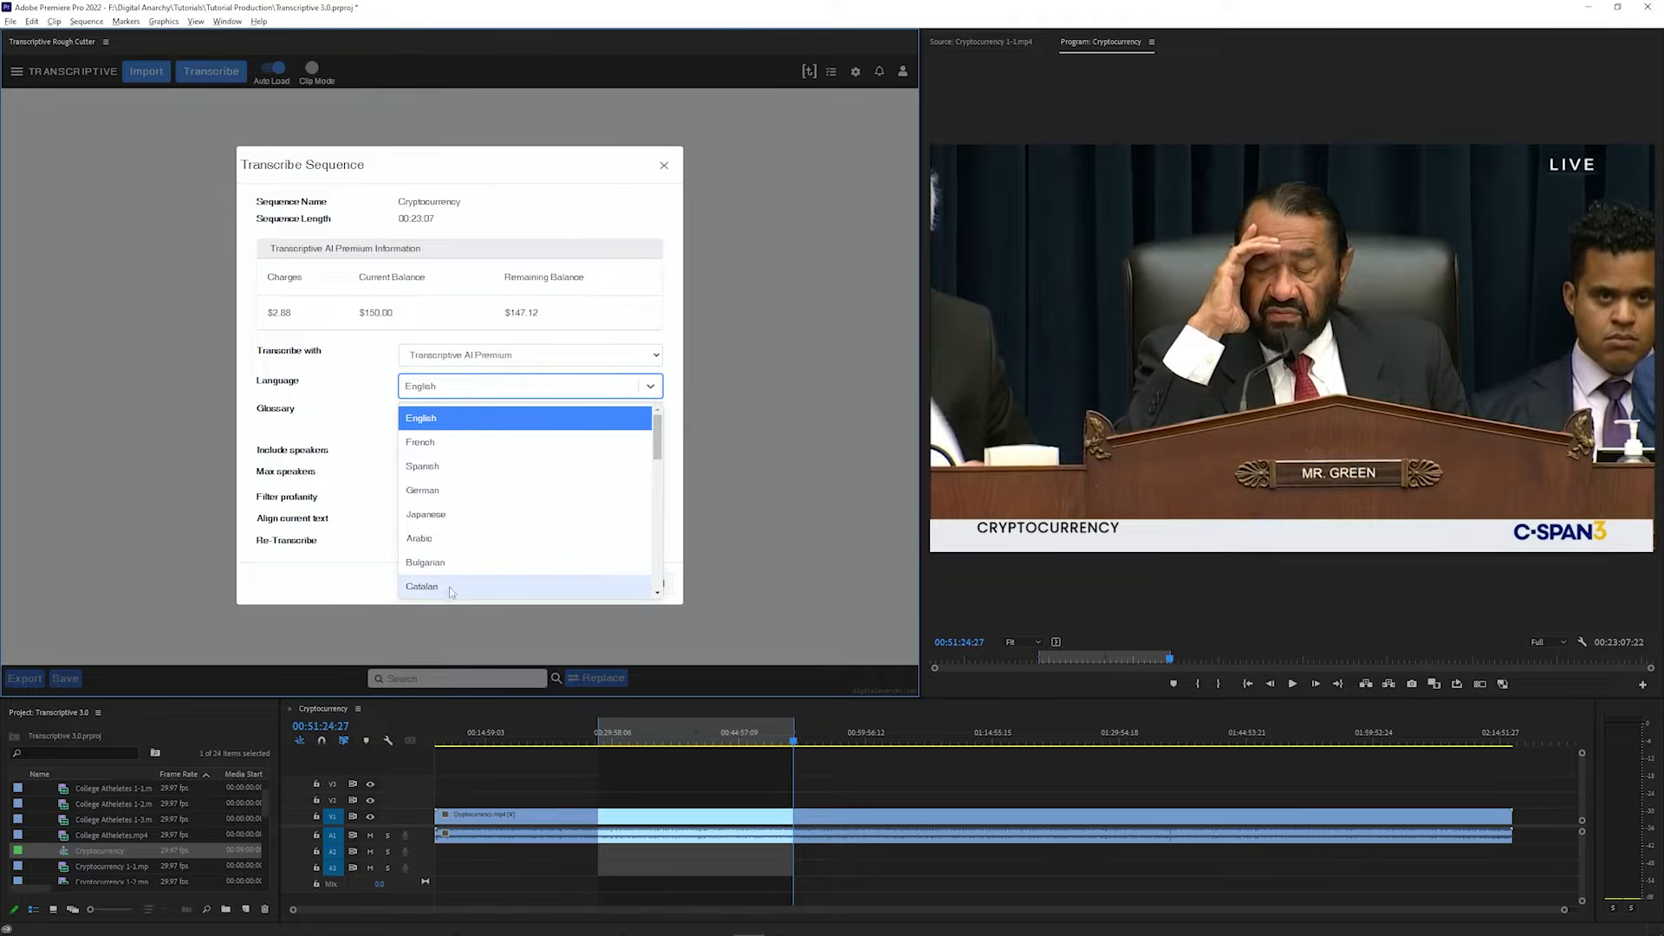
pyautogui.click(388, 413)
pyautogui.click(581, 588)
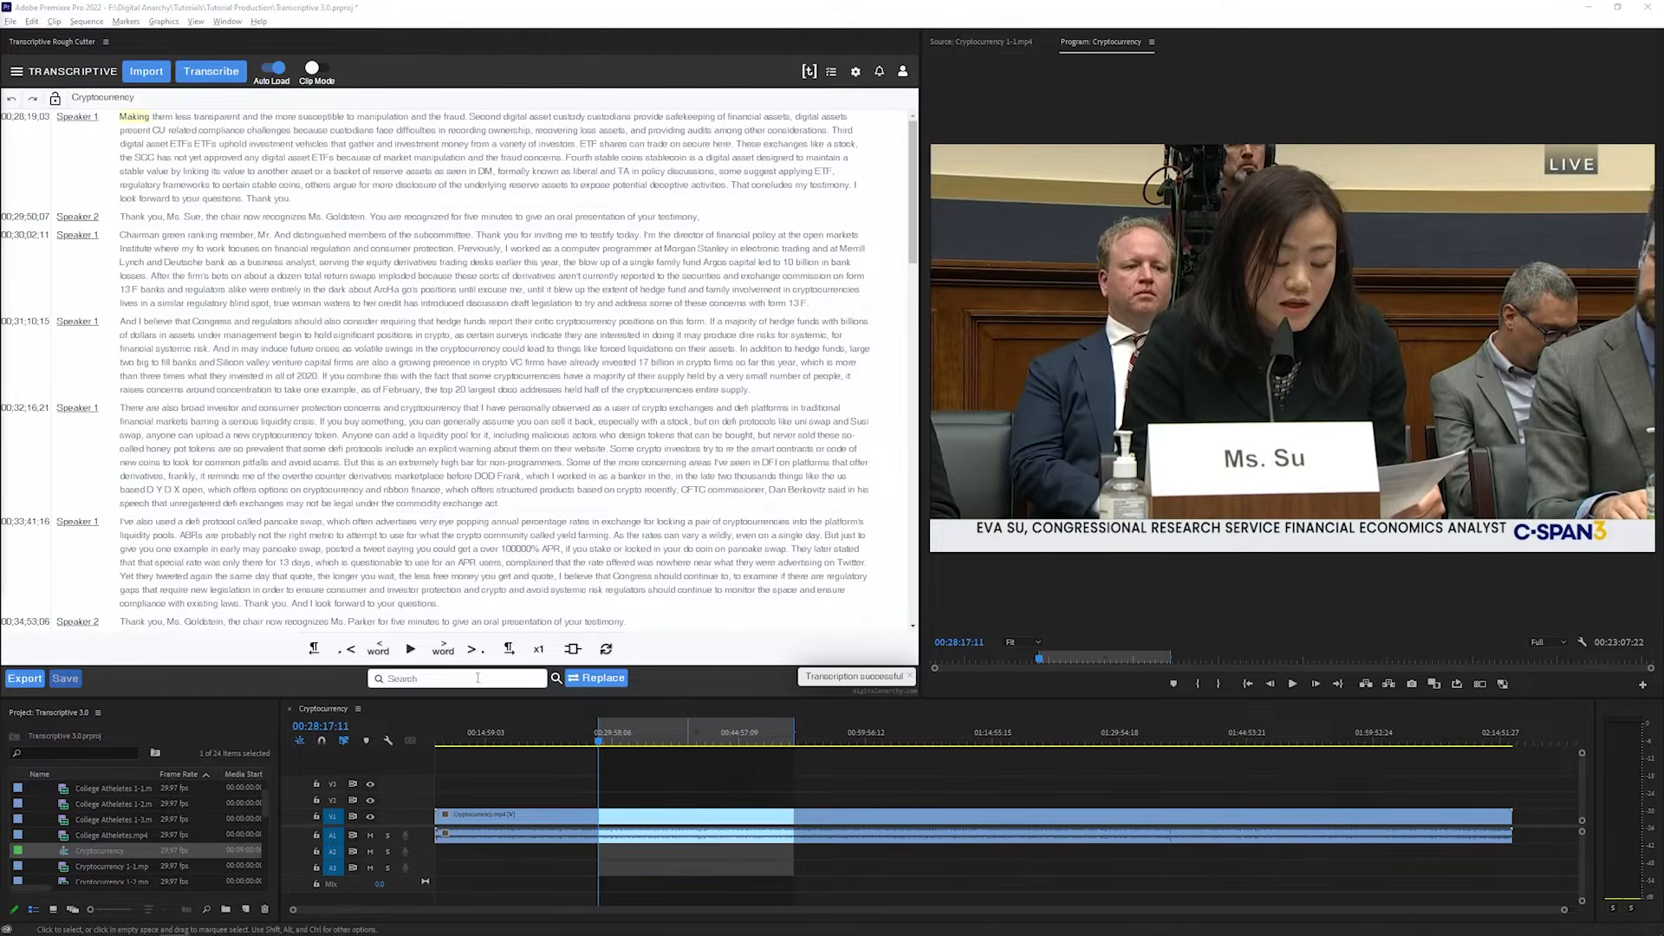
# Jump to words in several paragraphs of the sequence transcript and play the video along with the text
pyautogui.click(139, 235)
pyautogui.click(157, 321)
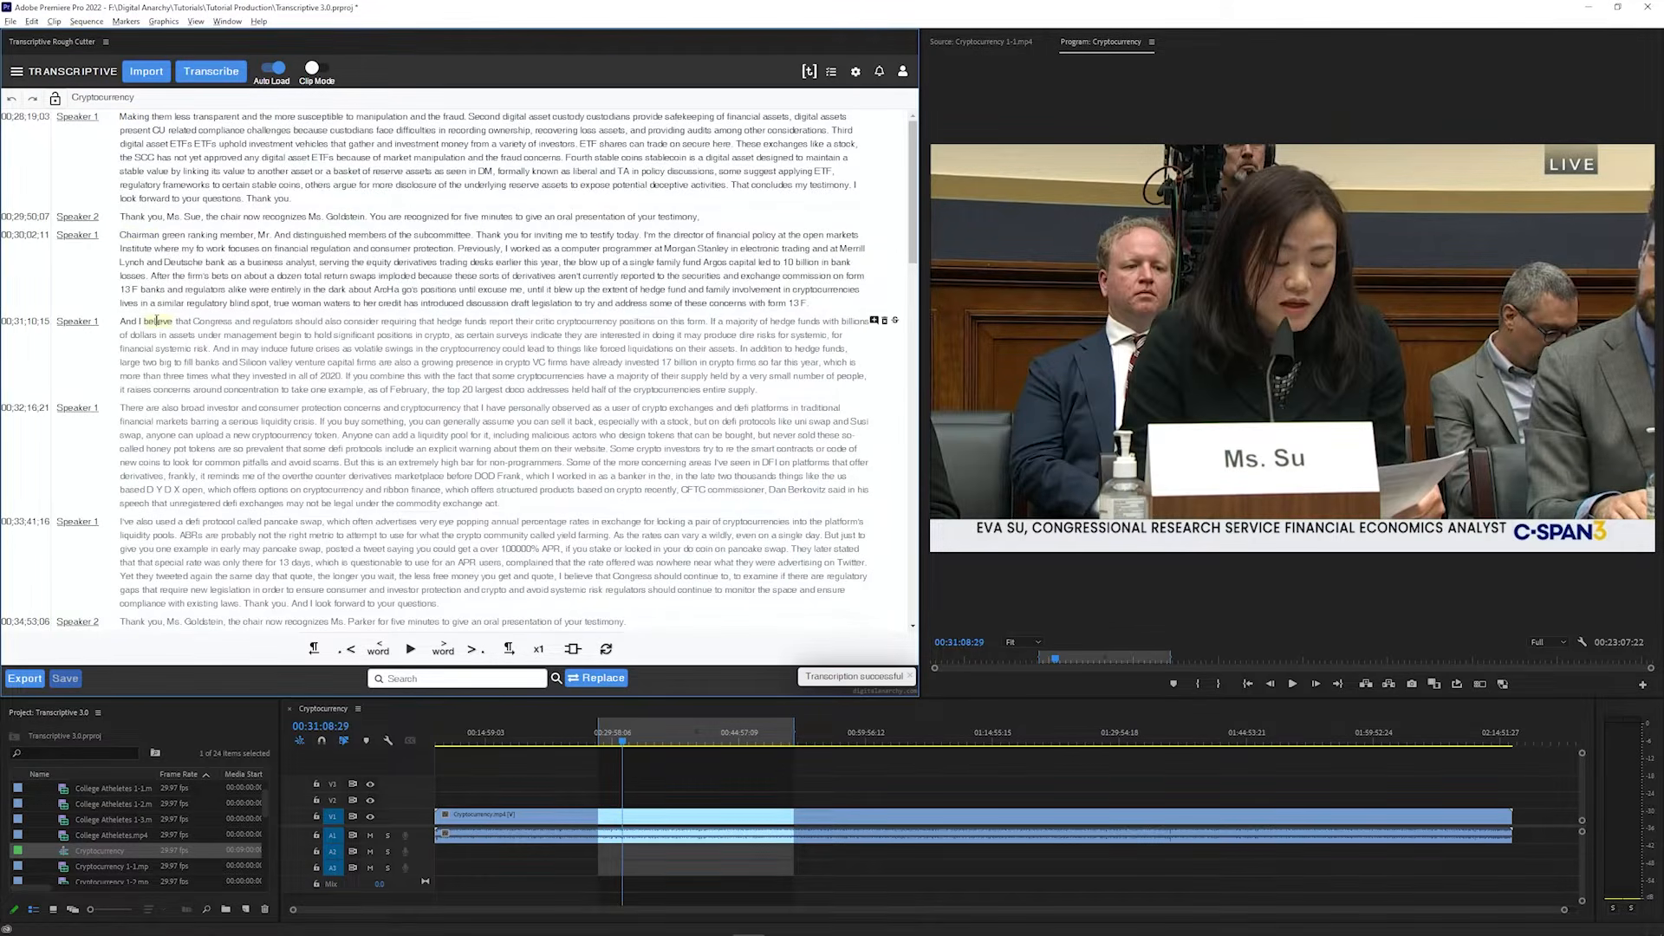
pyautogui.click(135, 407)
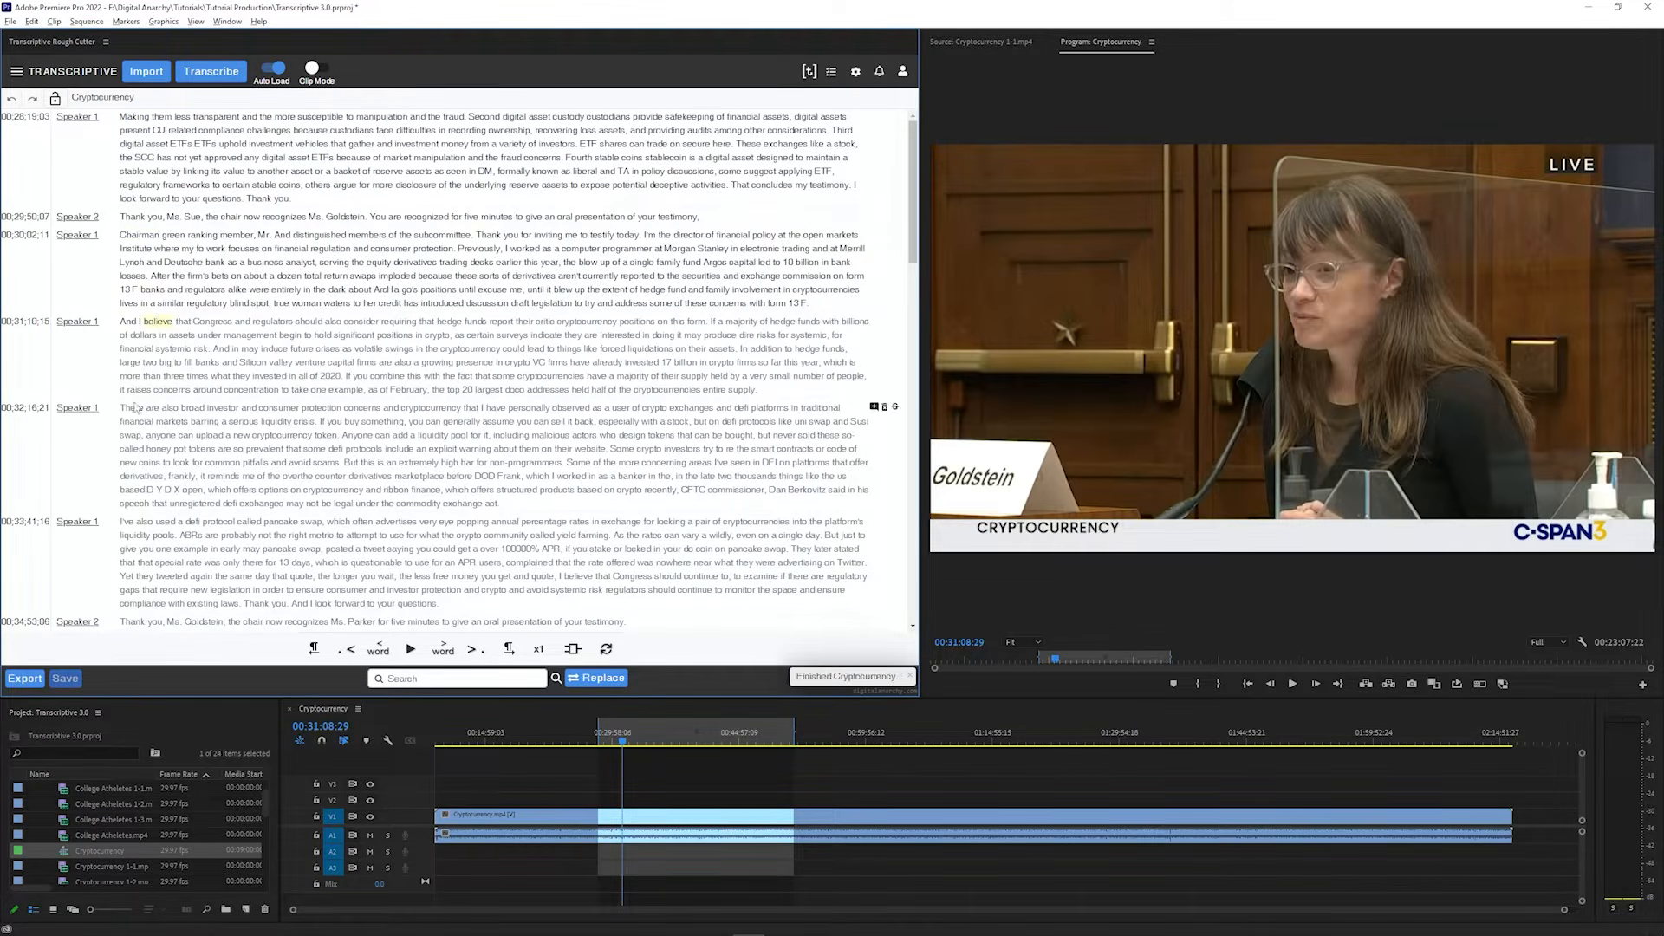
pyautogui.click(130, 520)
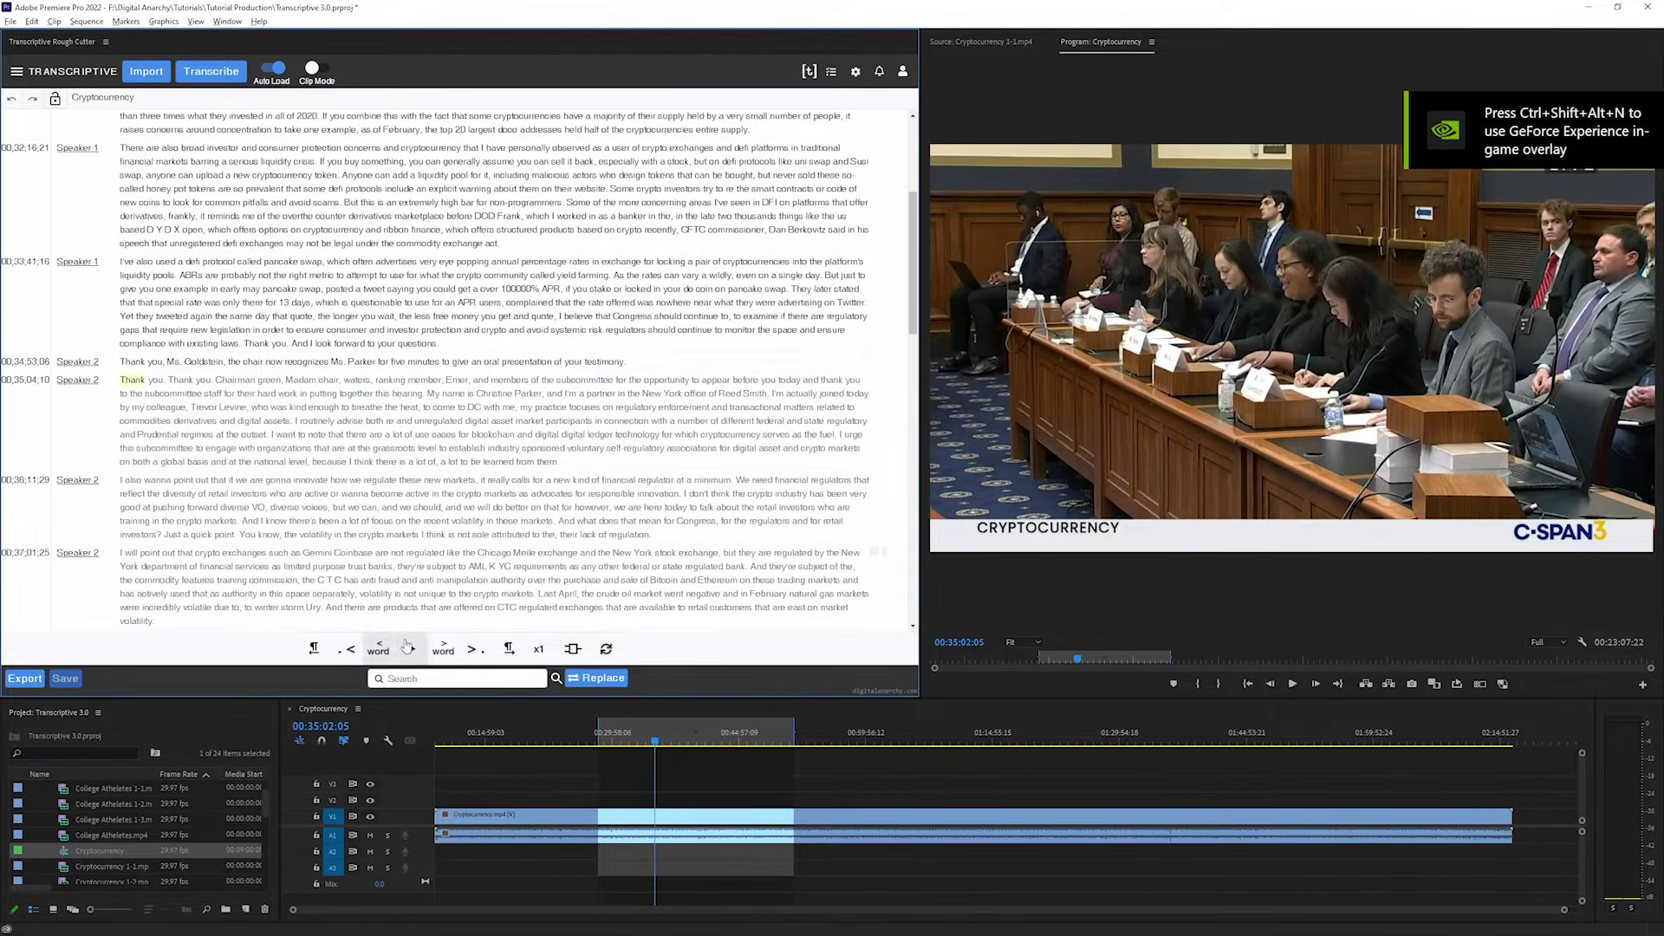
pyautogui.click(413, 650)
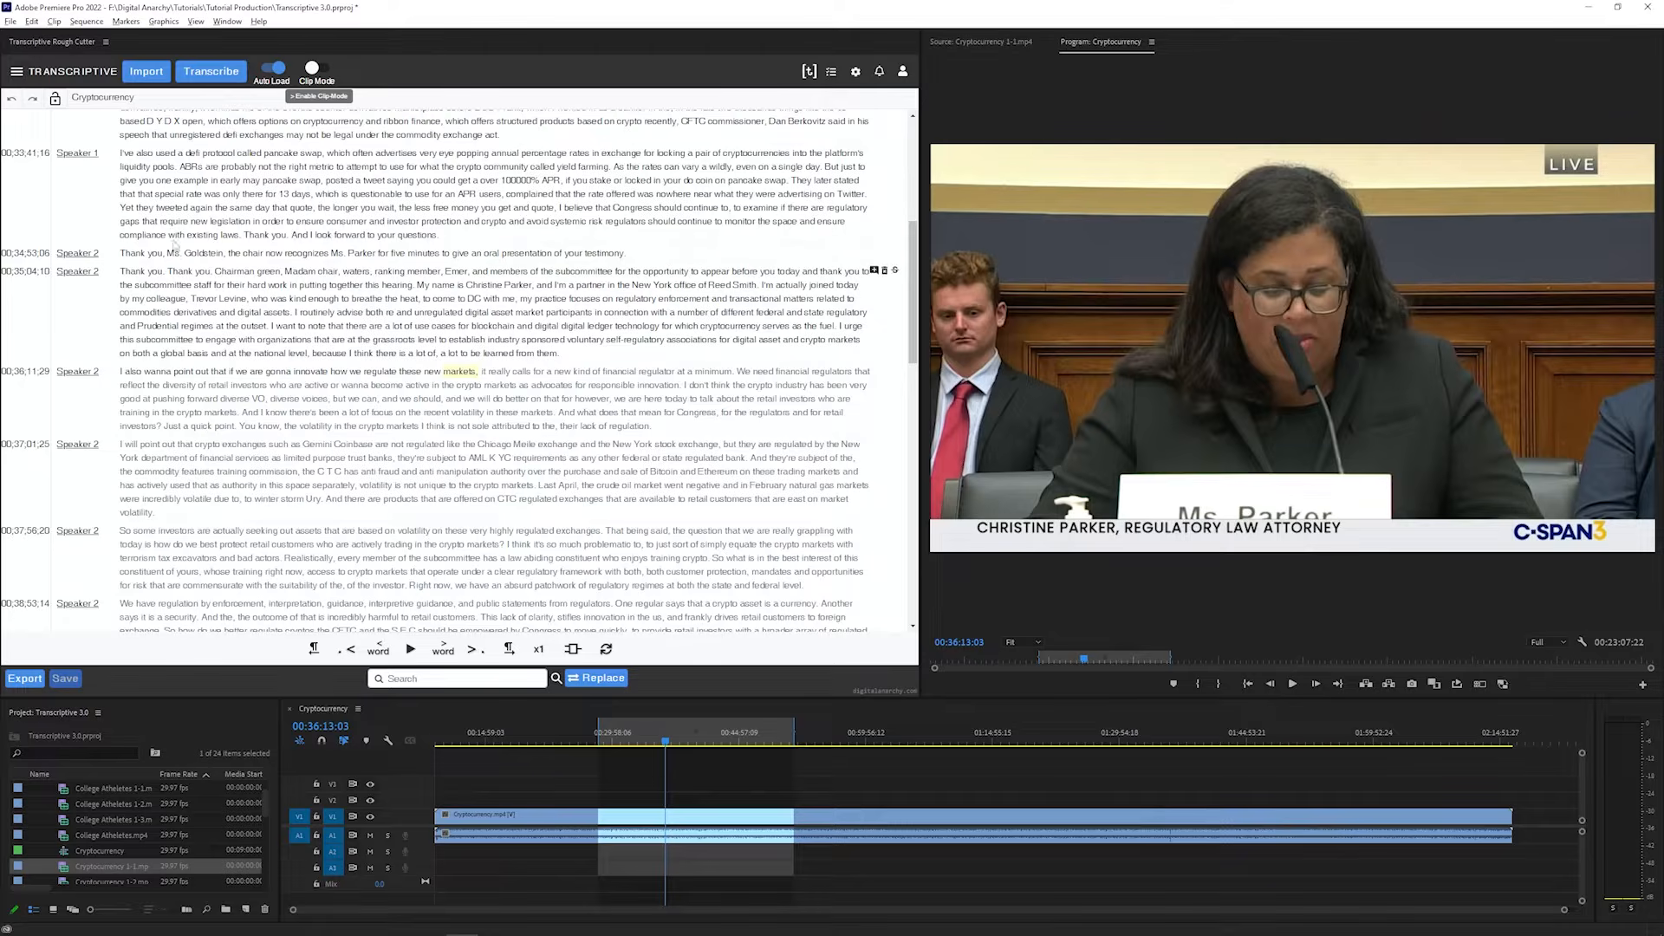
# In Clip Mode, import the plain text file Cryptocurrency 1-2.mp4.txt as the transcript of the Cryptocurrency 1-2.mp4 clip, in UTF-8 without timecode
pyautogui.click(321, 75)
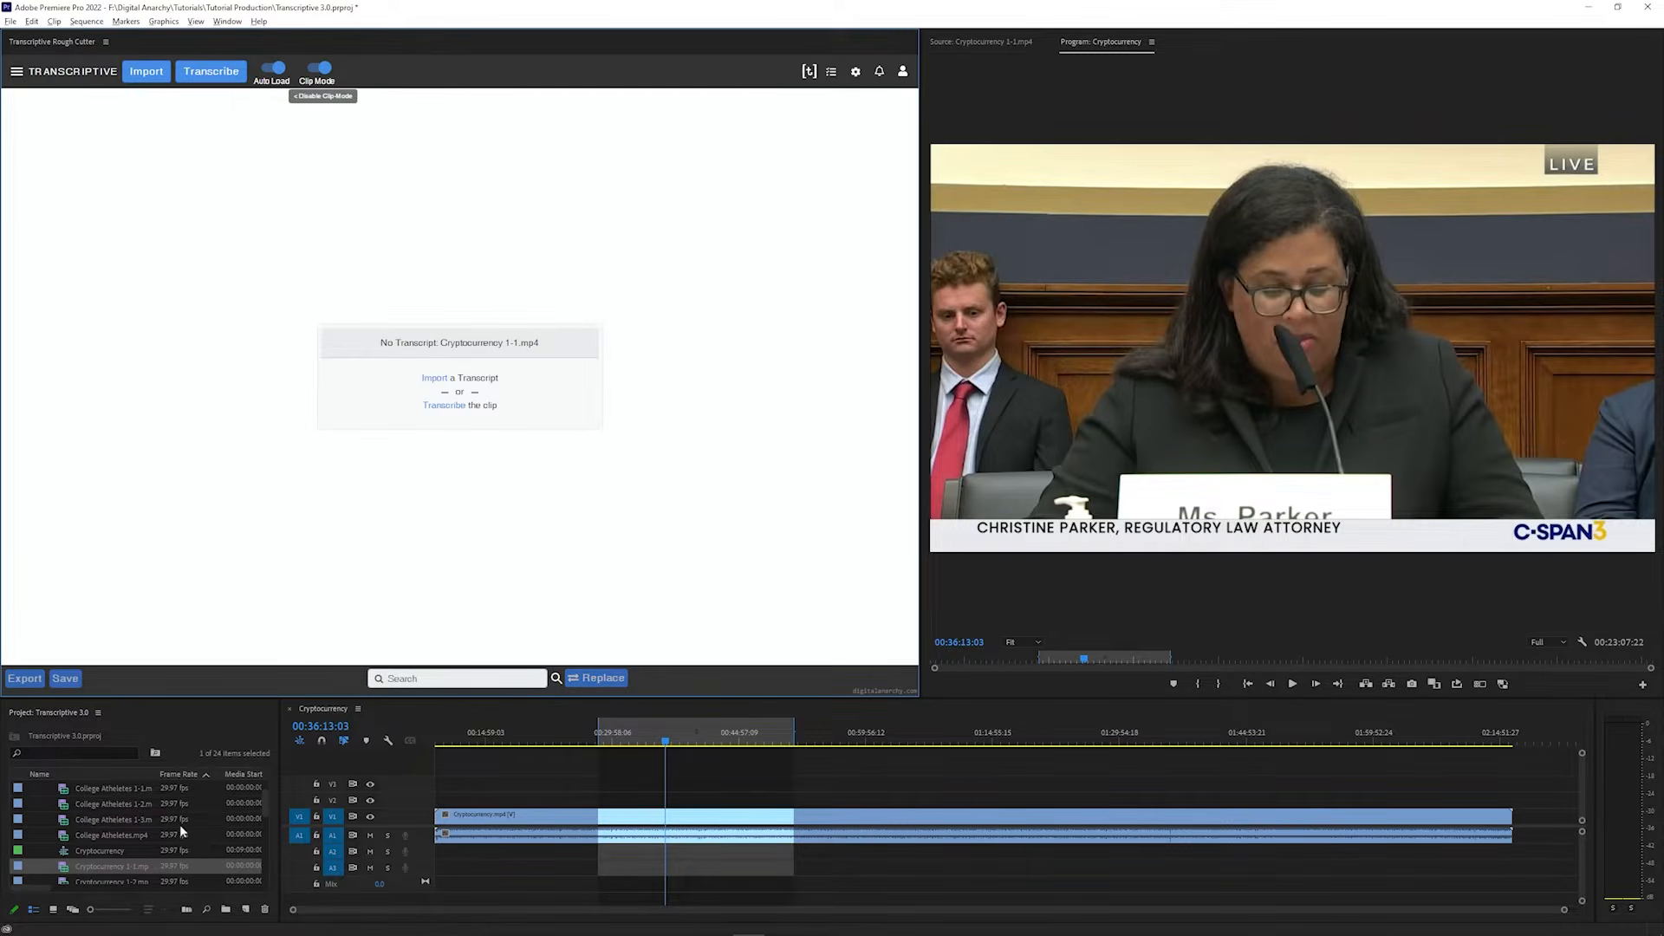
pyautogui.doubleClick(86, 877)
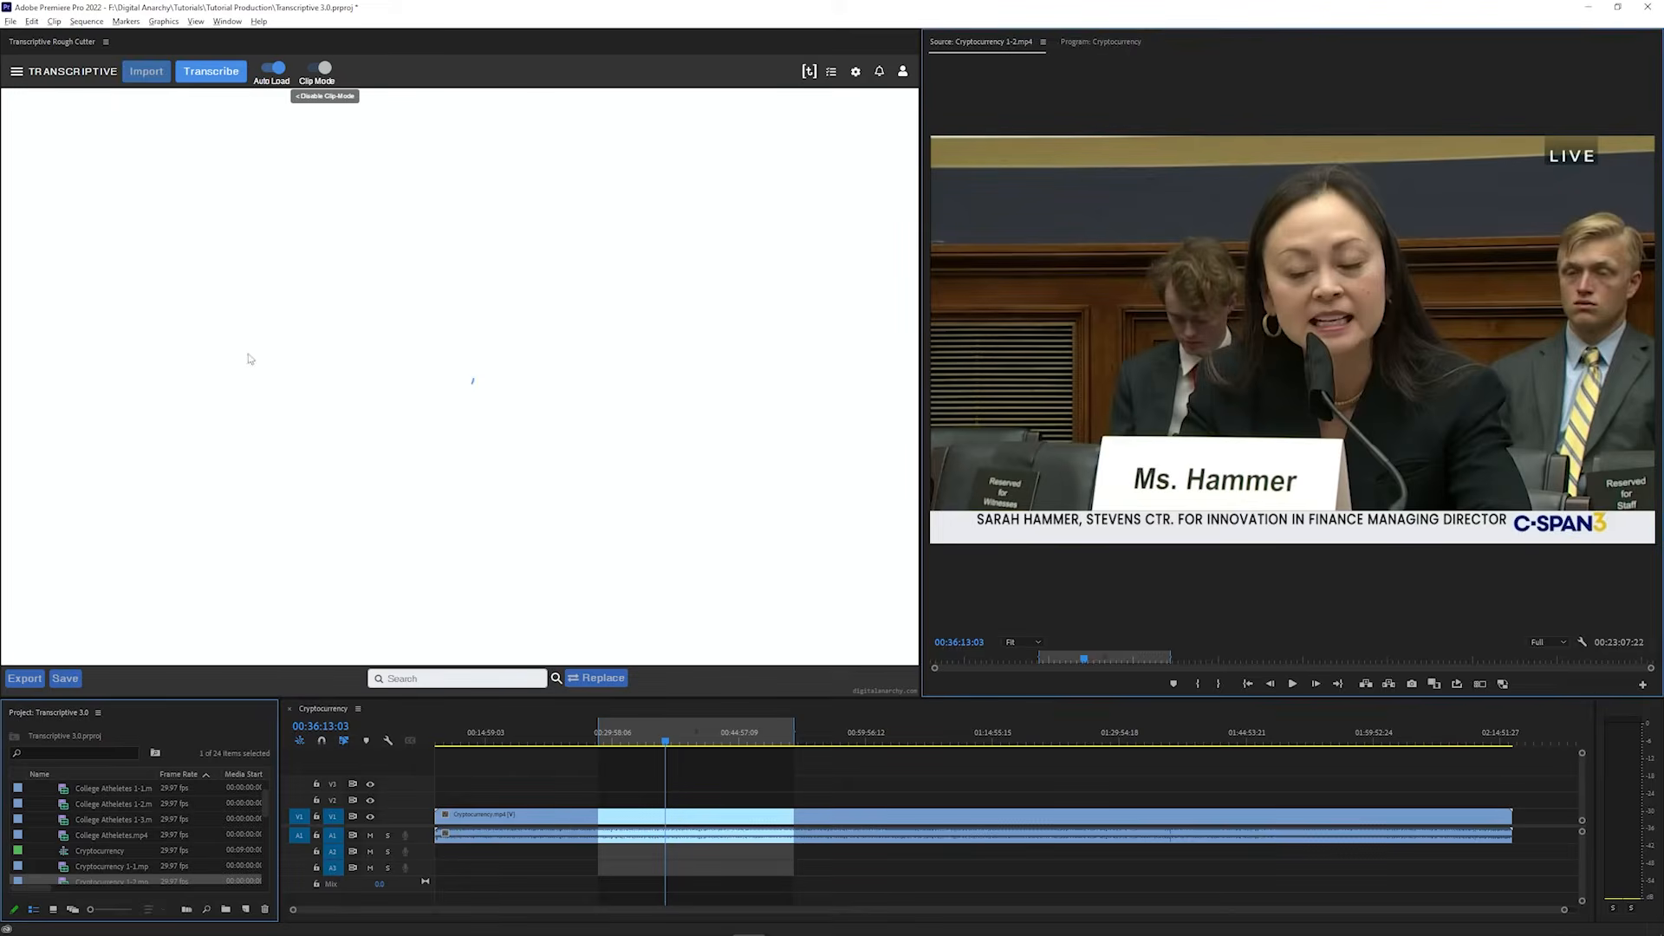
pyautogui.click(144, 73)
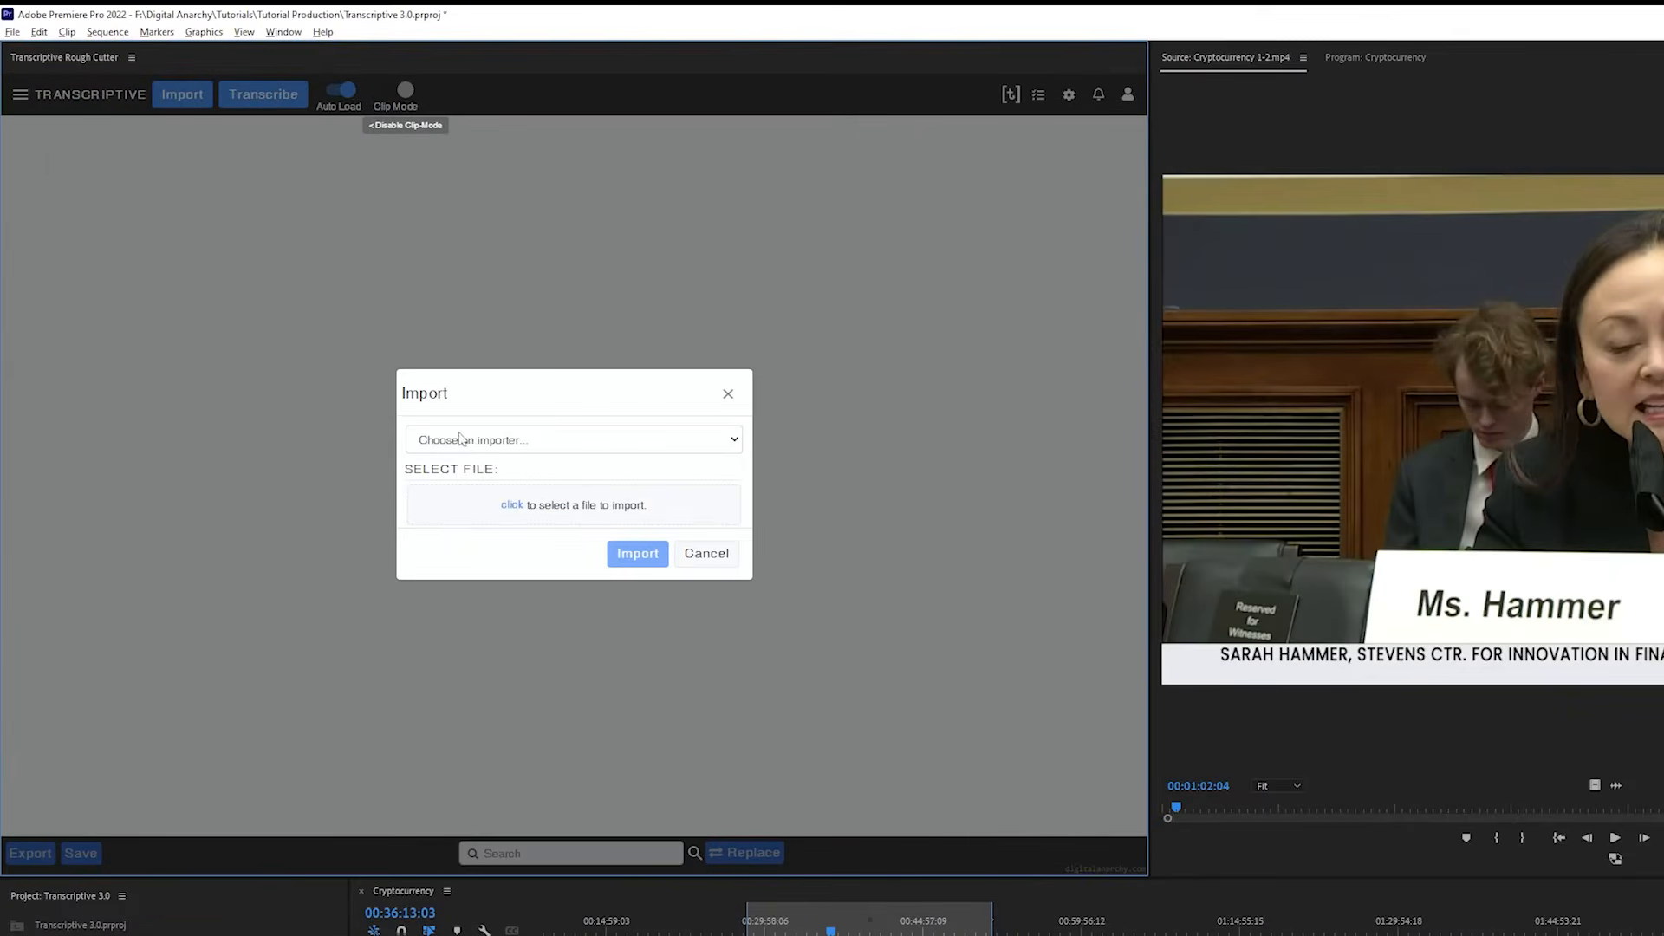
pyautogui.click(460, 438)
pyautogui.click(451, 490)
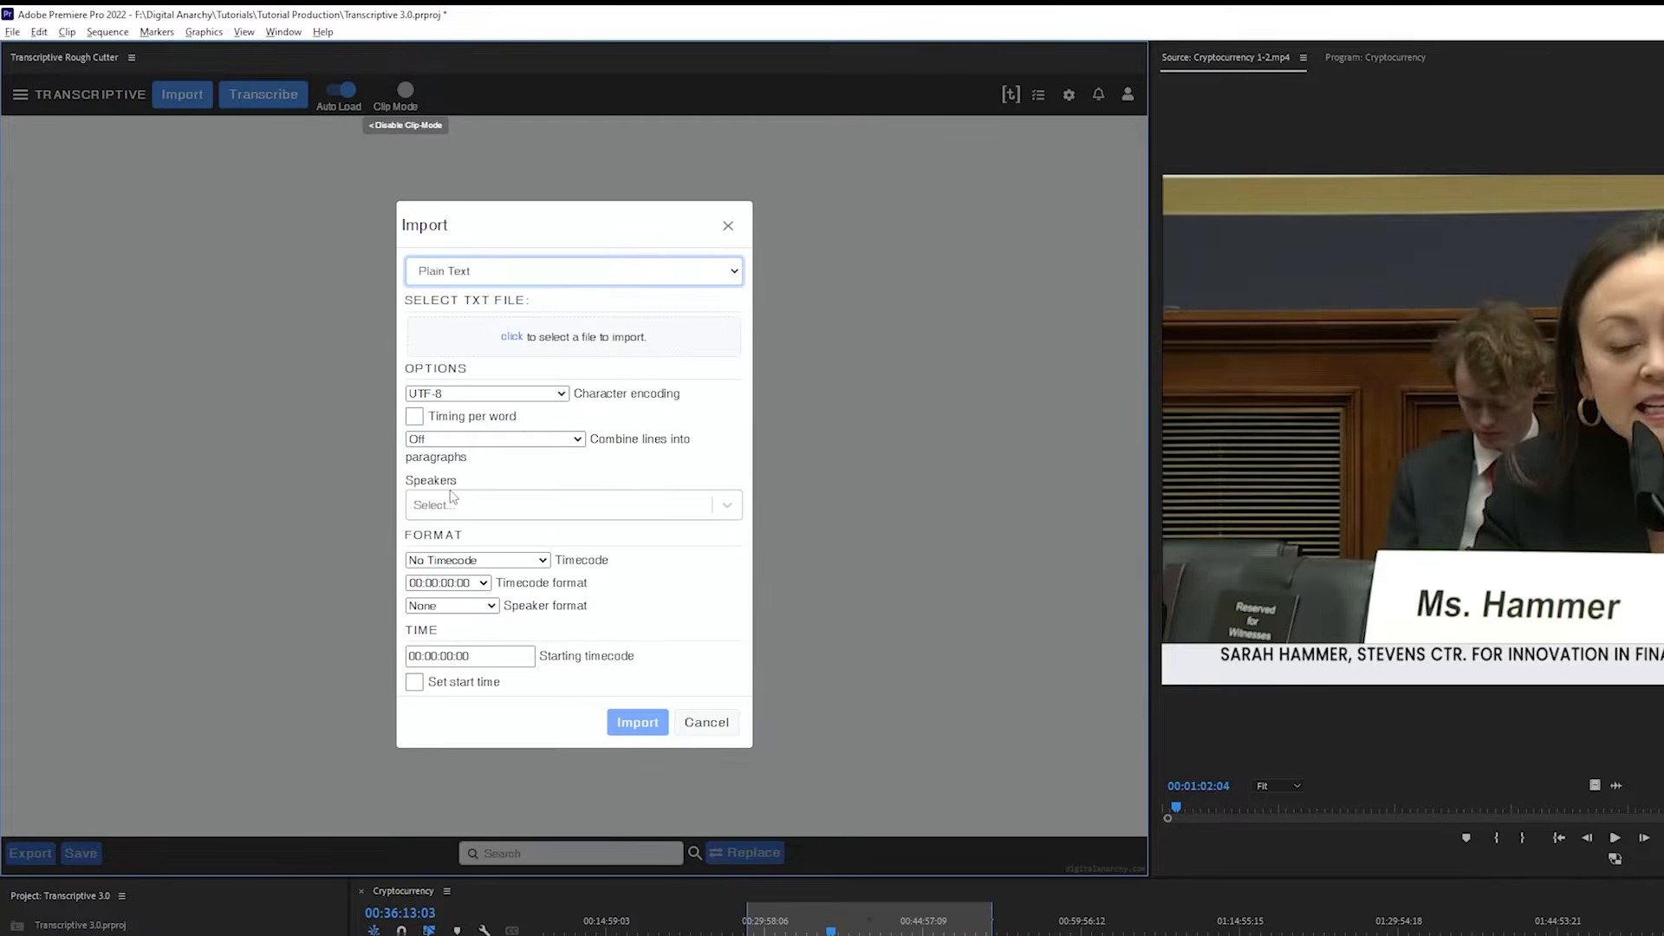
pyautogui.click(514, 338)
pyautogui.click(559, 180)
pyautogui.click(1426, 889)
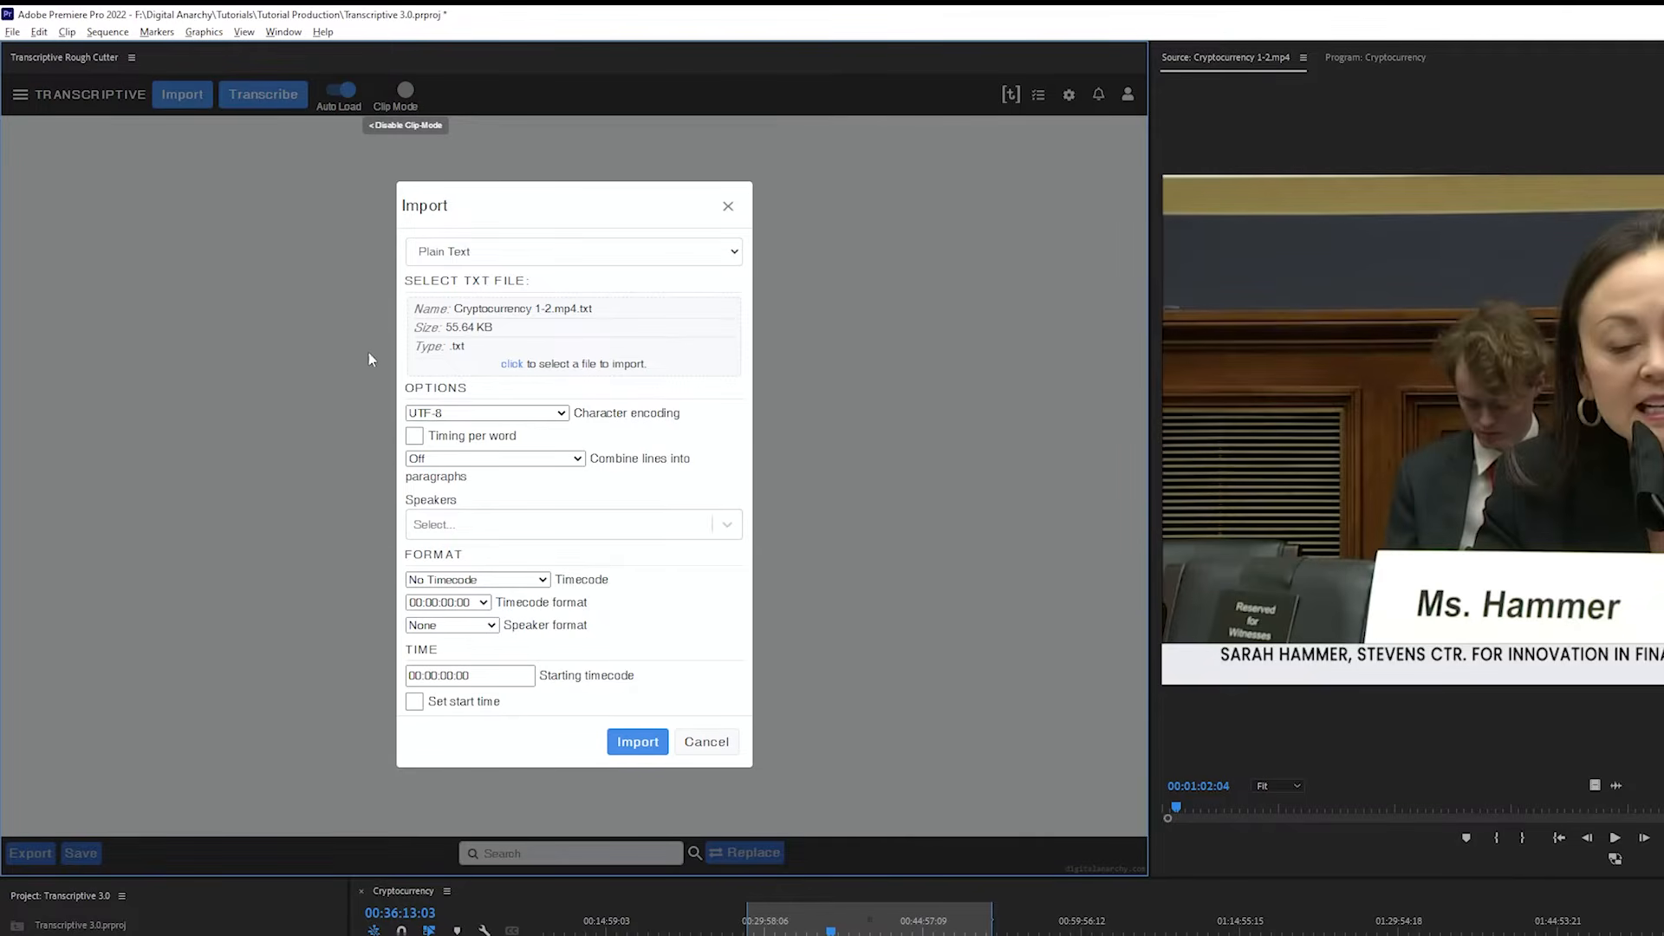
pyautogui.click(635, 742)
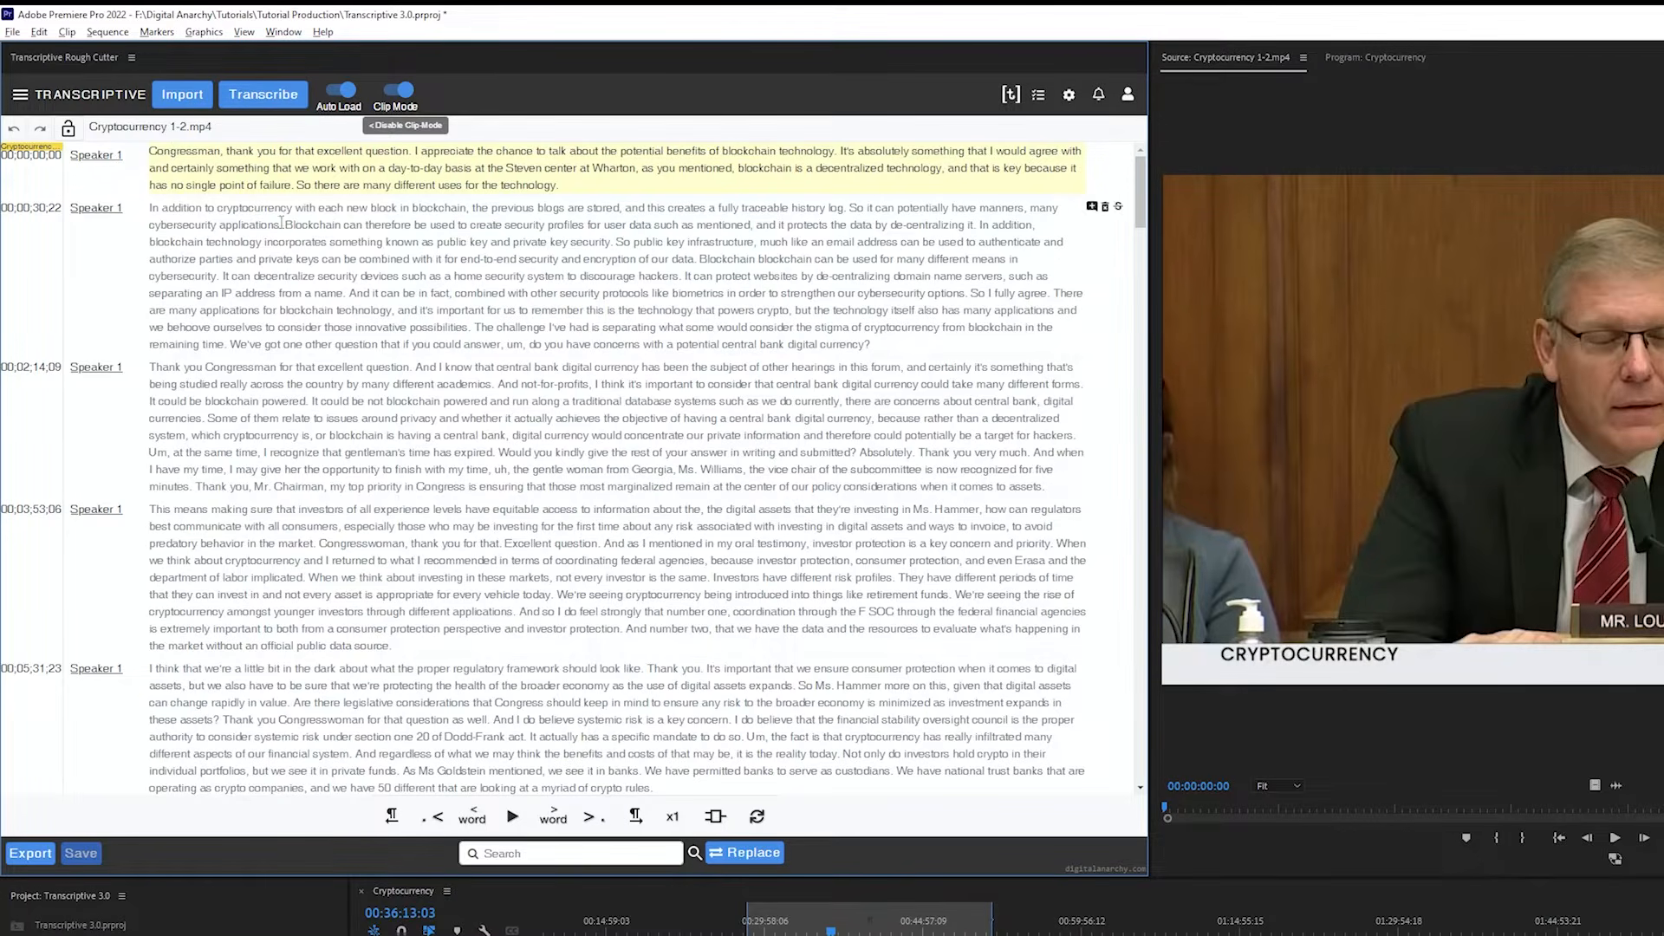
# Choose Alignment as the transcription method for the Cryptocurrency 1-2.mp4 clip, check its charge, and cancel
pyautogui.click(299, 94)
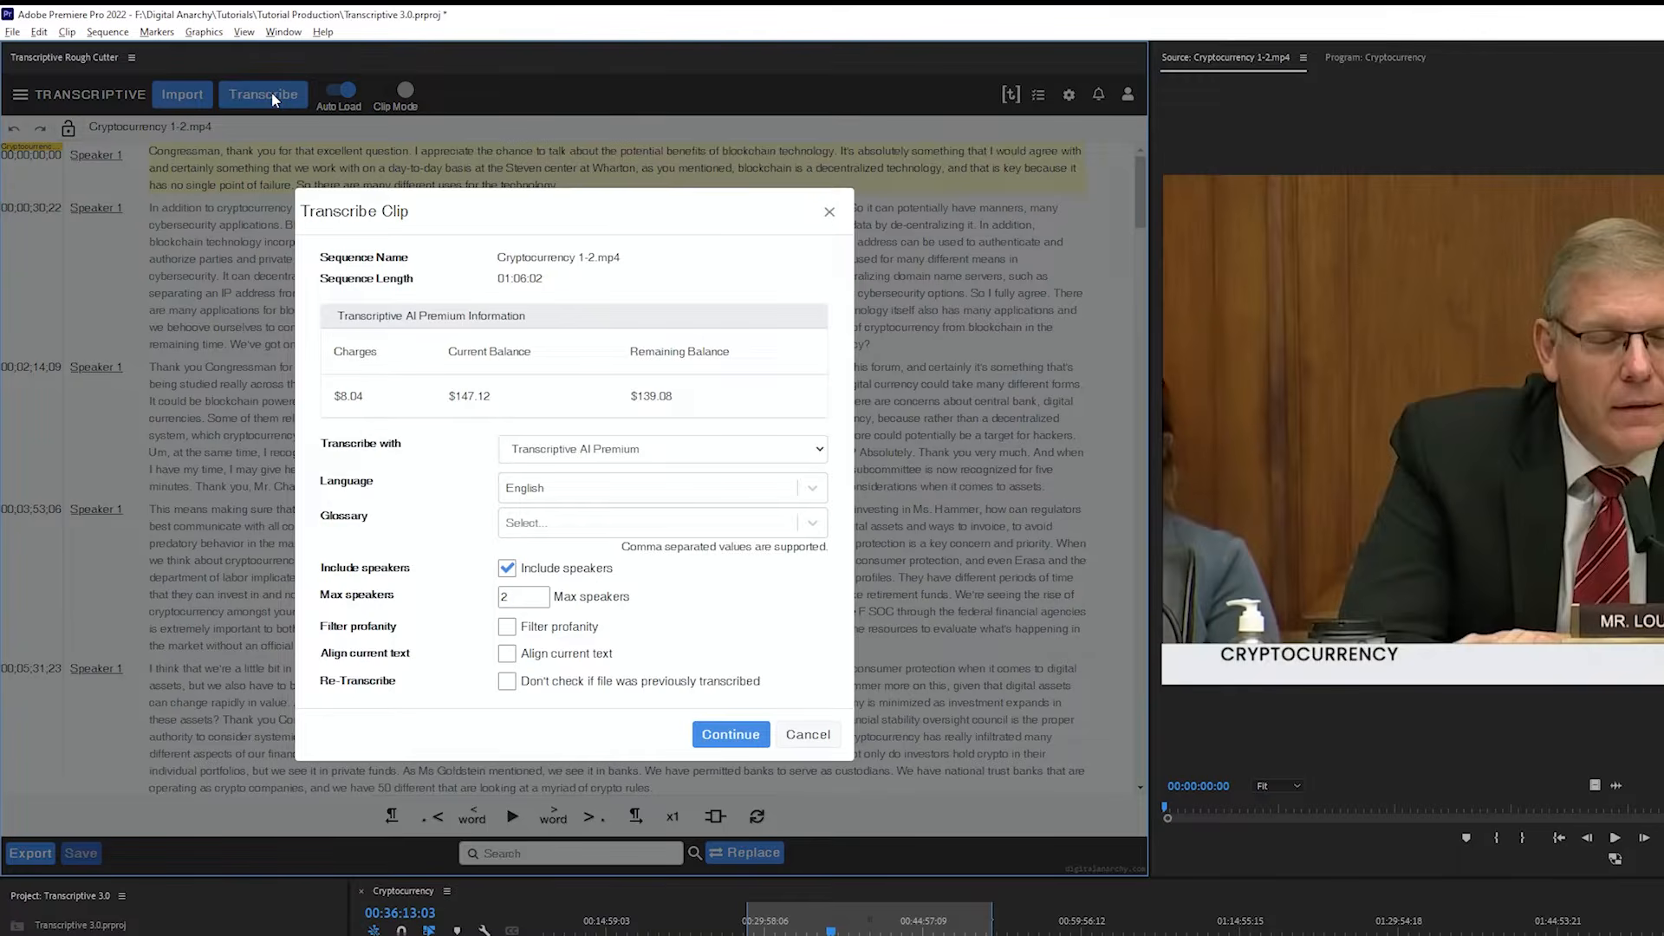
pyautogui.click(581, 449)
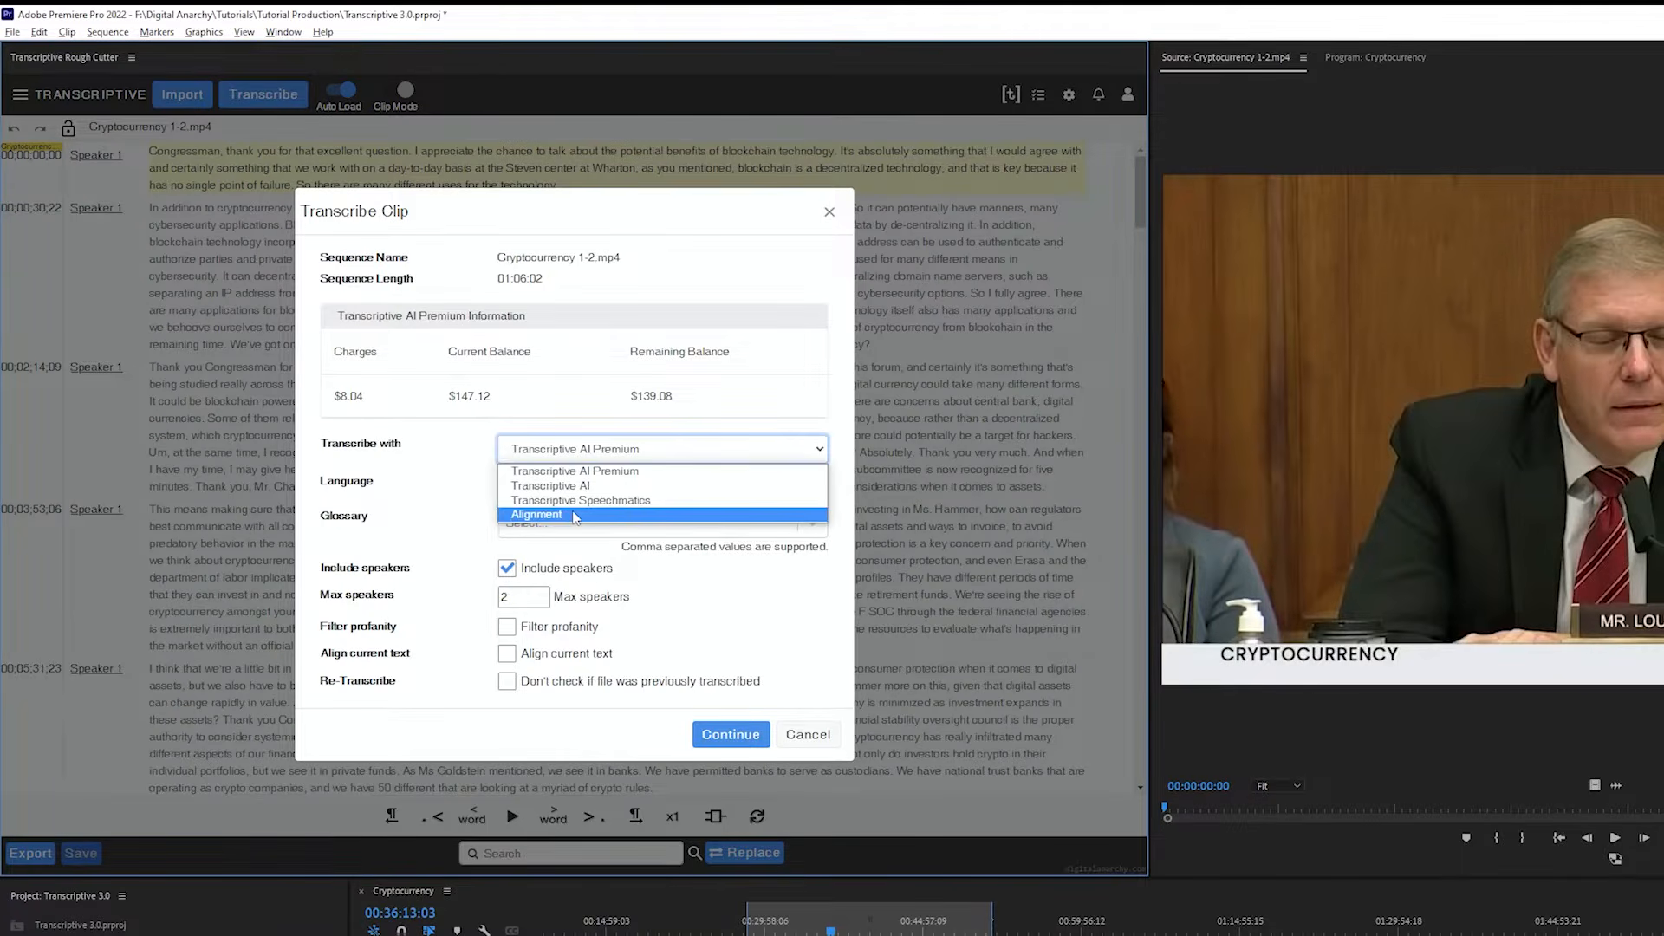
pyautogui.click(574, 518)
pyautogui.doubleClick(523, 476)
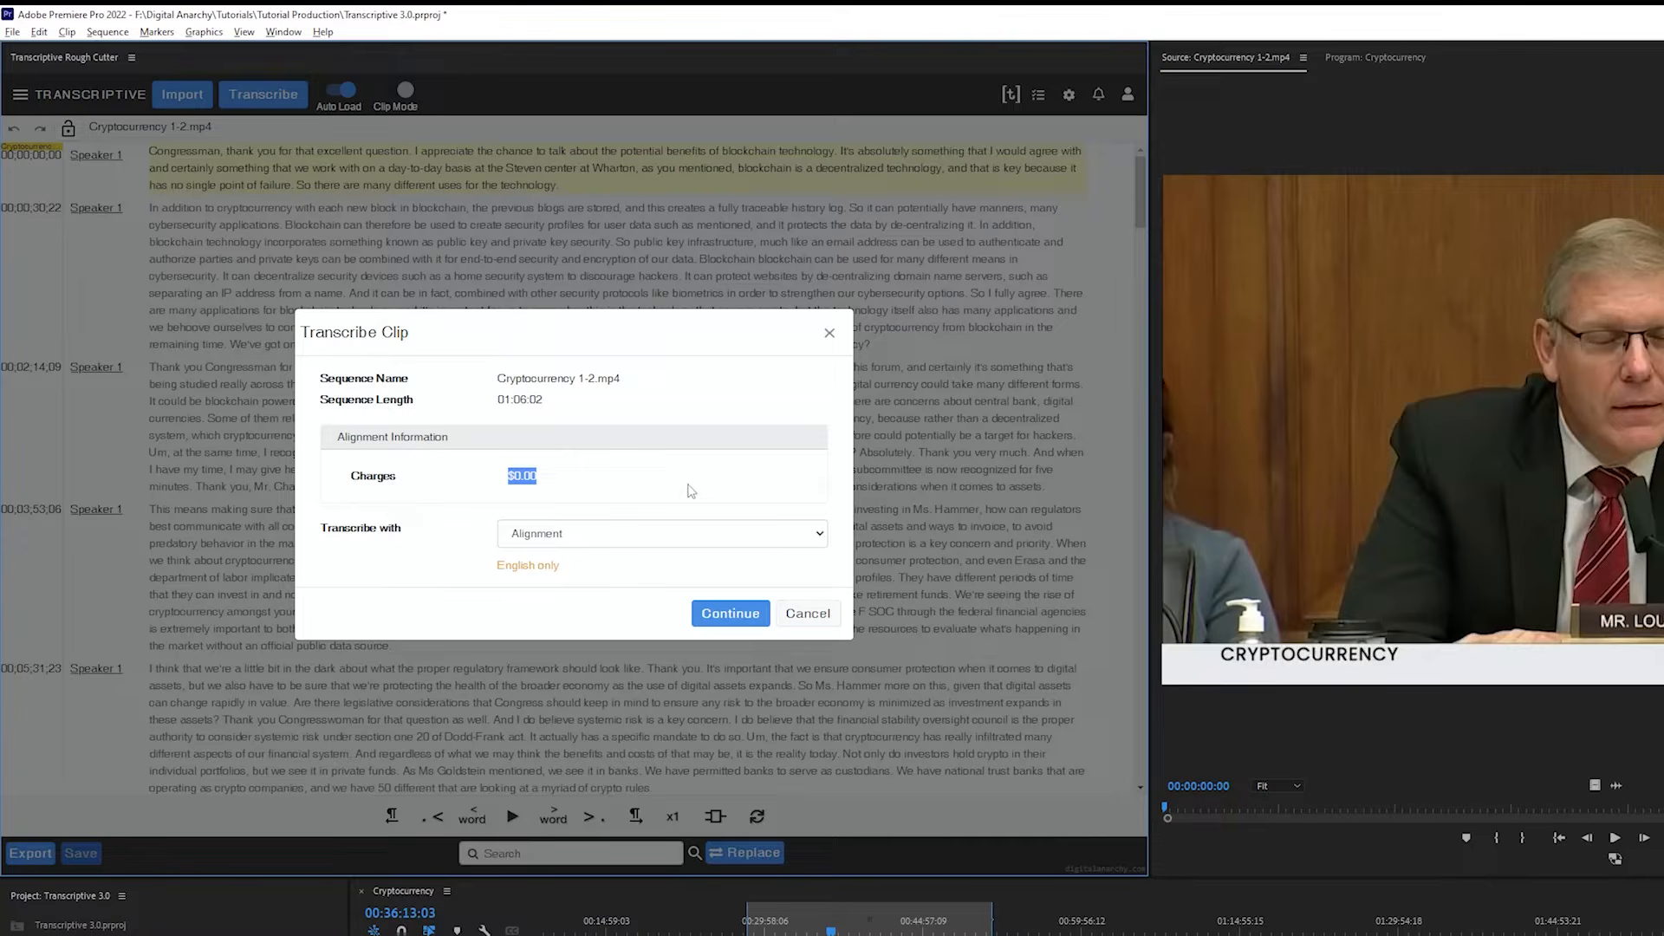
pyautogui.click(808, 614)
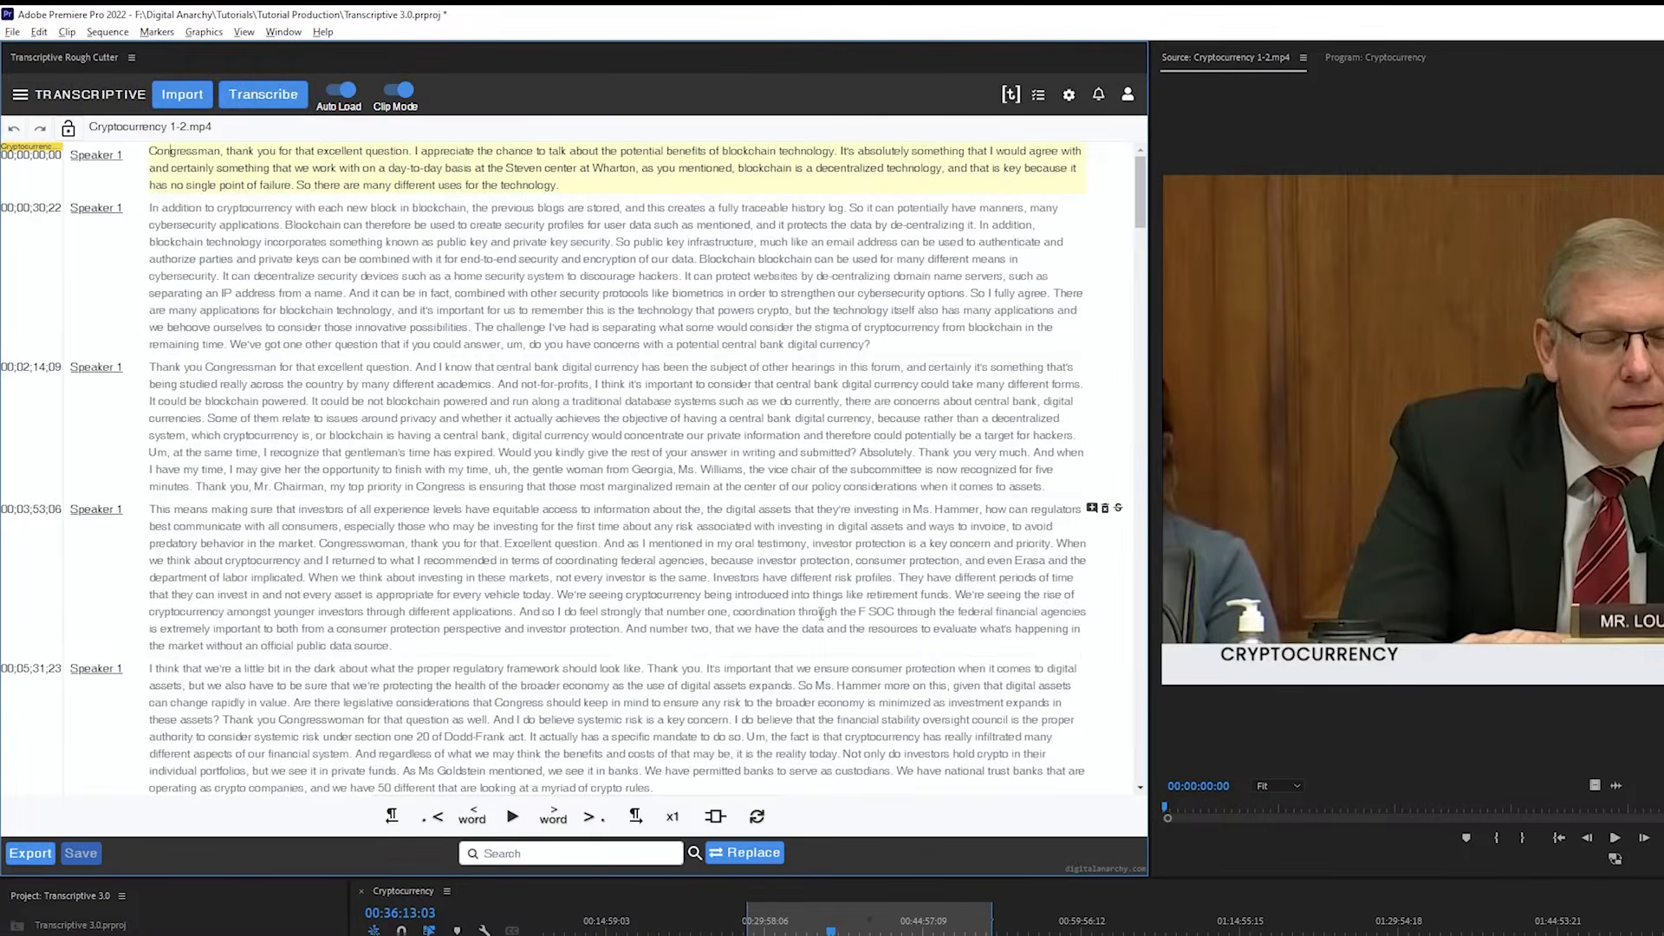
# Transcribe the Cryptocurrency 1-2.mp4 clip with Transcriptive AI and the Align current text option enabled
pyautogui.click(262, 94)
pyautogui.click(542, 452)
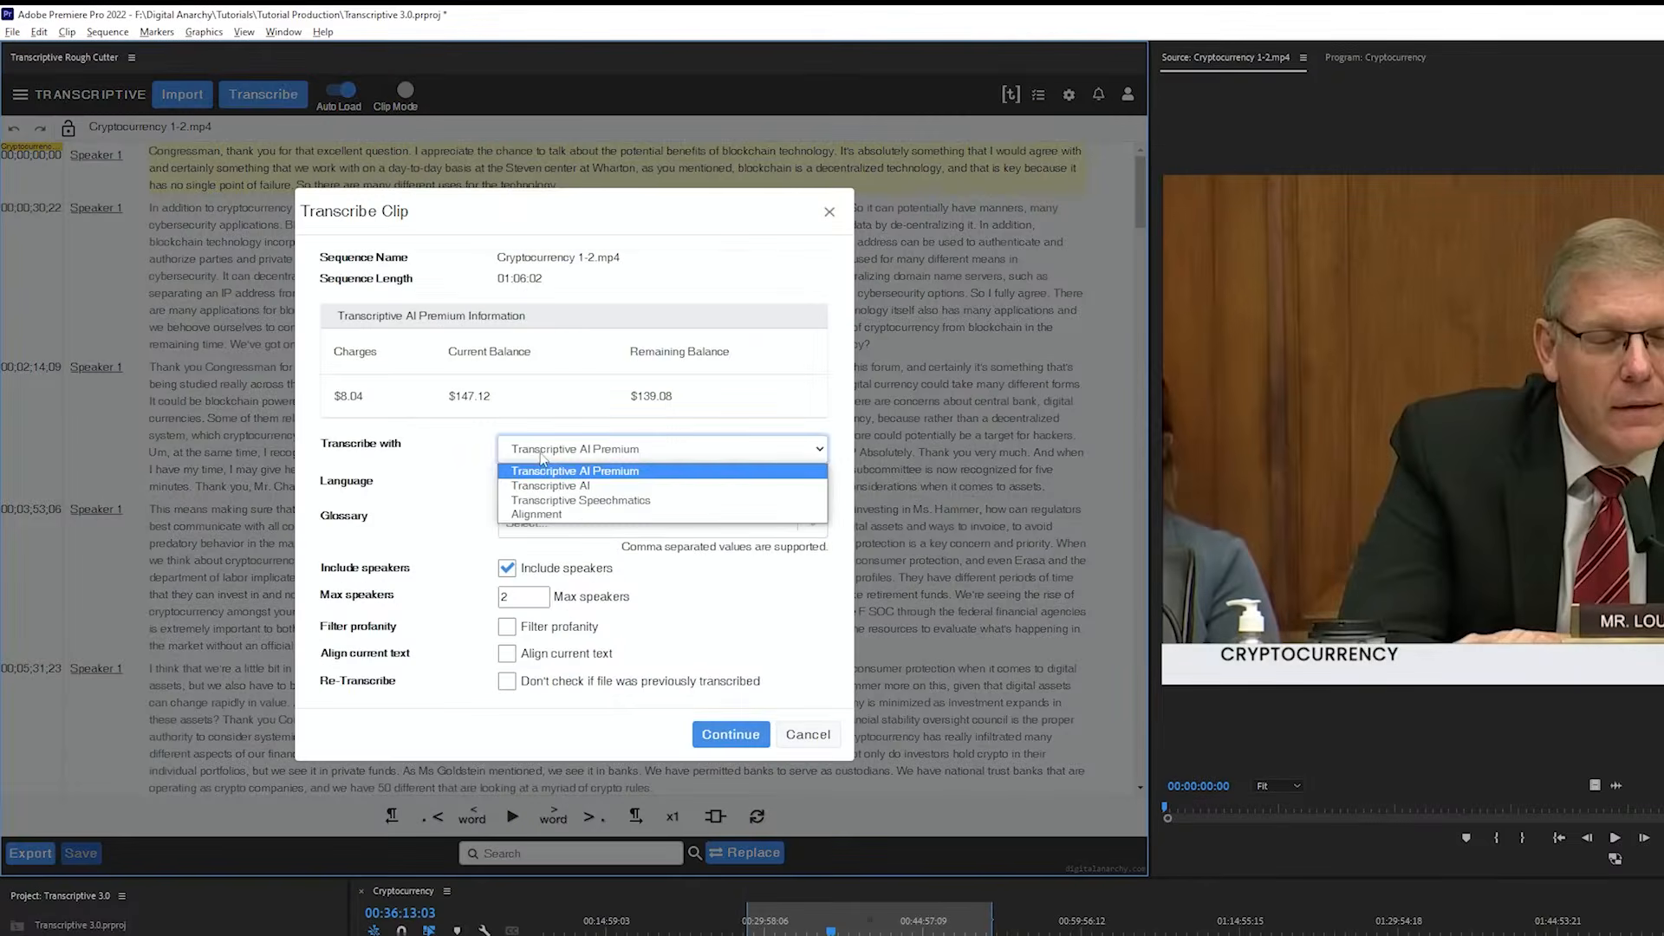
pyautogui.click(559, 487)
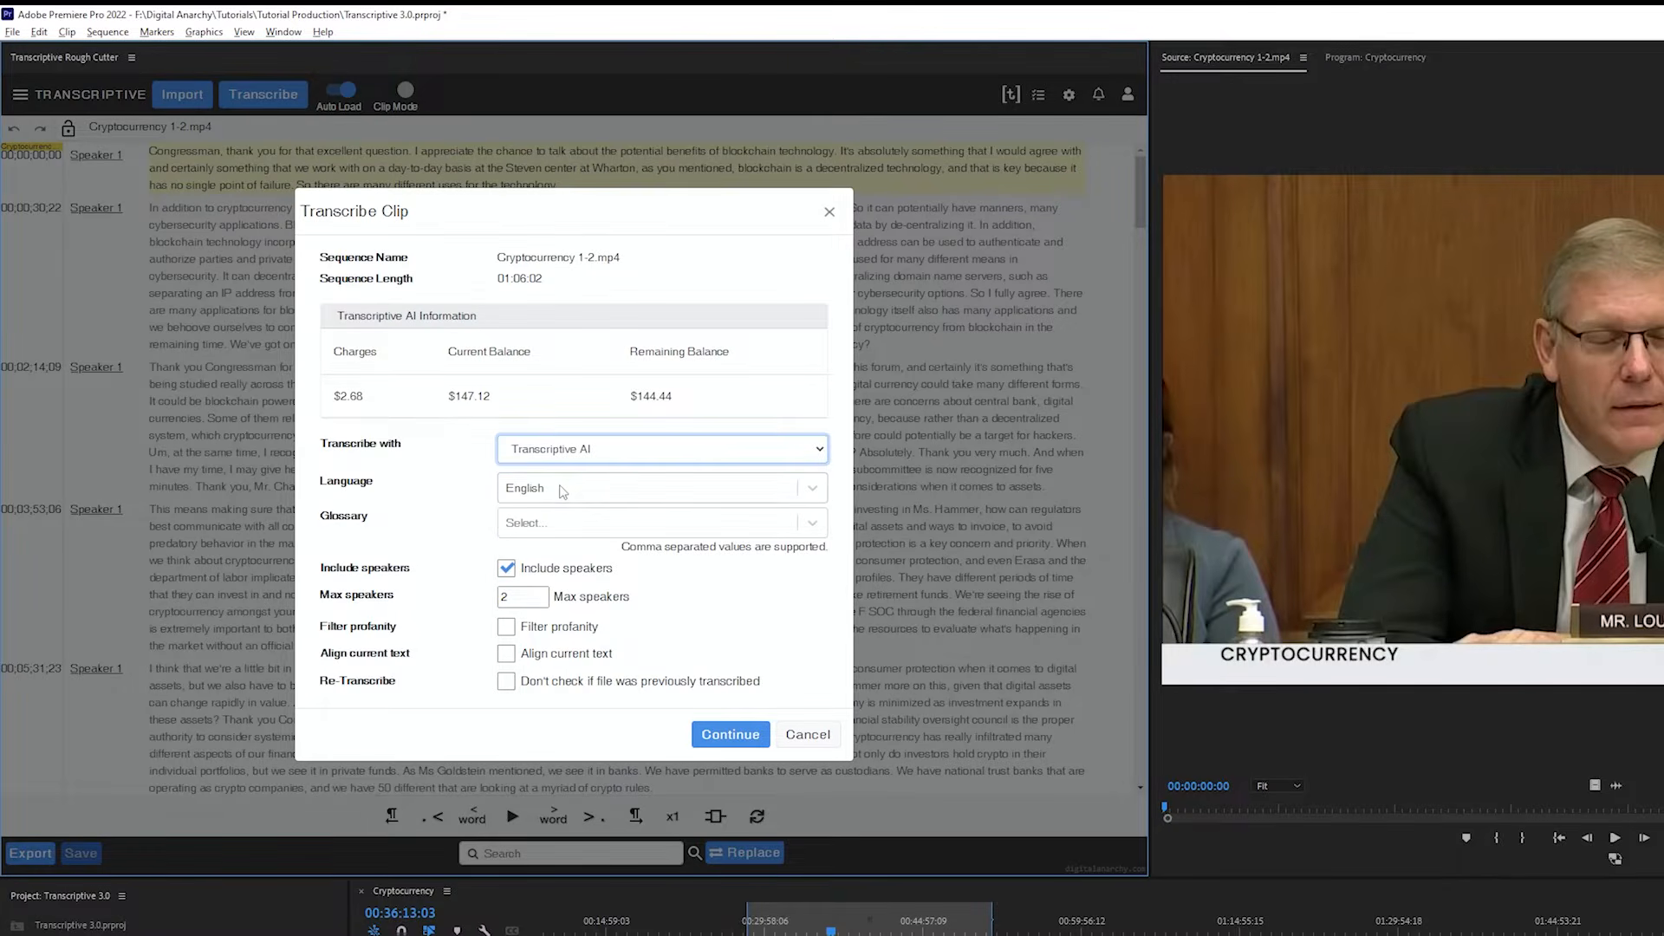
pyautogui.click(506, 654)
pyautogui.click(728, 647)
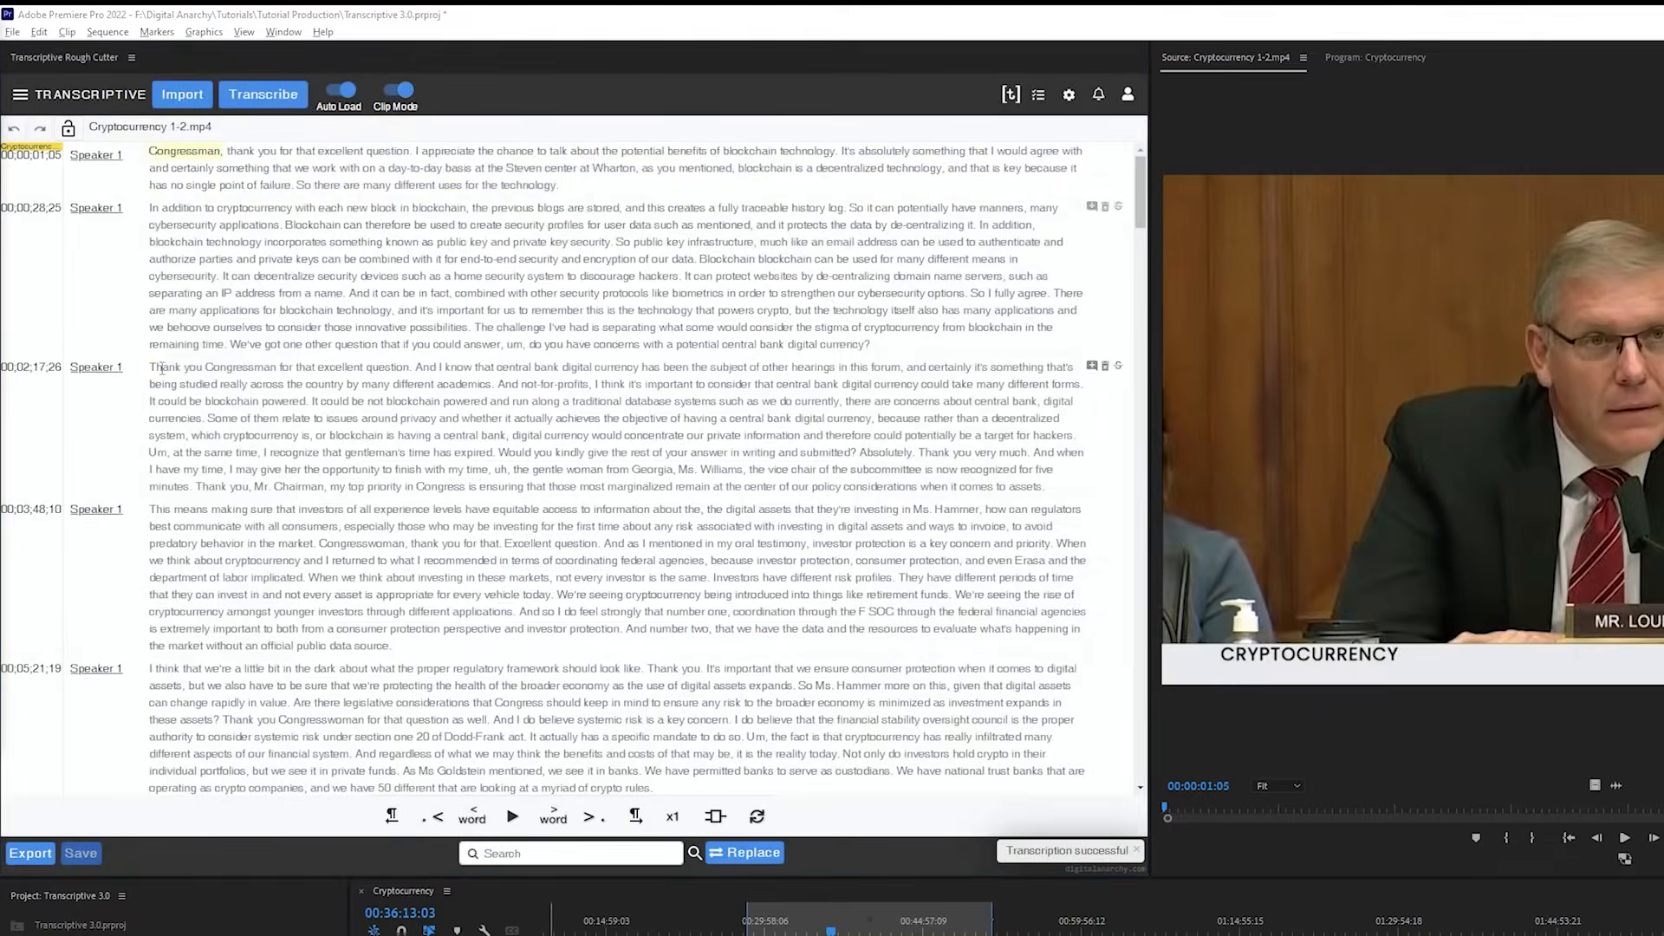
# Jump to words in the aligned clip transcript and play from "believe" to check the timing
pyautogui.click(519, 562)
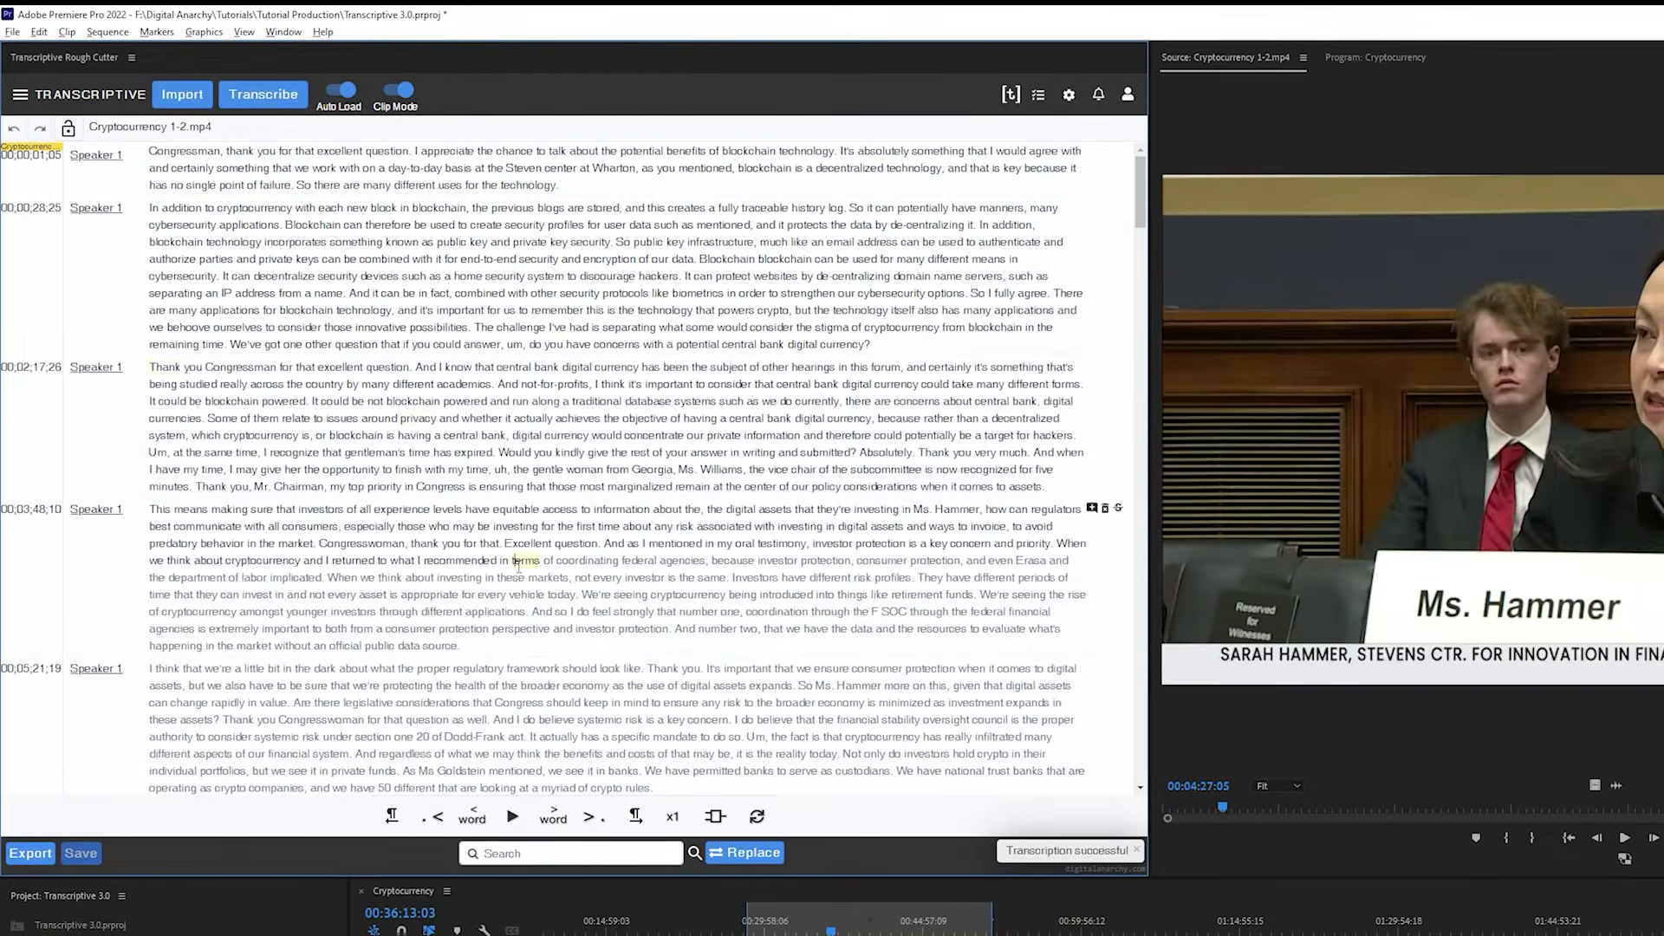
pyautogui.click(558, 719)
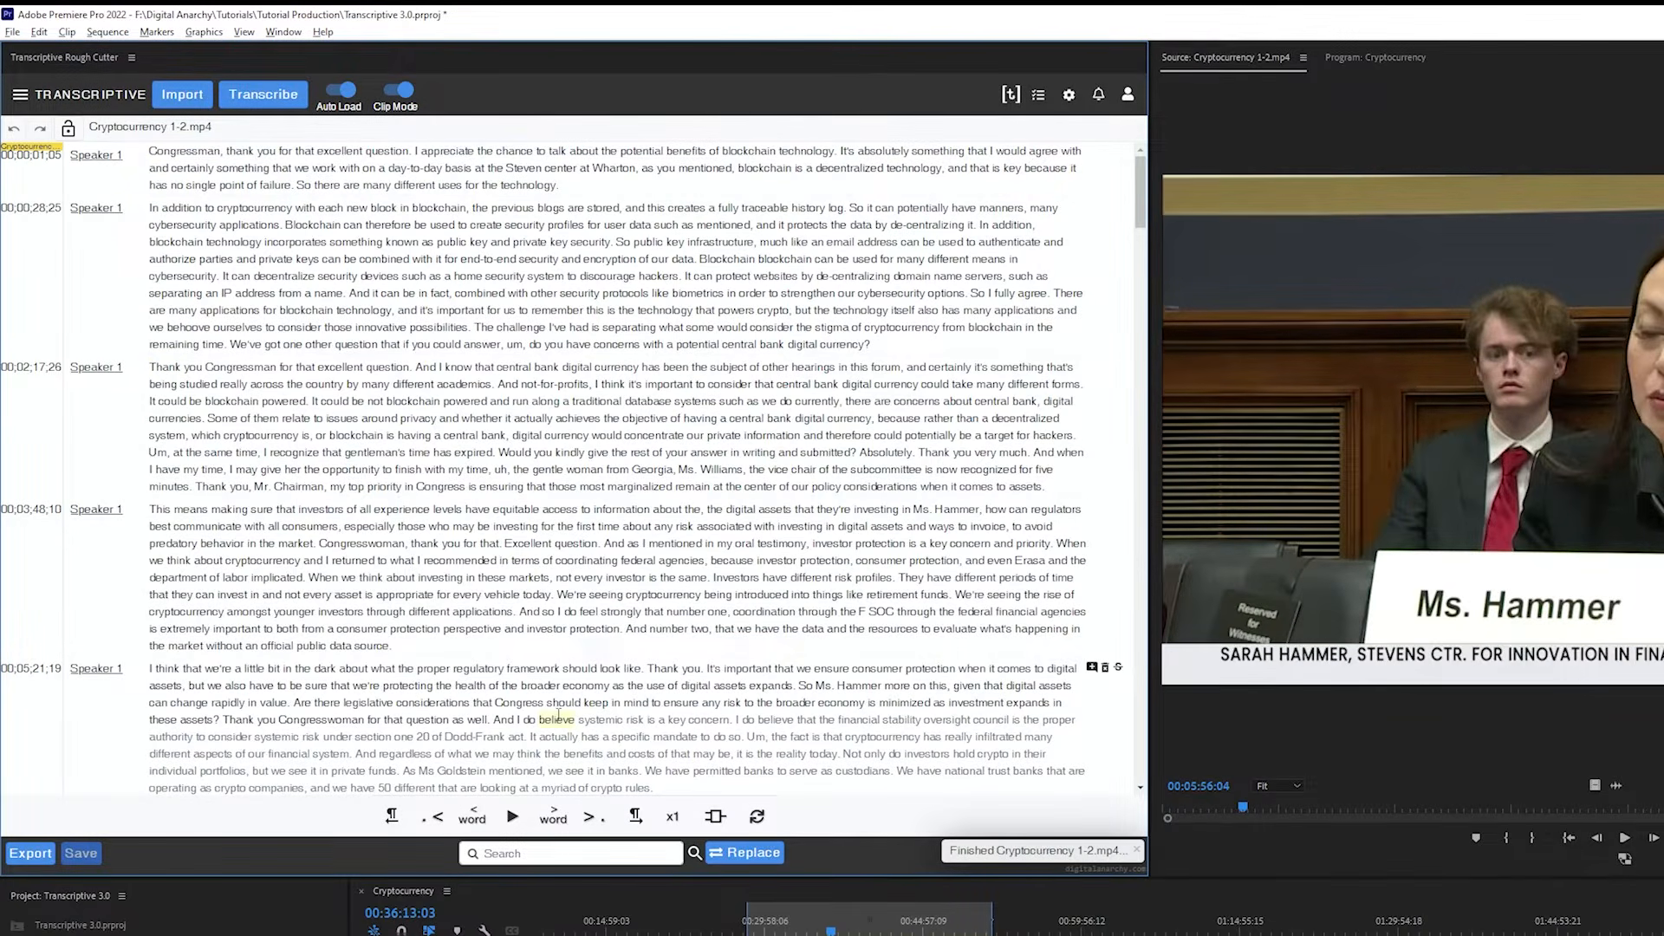
pyautogui.hotkey('ctrl', 'space')
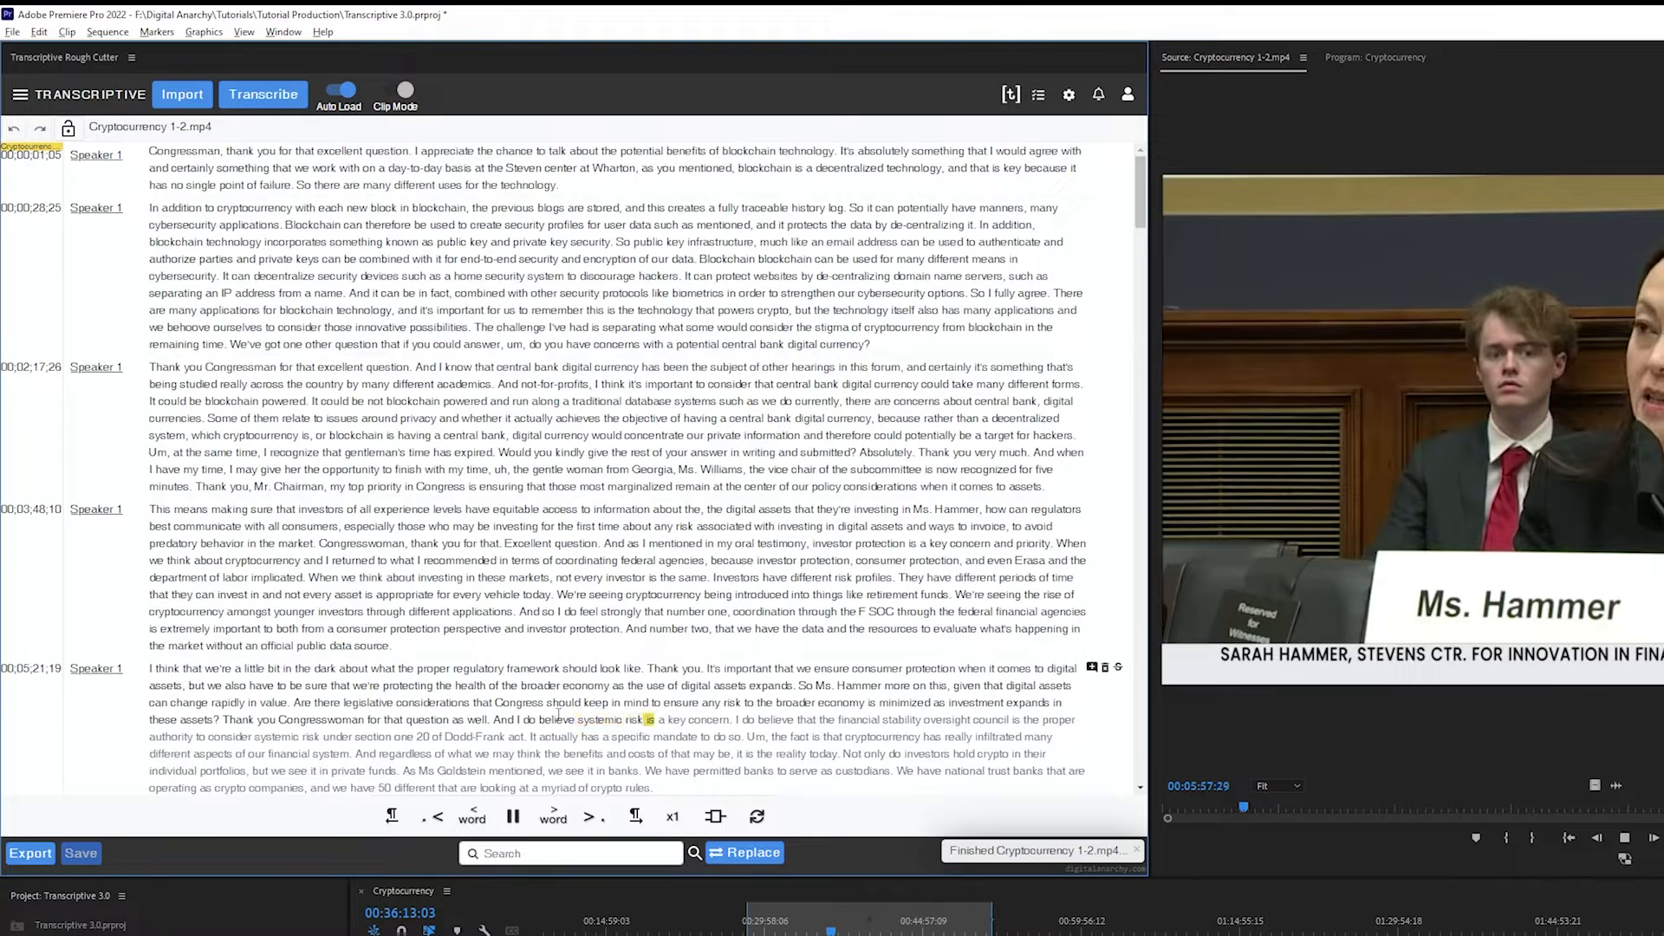
# Stop playback and create captions from the Cryptocurrency sequence transcript, using the Subtitle Default preset and double lines
pyautogui.hotkey('ctrl', 'space')
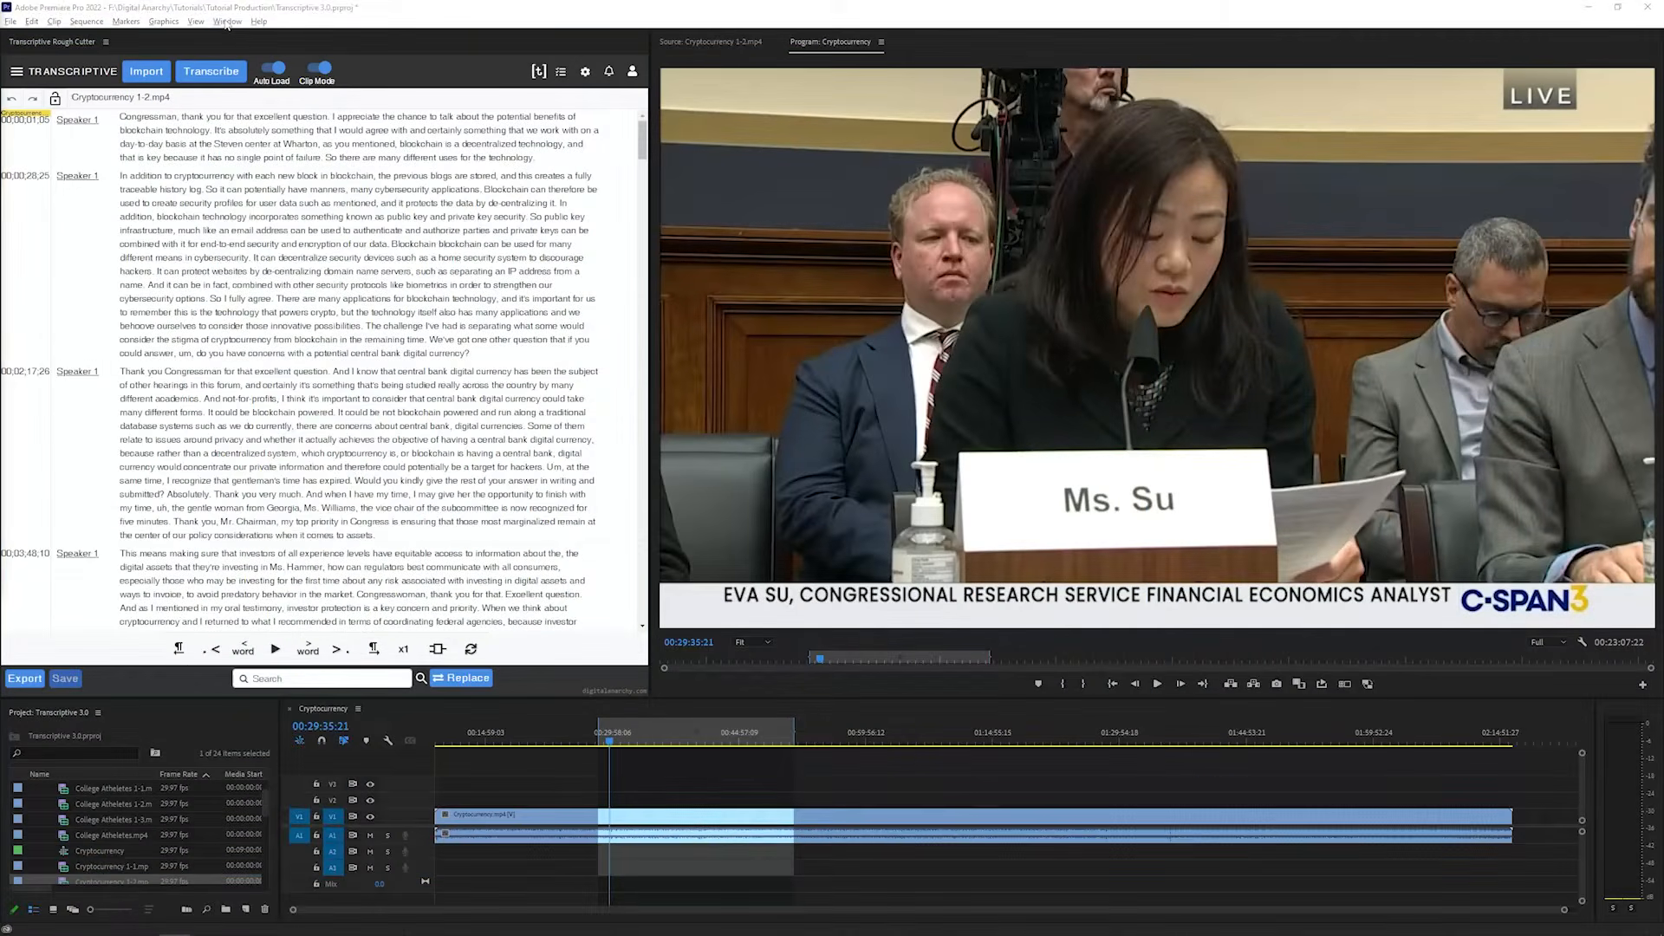
pyautogui.click(227, 22)
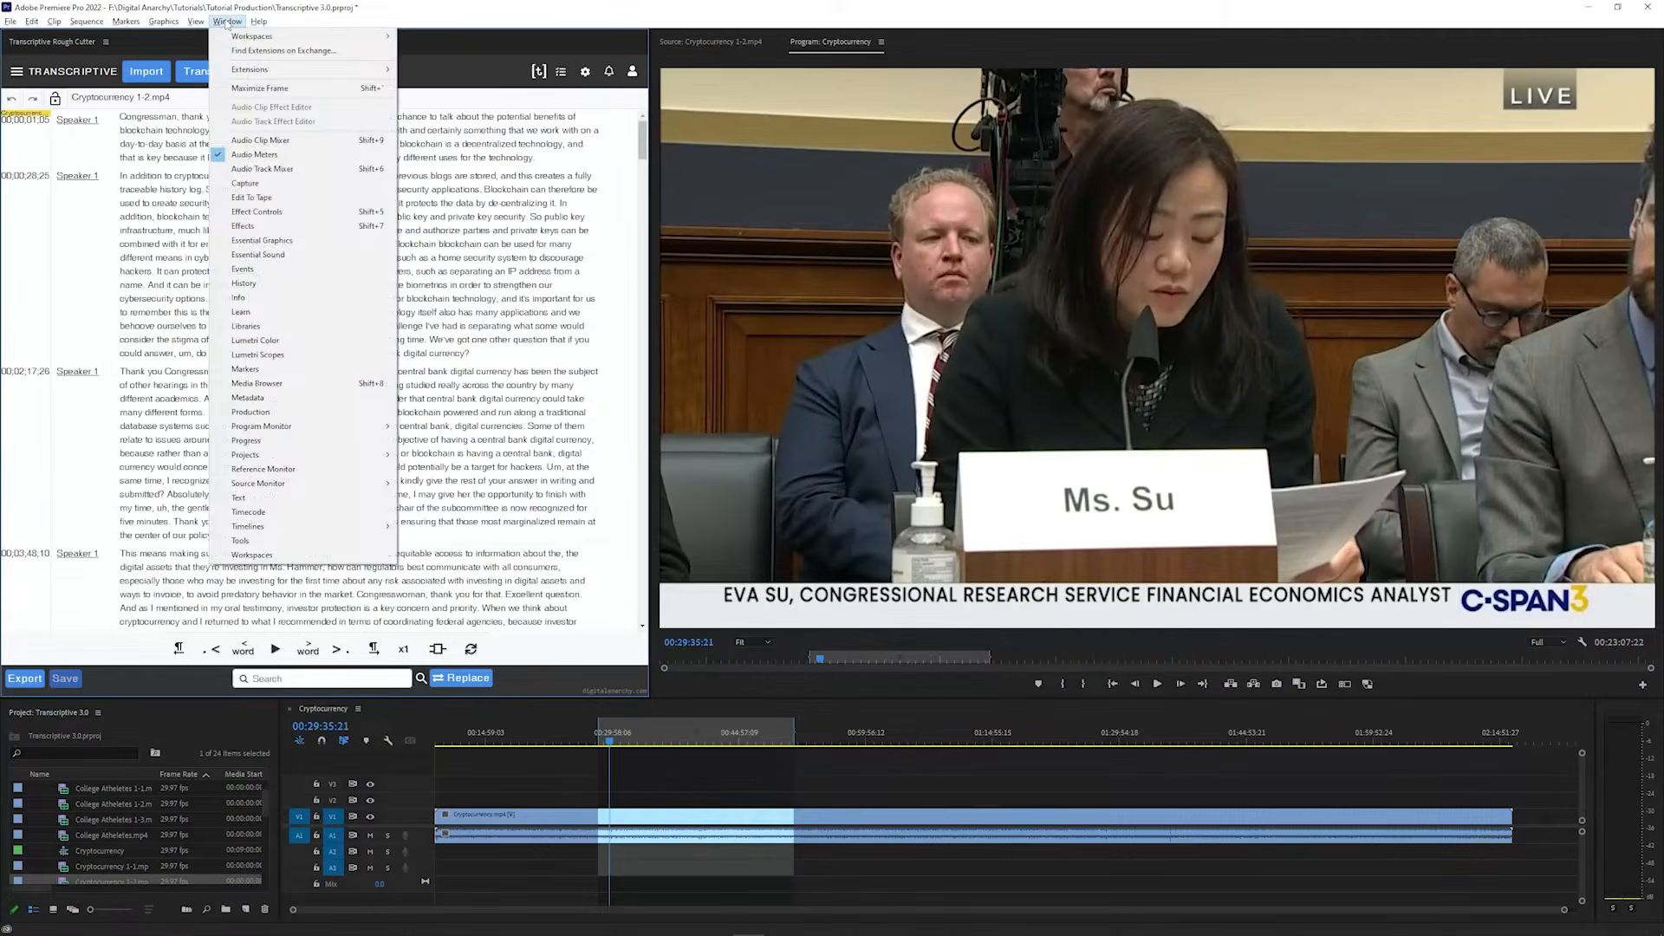
pyautogui.click(268, 497)
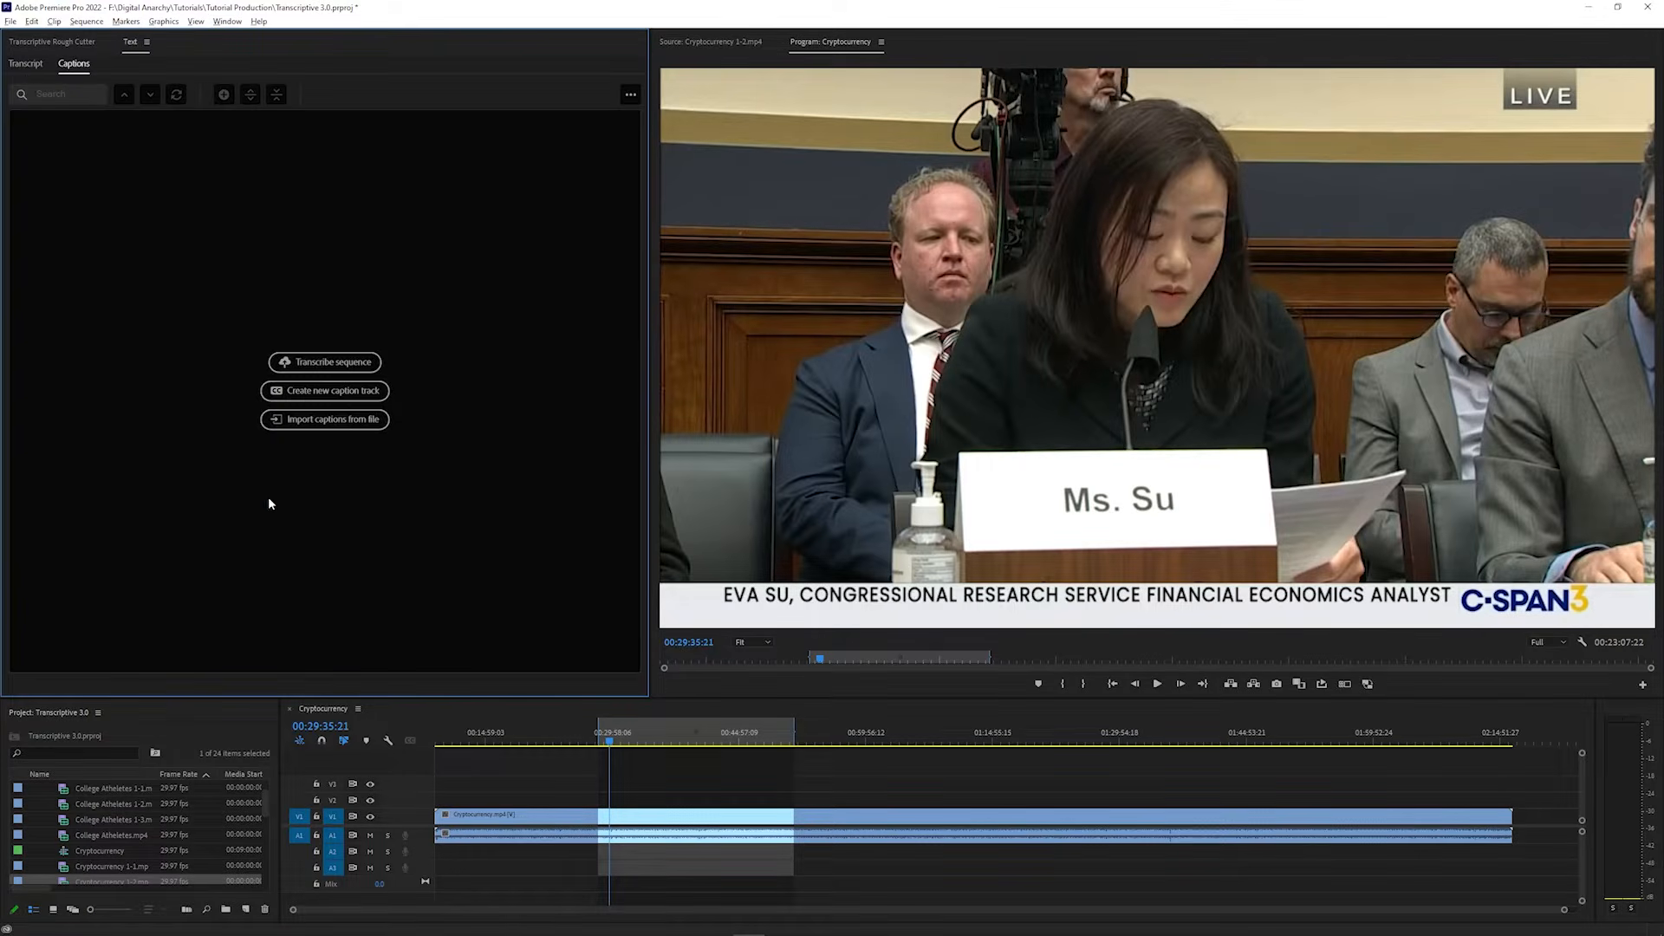
pyautogui.click(25, 63)
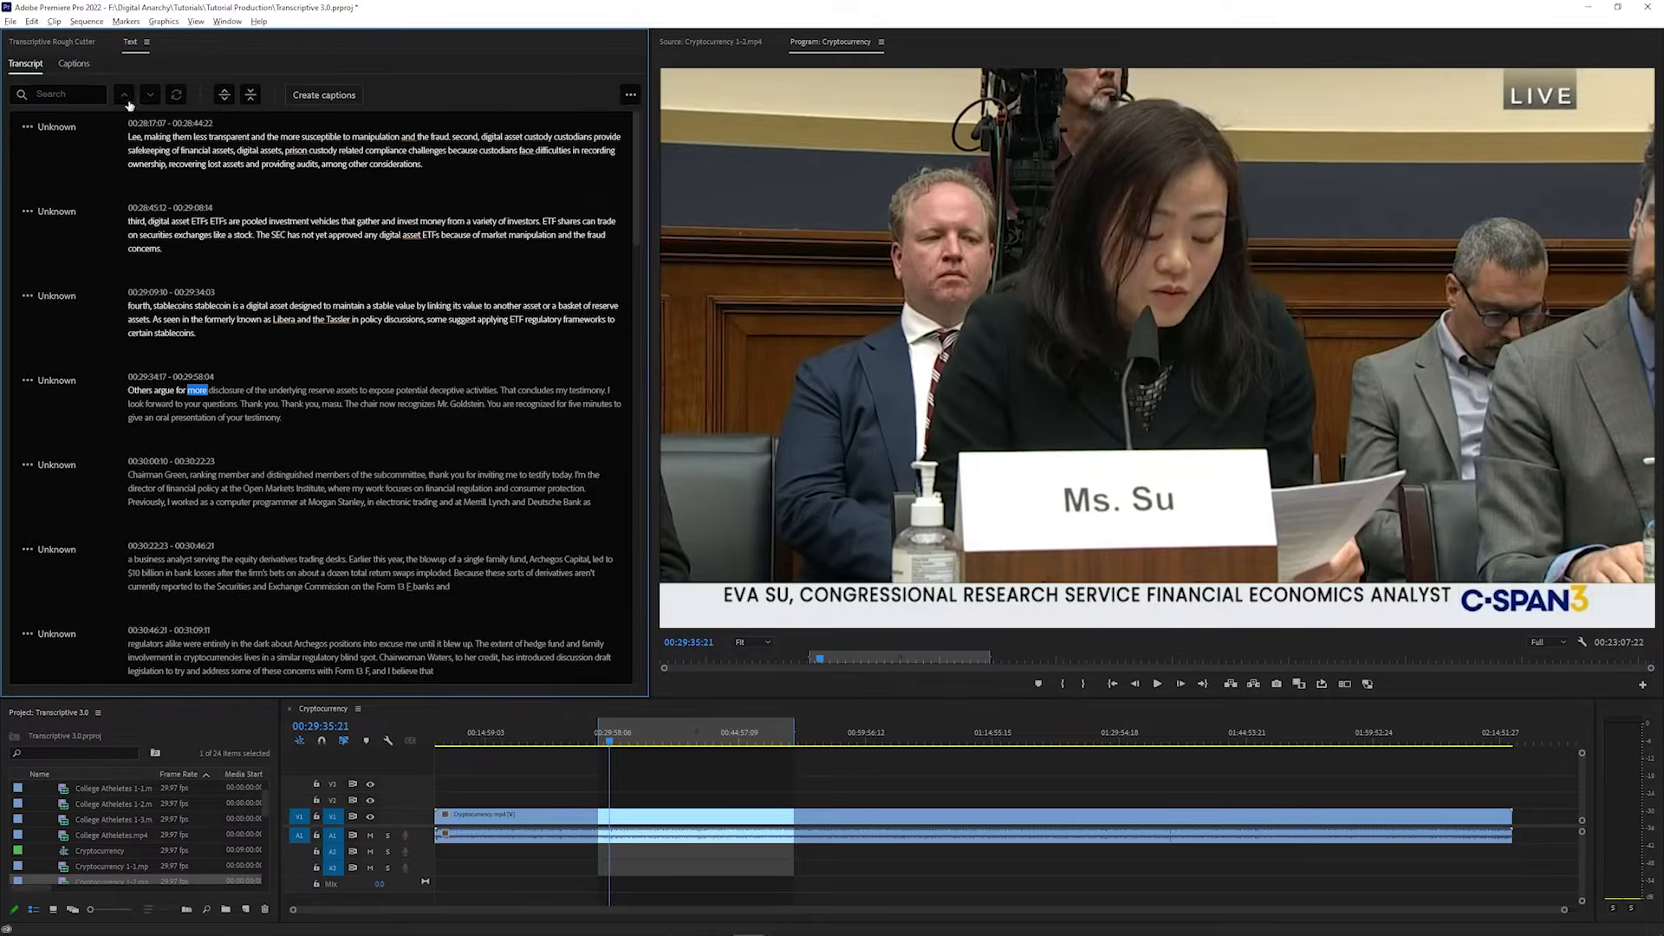
pyautogui.click(322, 95)
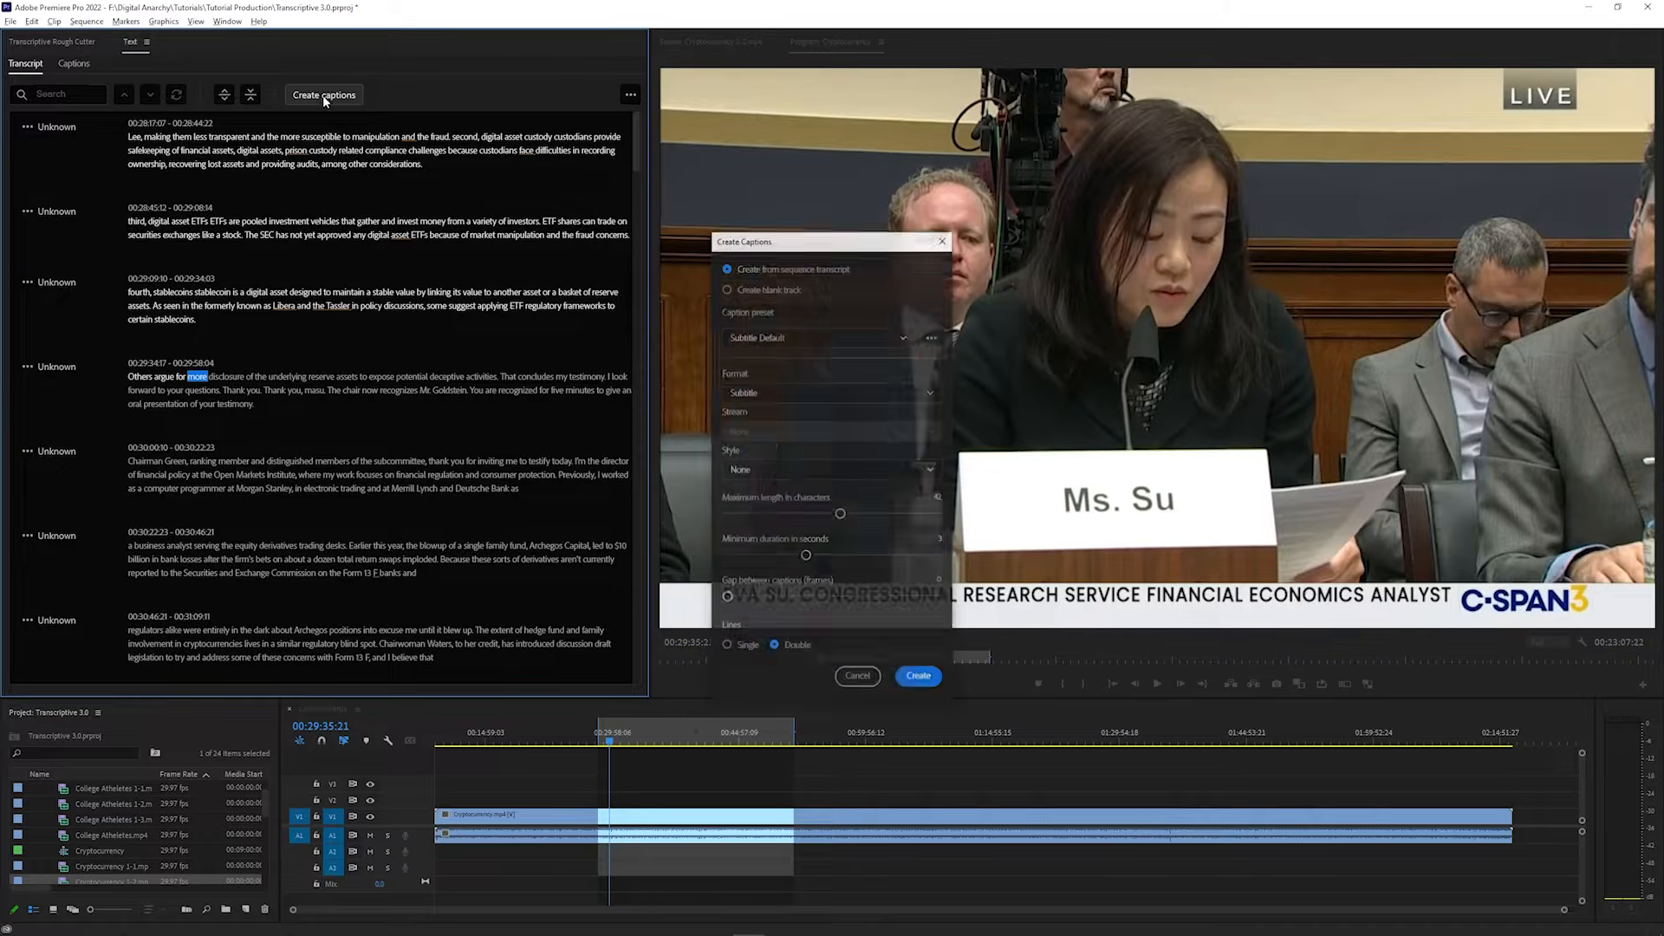
pyautogui.click(920, 678)
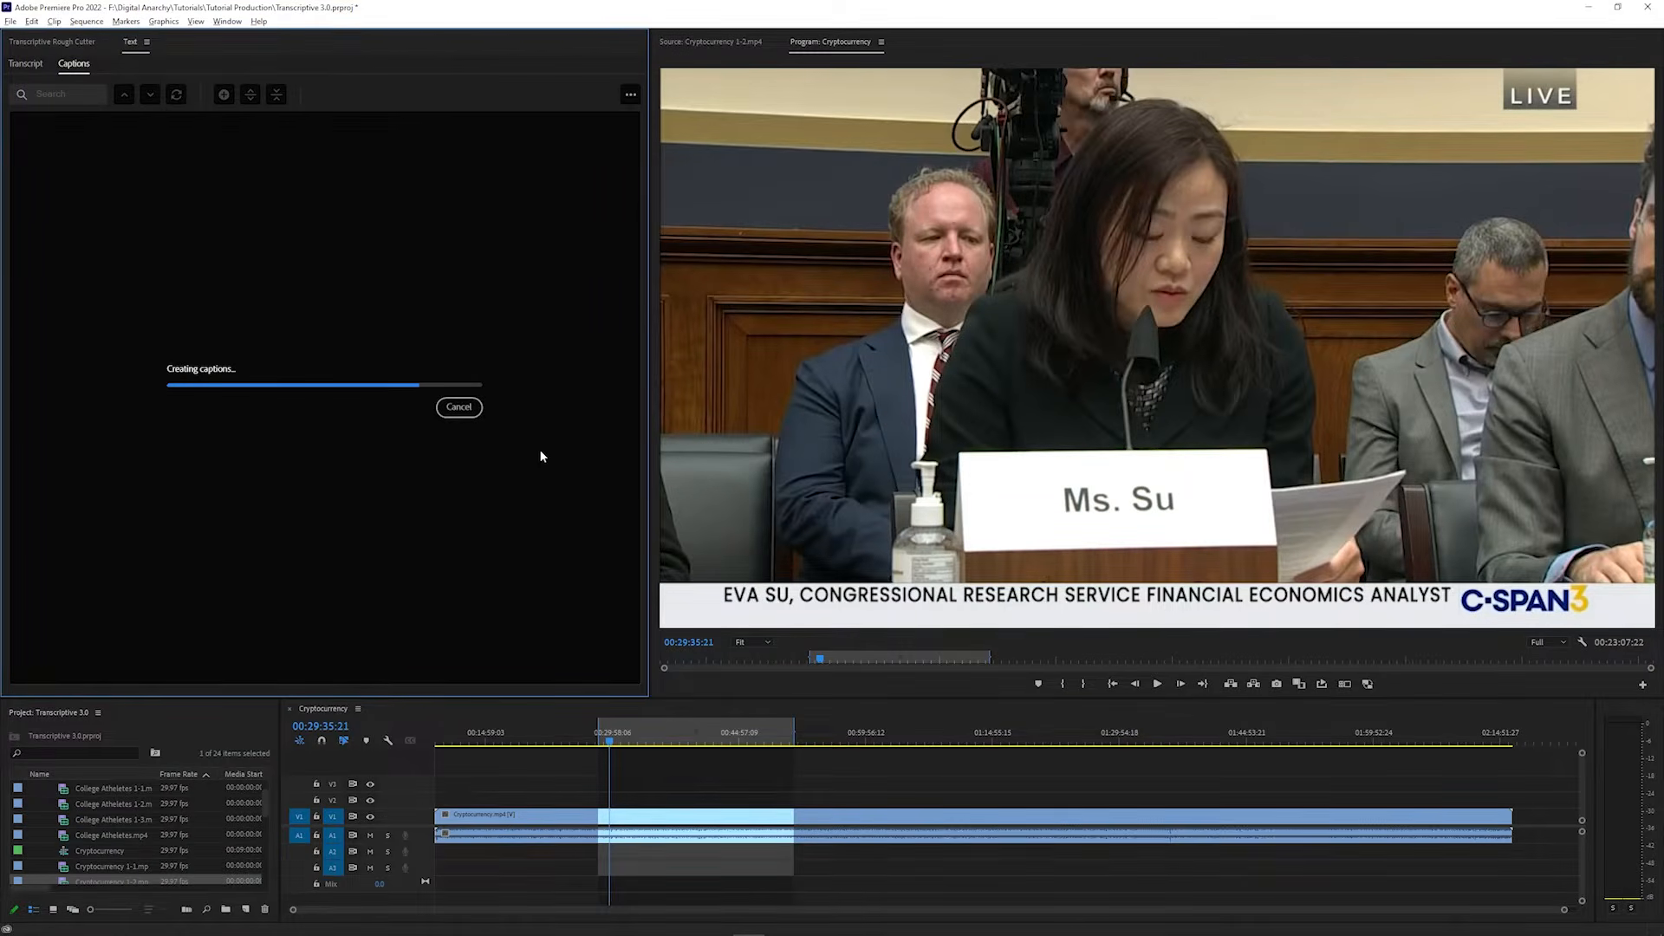
# Export the captions as the SRT file Cryptocurrency.srt in the Text files for alignment folder
pyautogui.click(631, 96)
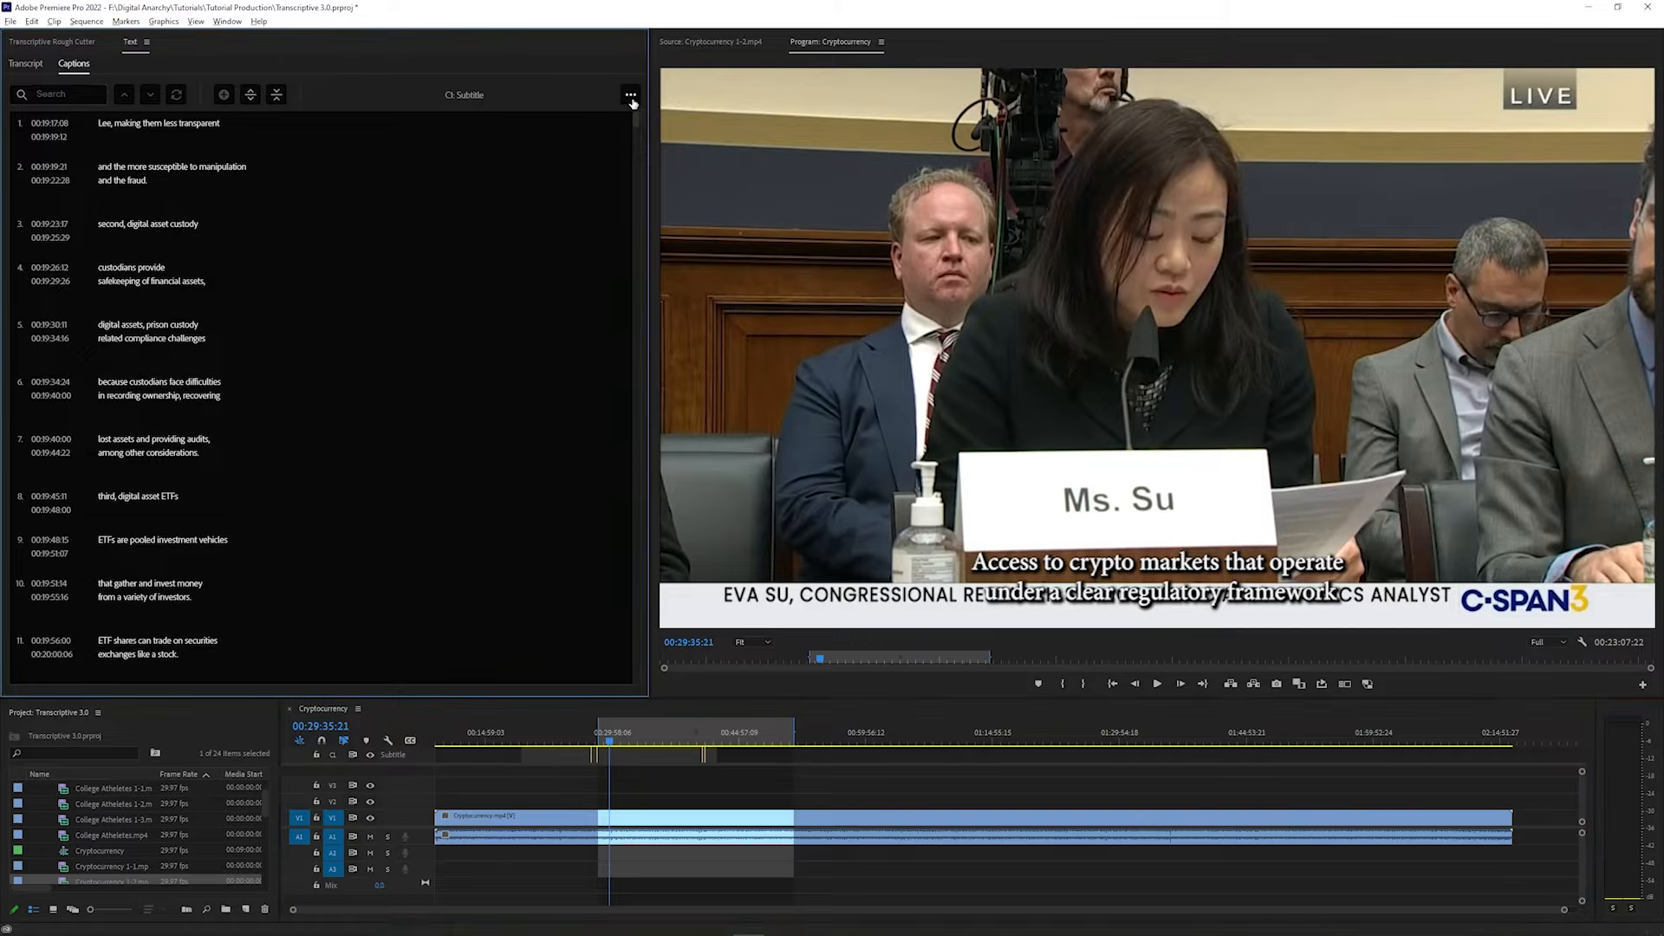
pyautogui.click(589, 145)
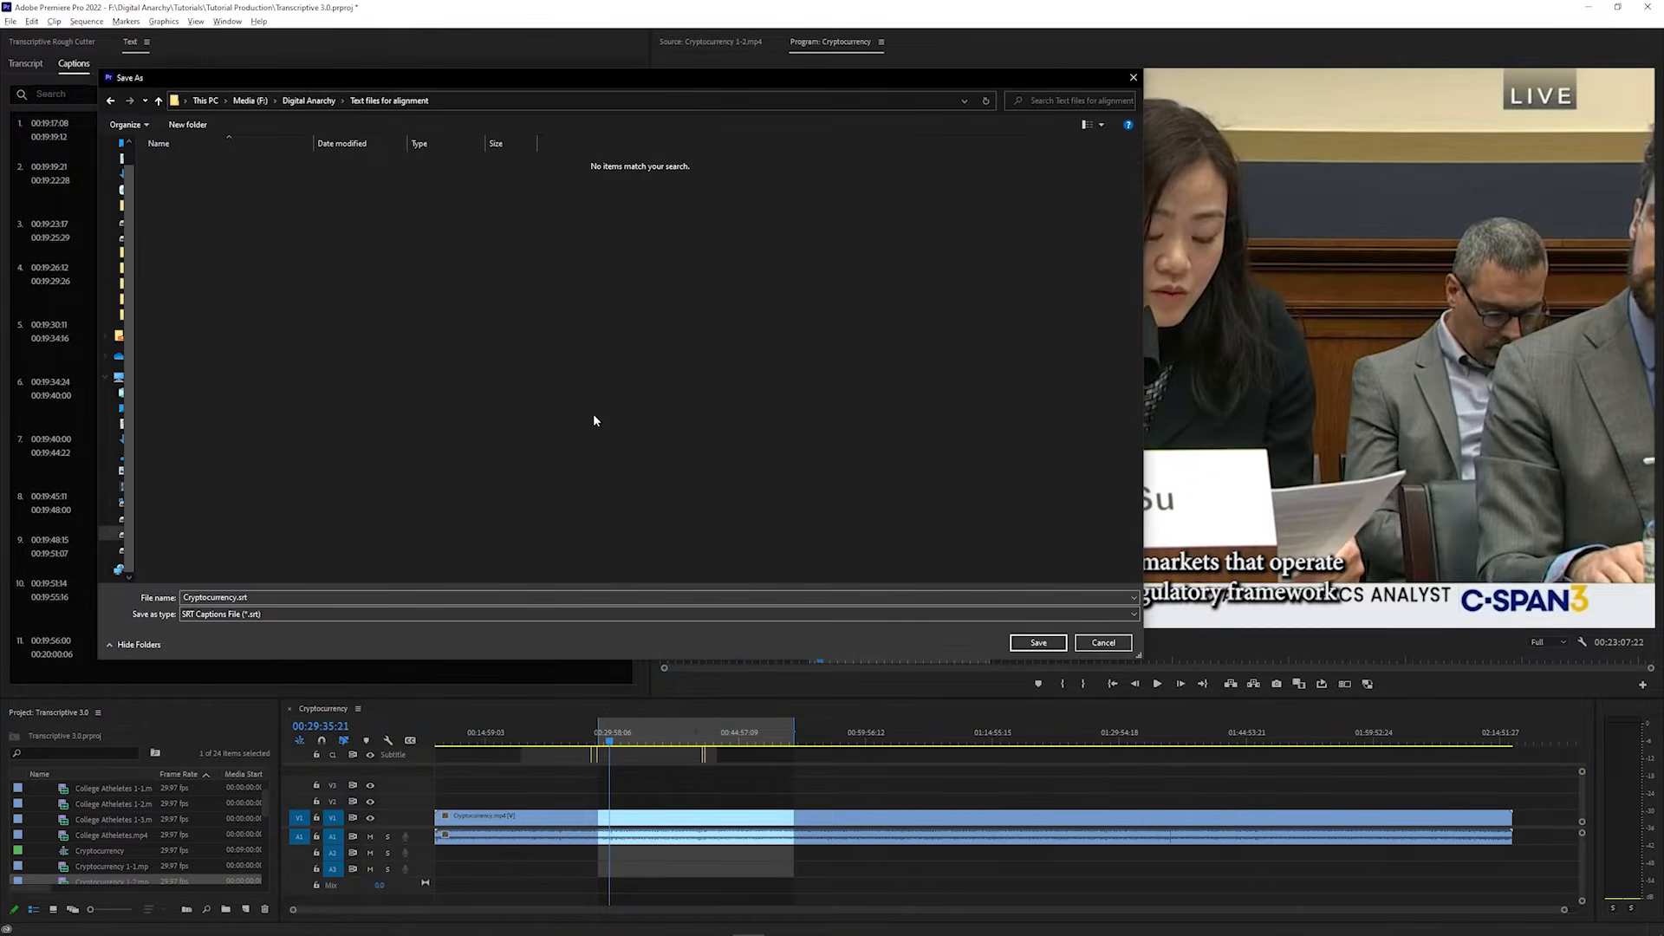
pyautogui.click(1034, 644)
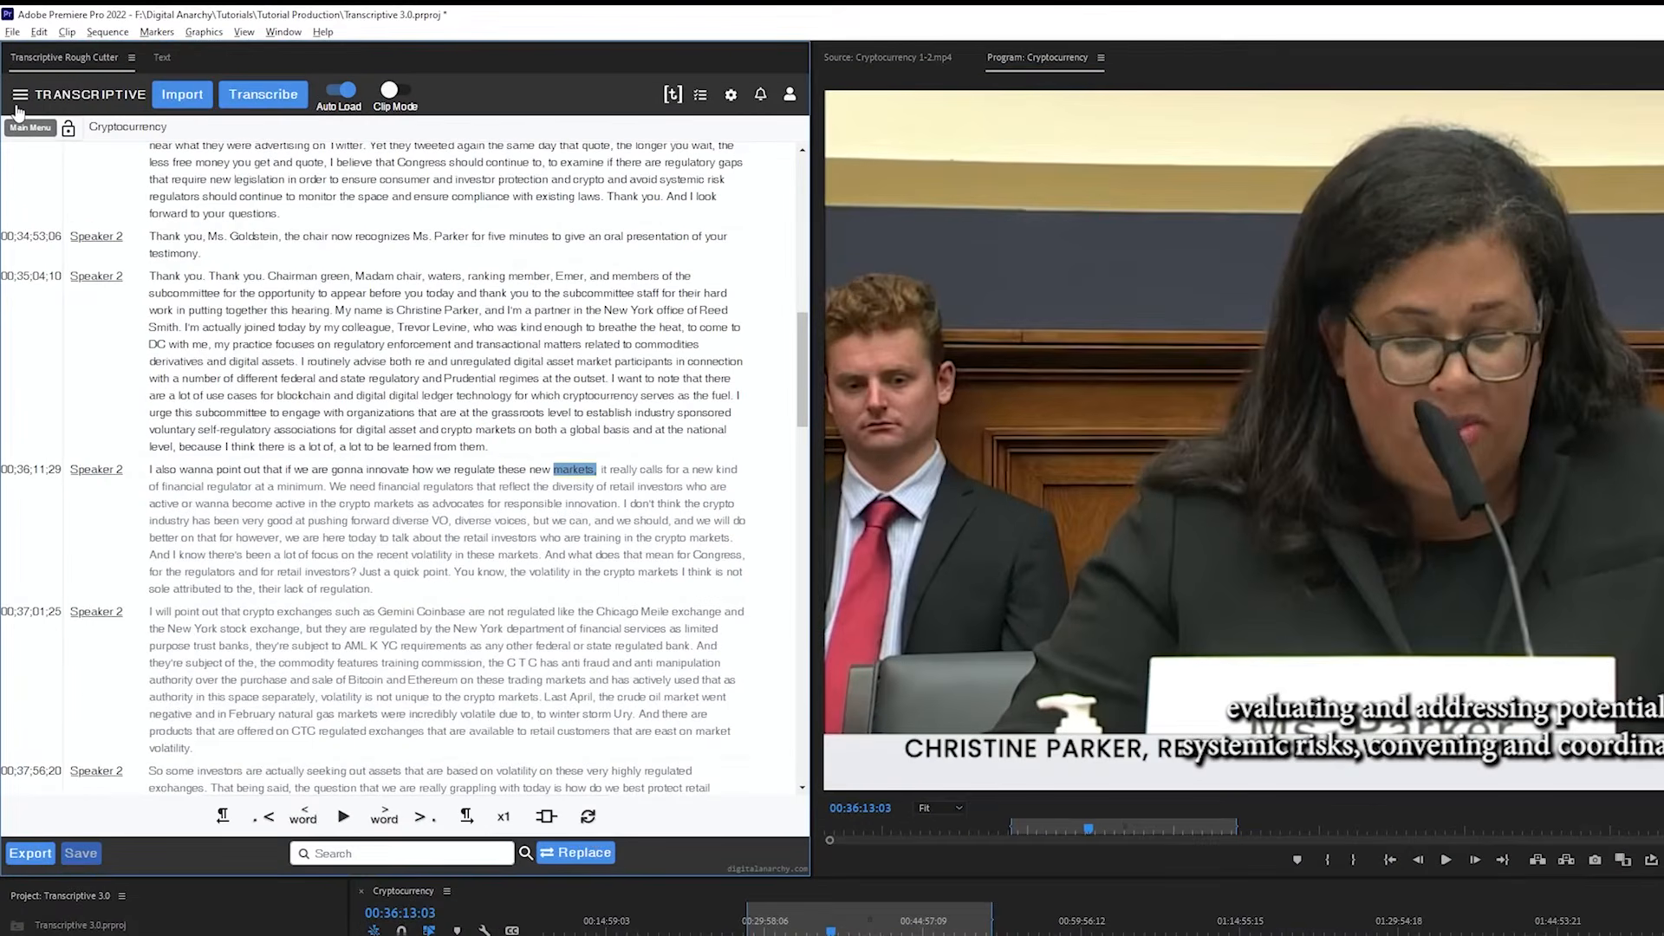
# Import Cryptocurrency.srt into Transcriptive as an Adobe transcript for the Cryptocurrency sequence
pyautogui.click(19, 101)
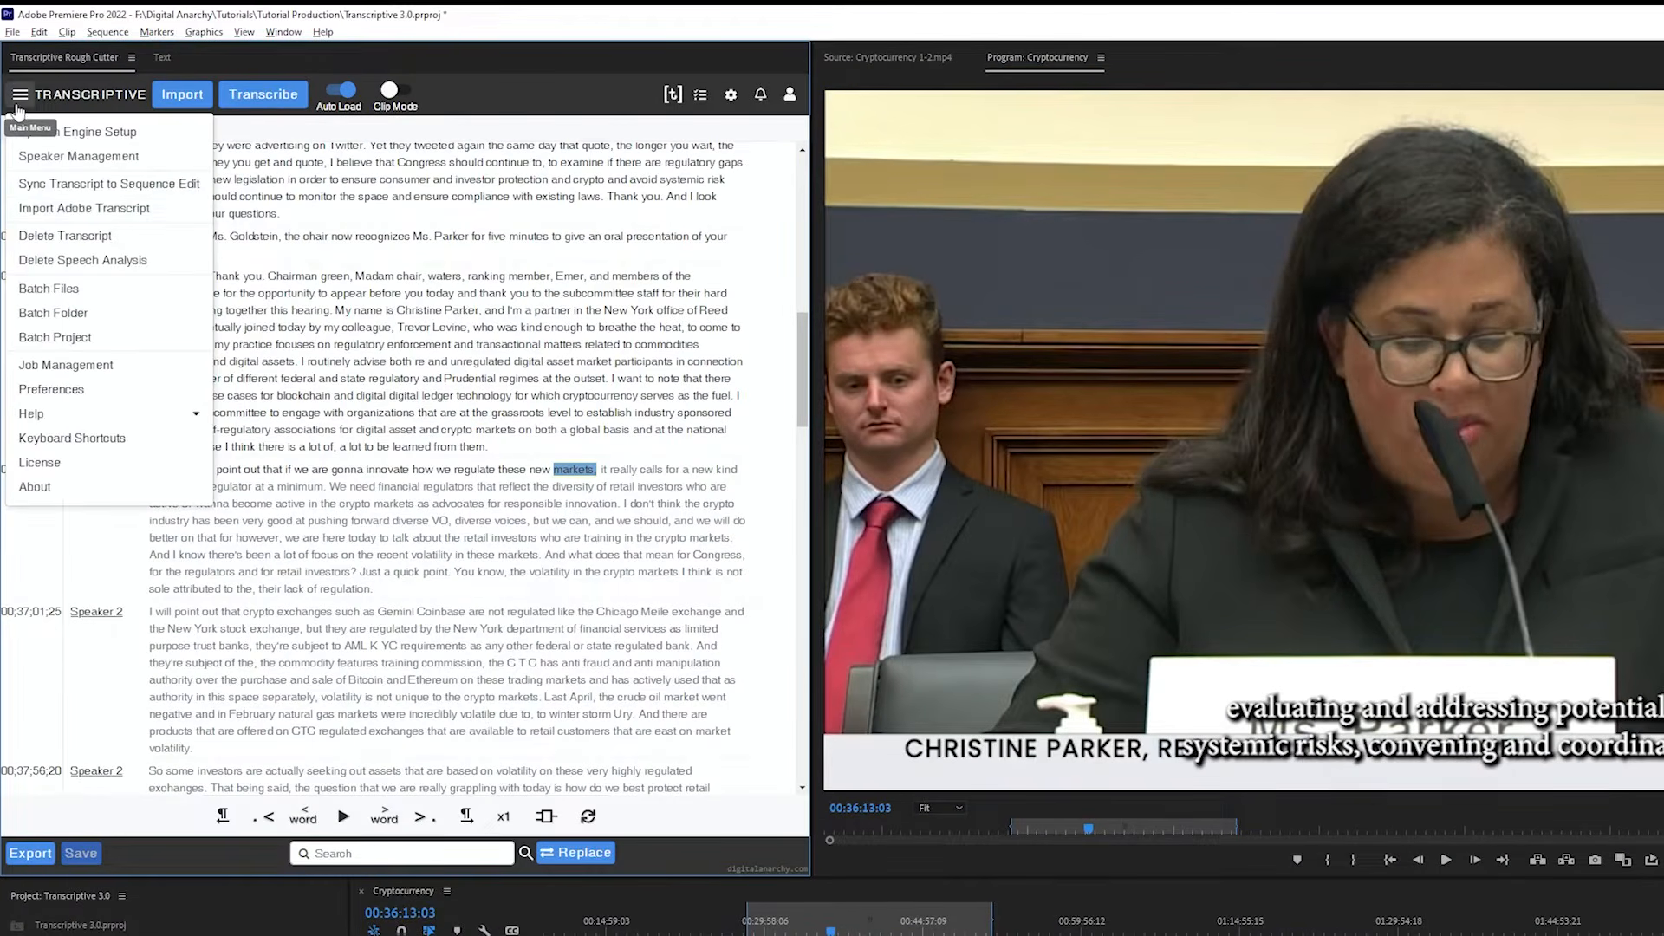
pyautogui.click(83, 208)
pyautogui.click(546, 179)
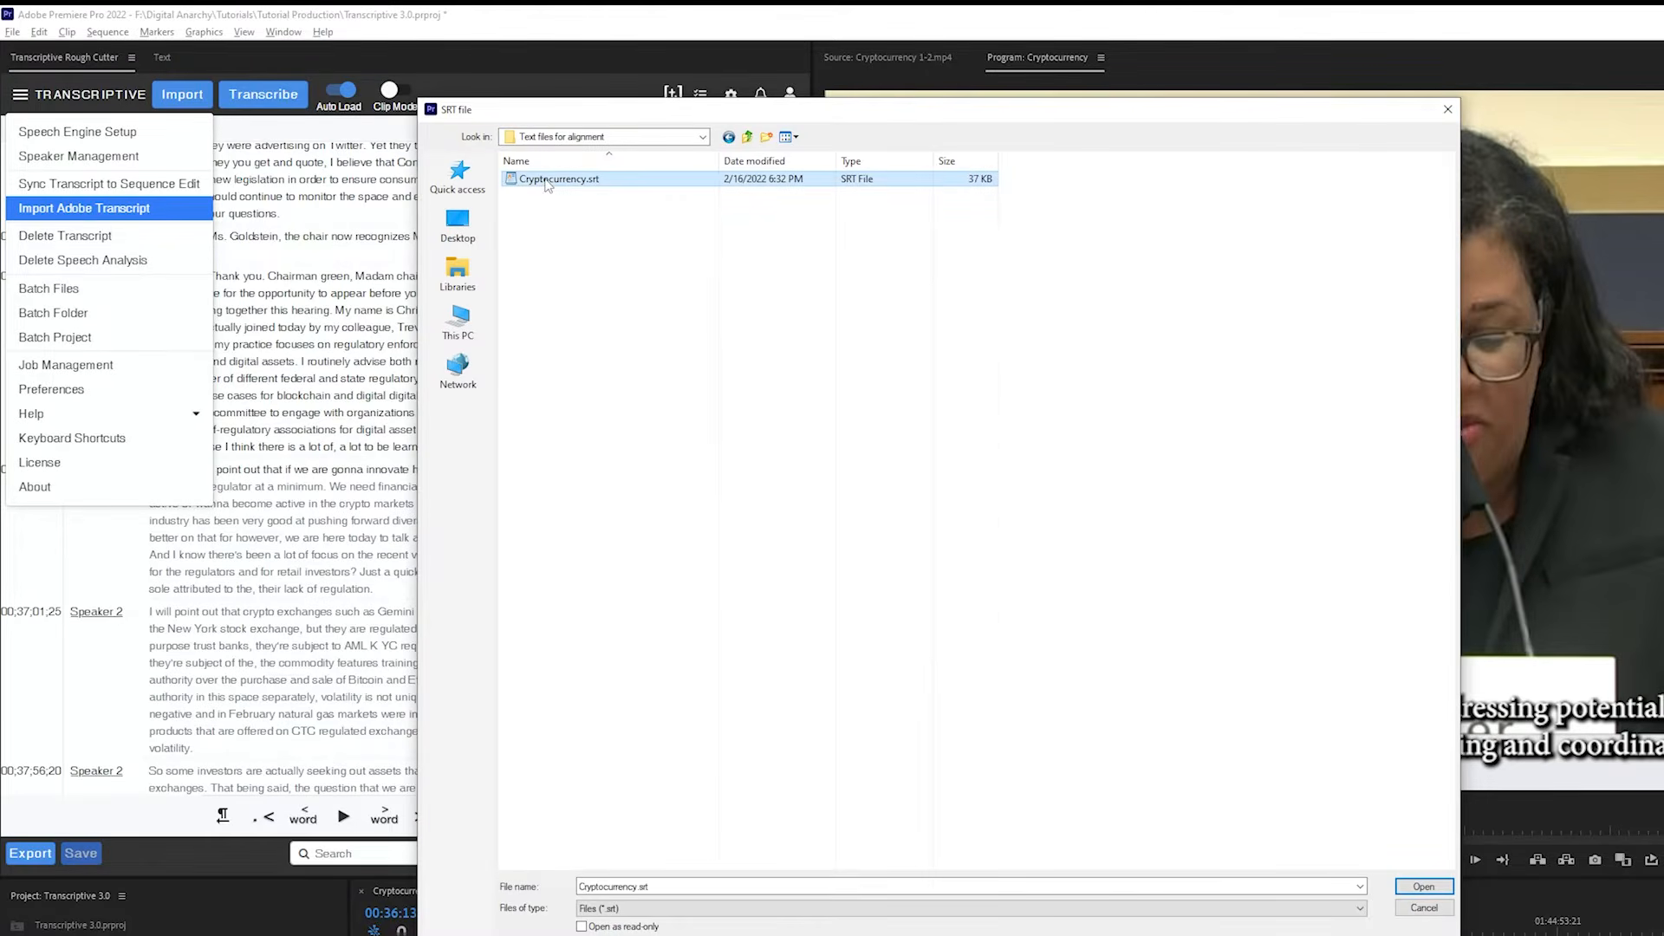
pyautogui.click(1422, 885)
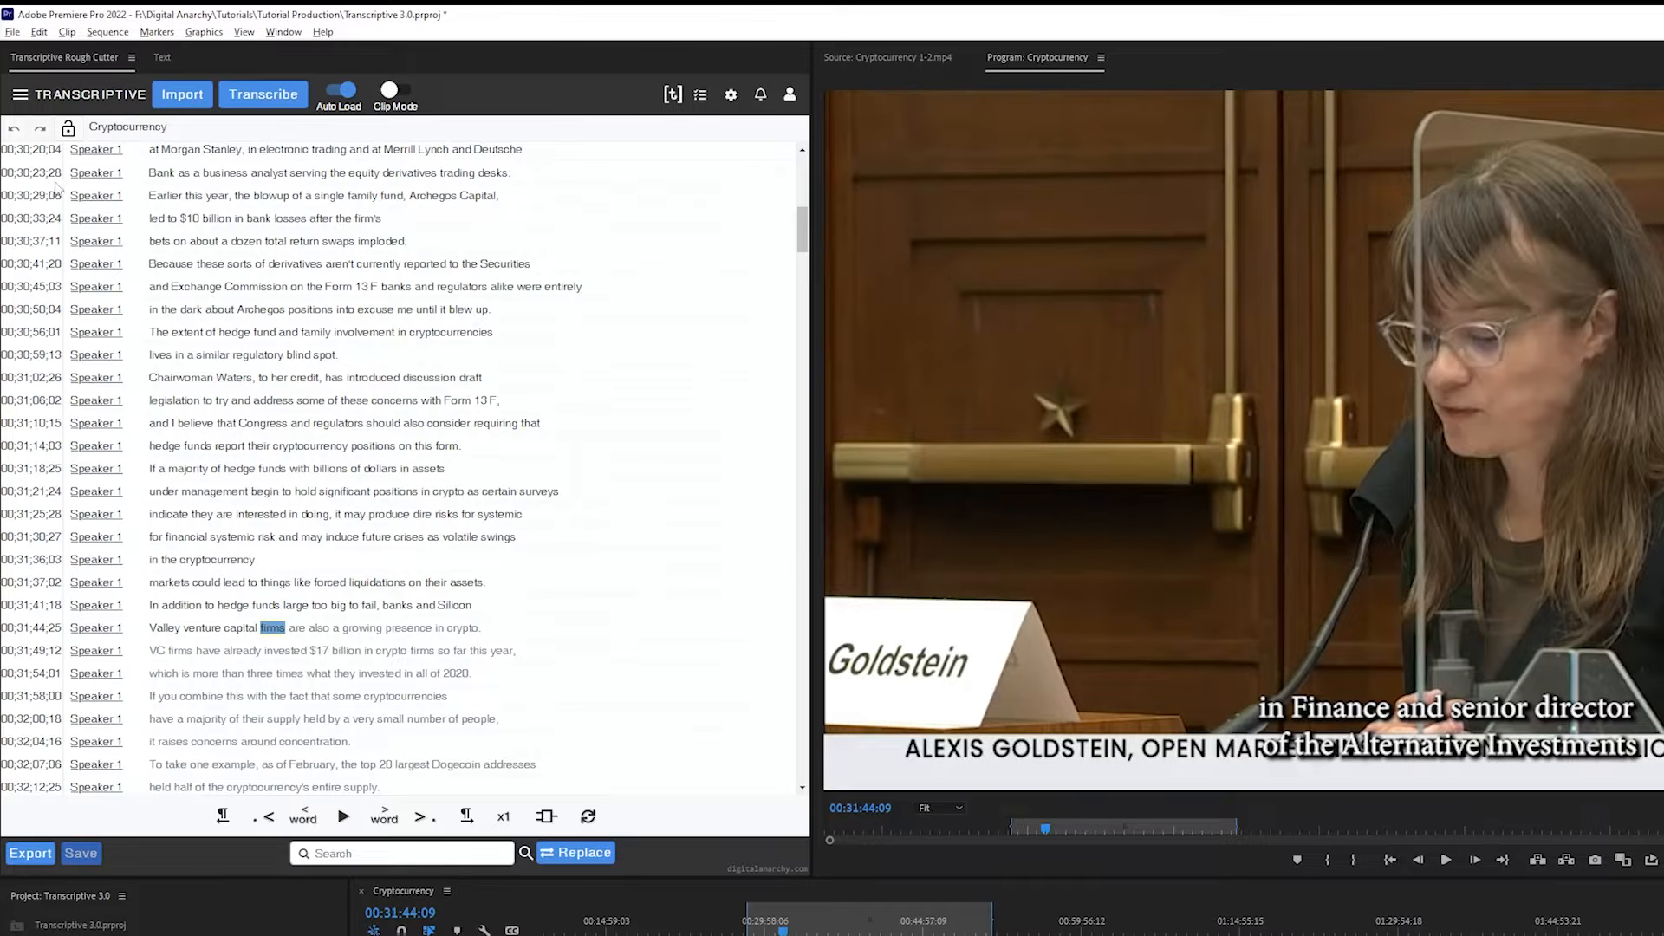
pyautogui.click(22, 100)
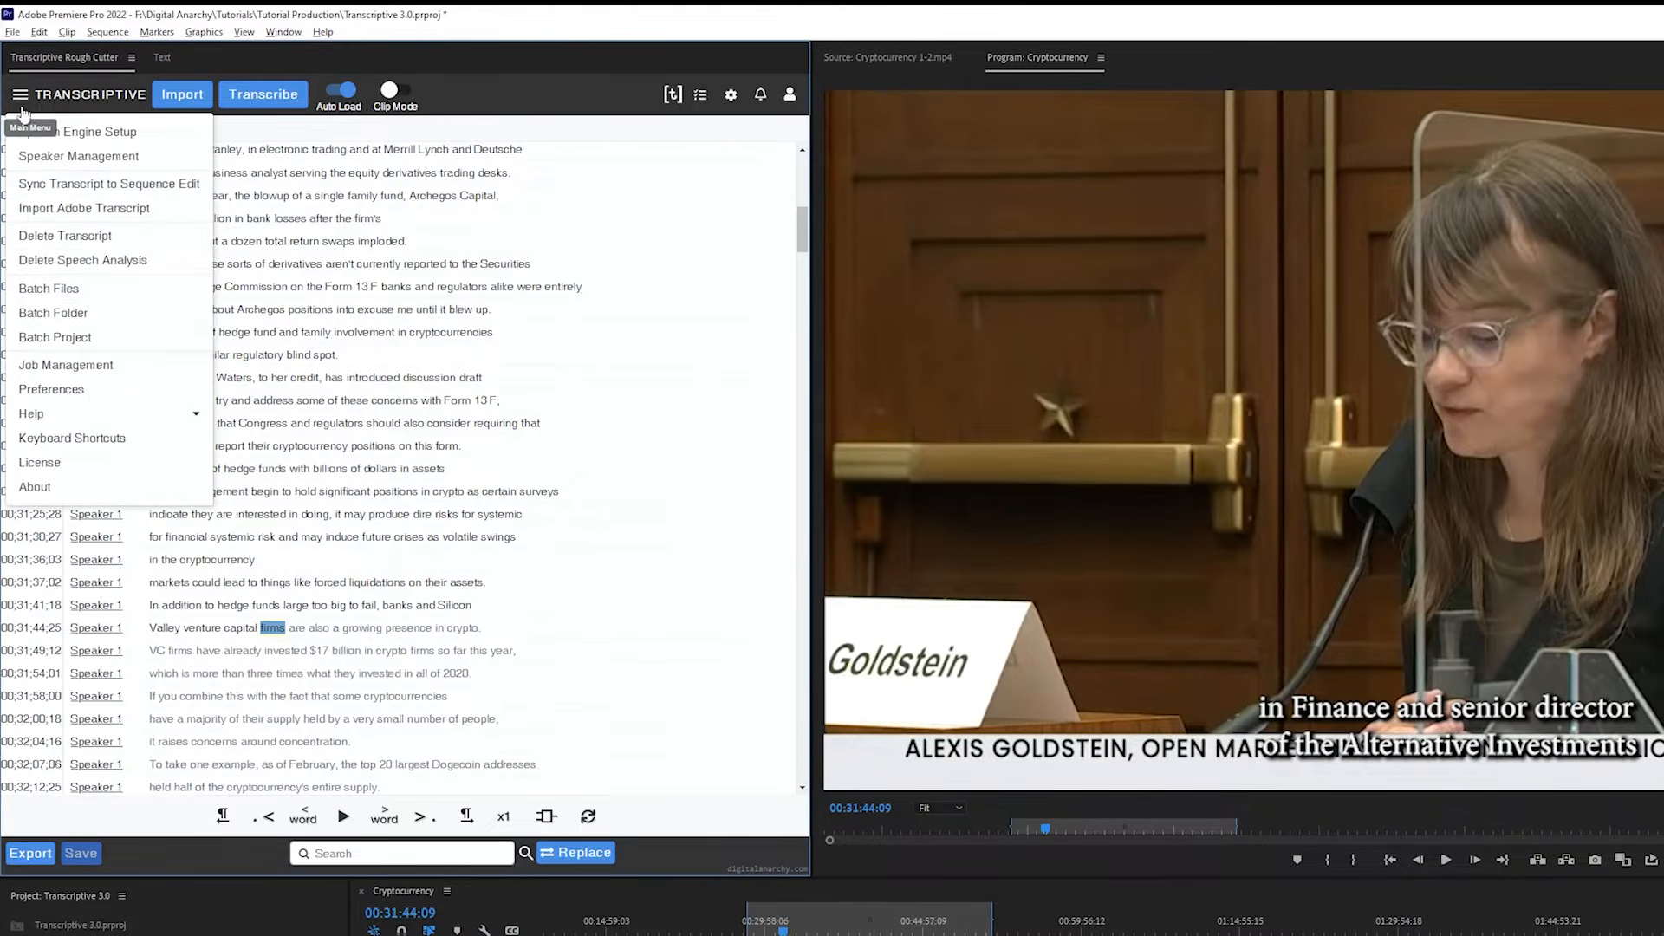
pyautogui.click(47, 290)
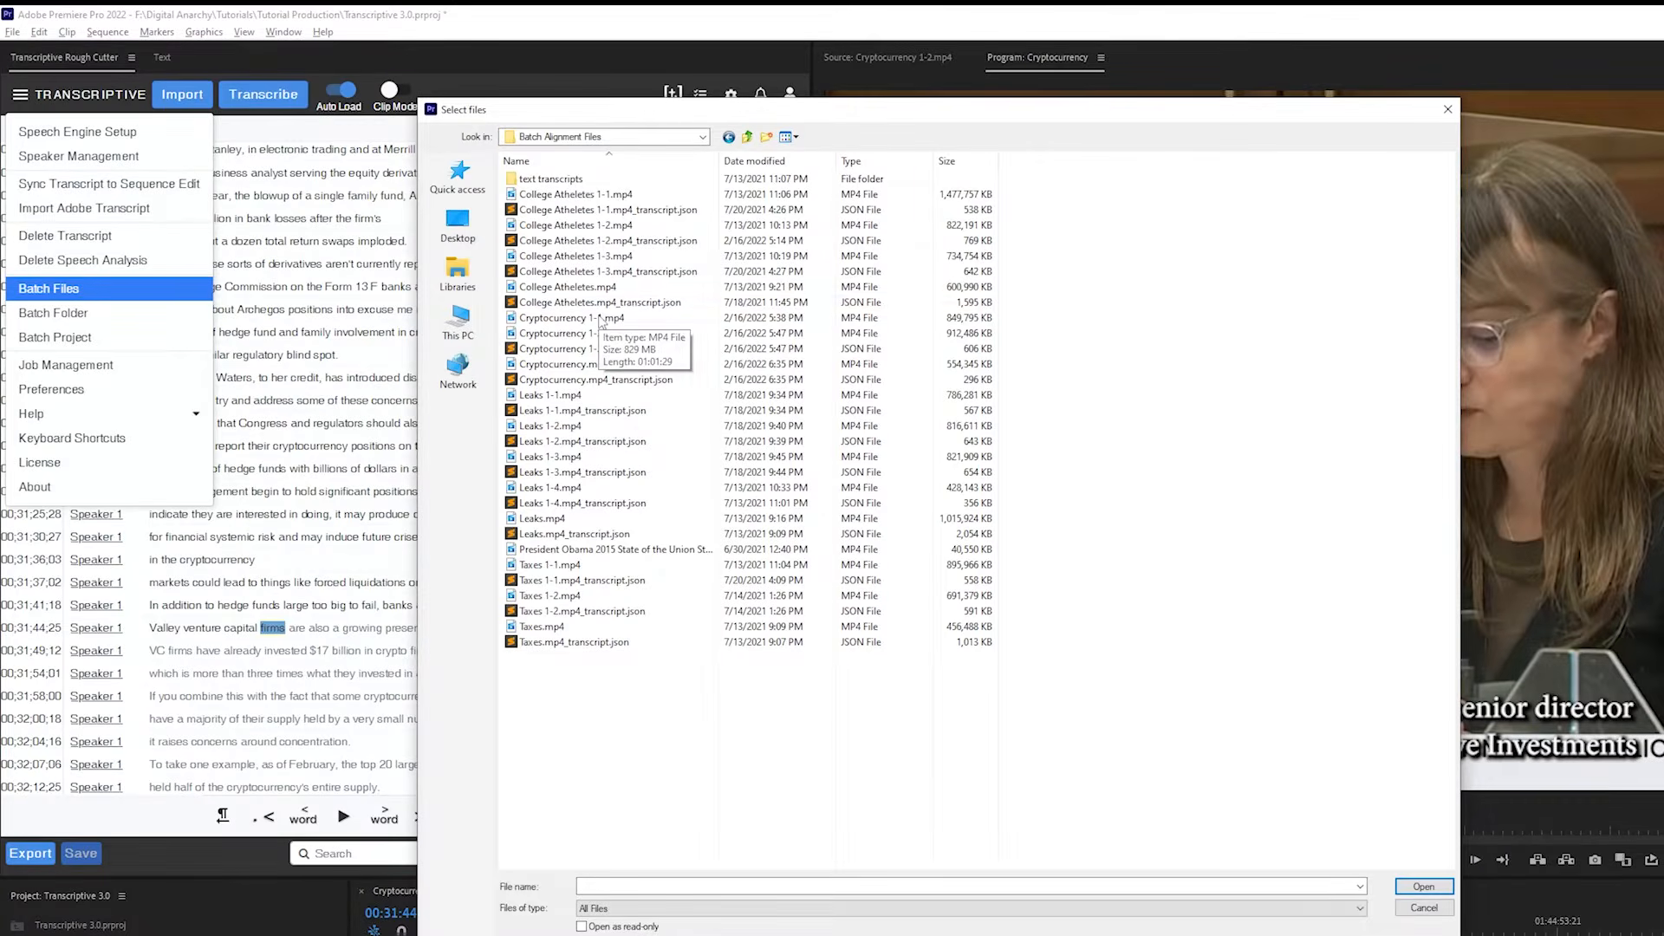
pyautogui.click(546, 225)
pyautogui.keyDown('ctrl'); pyautogui.click(546, 194); pyautogui.keyUp('ctrl')
pyautogui.keyDown('ctrl'); pyautogui.click(557, 257); pyautogui.keyUp('ctrl')
pyautogui.keyDown('ctrl'); pyautogui.click(559, 302); pyautogui.keyUp('ctrl')
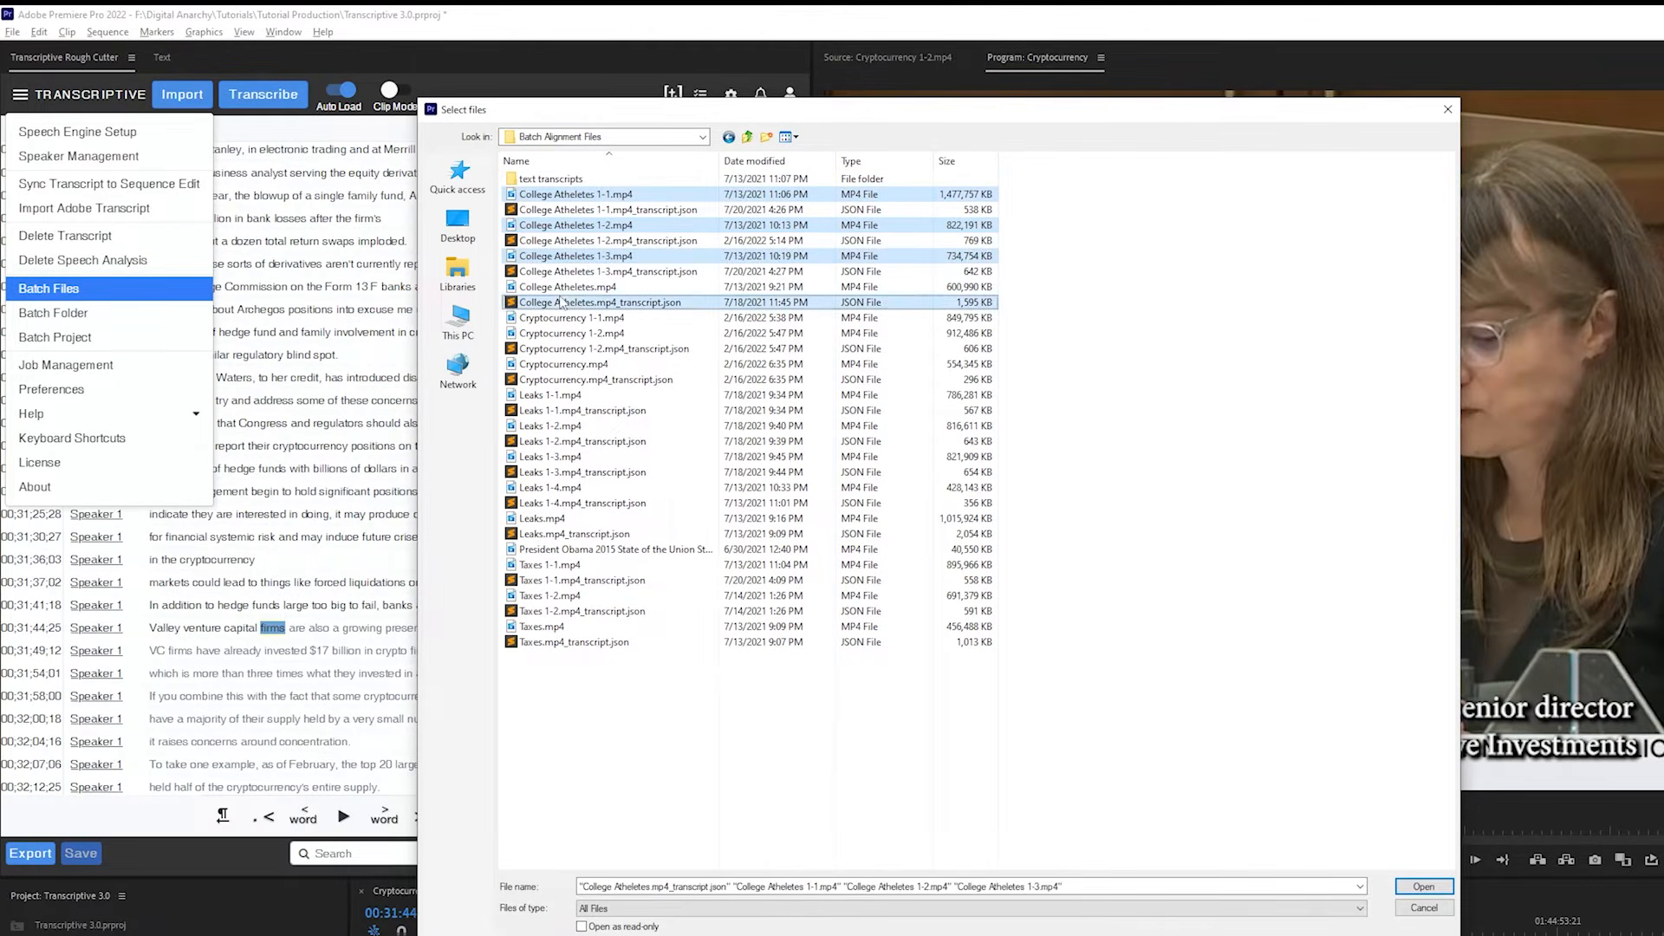
pyautogui.keyDown('ctrl'); pyautogui.click(561, 286); pyautogui.keyUp('ctrl')
pyautogui.keyDown('ctrl'); pyautogui.click(562, 302); pyautogui.keyUp('ctrl')
pyautogui.click(1410, 910)
pyautogui.click(20, 94)
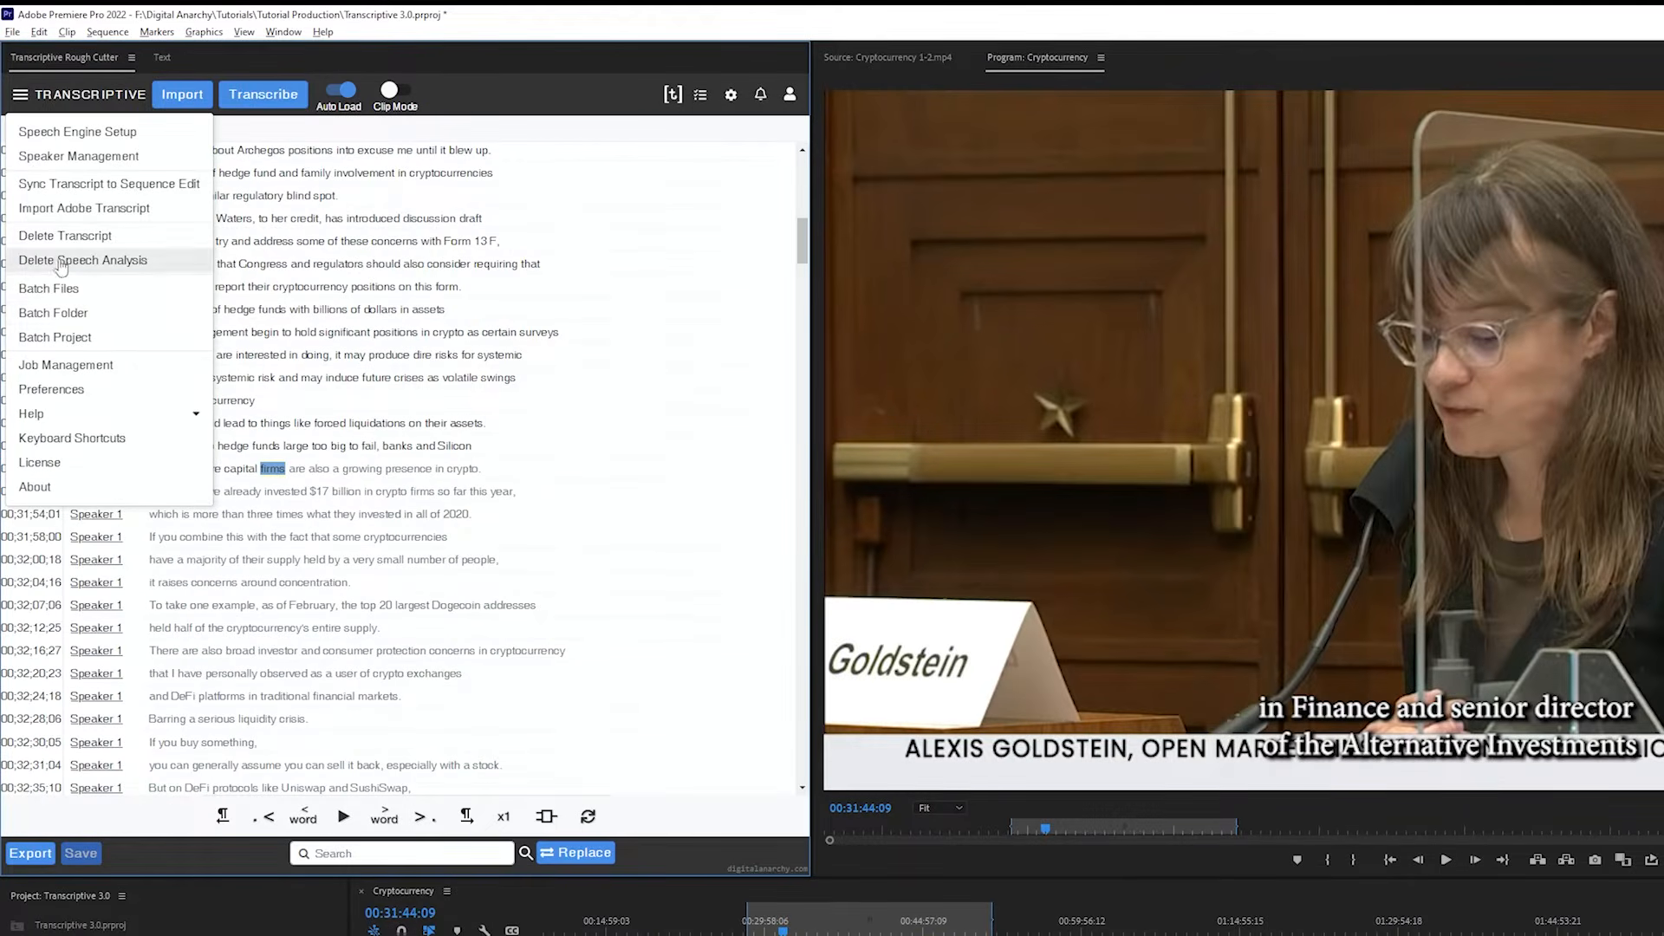
pyautogui.click(73, 316)
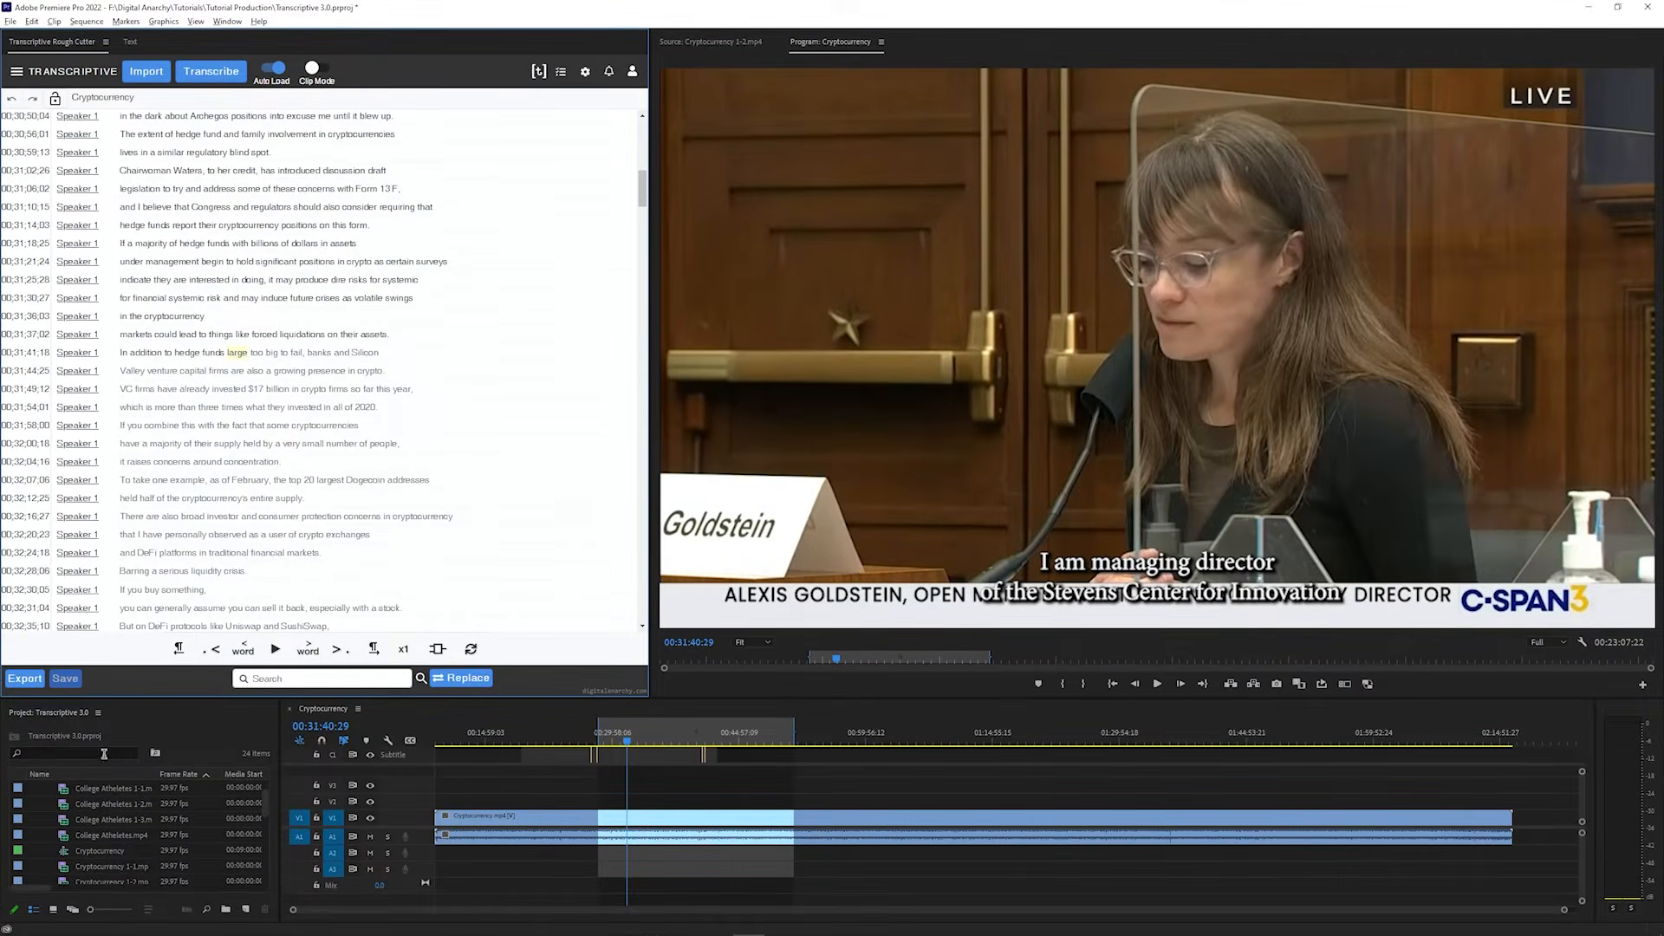
# Batch transcribe the project clips College Atheletes 1-1, 1-2 and 1-3 with Transcriptive AI in English, including a maximum of 2 speakers
pyautogui.click(92, 792)
pyautogui.keyDown('ctrl'); pyautogui.click(99, 799); pyautogui.keyUp('ctrl')
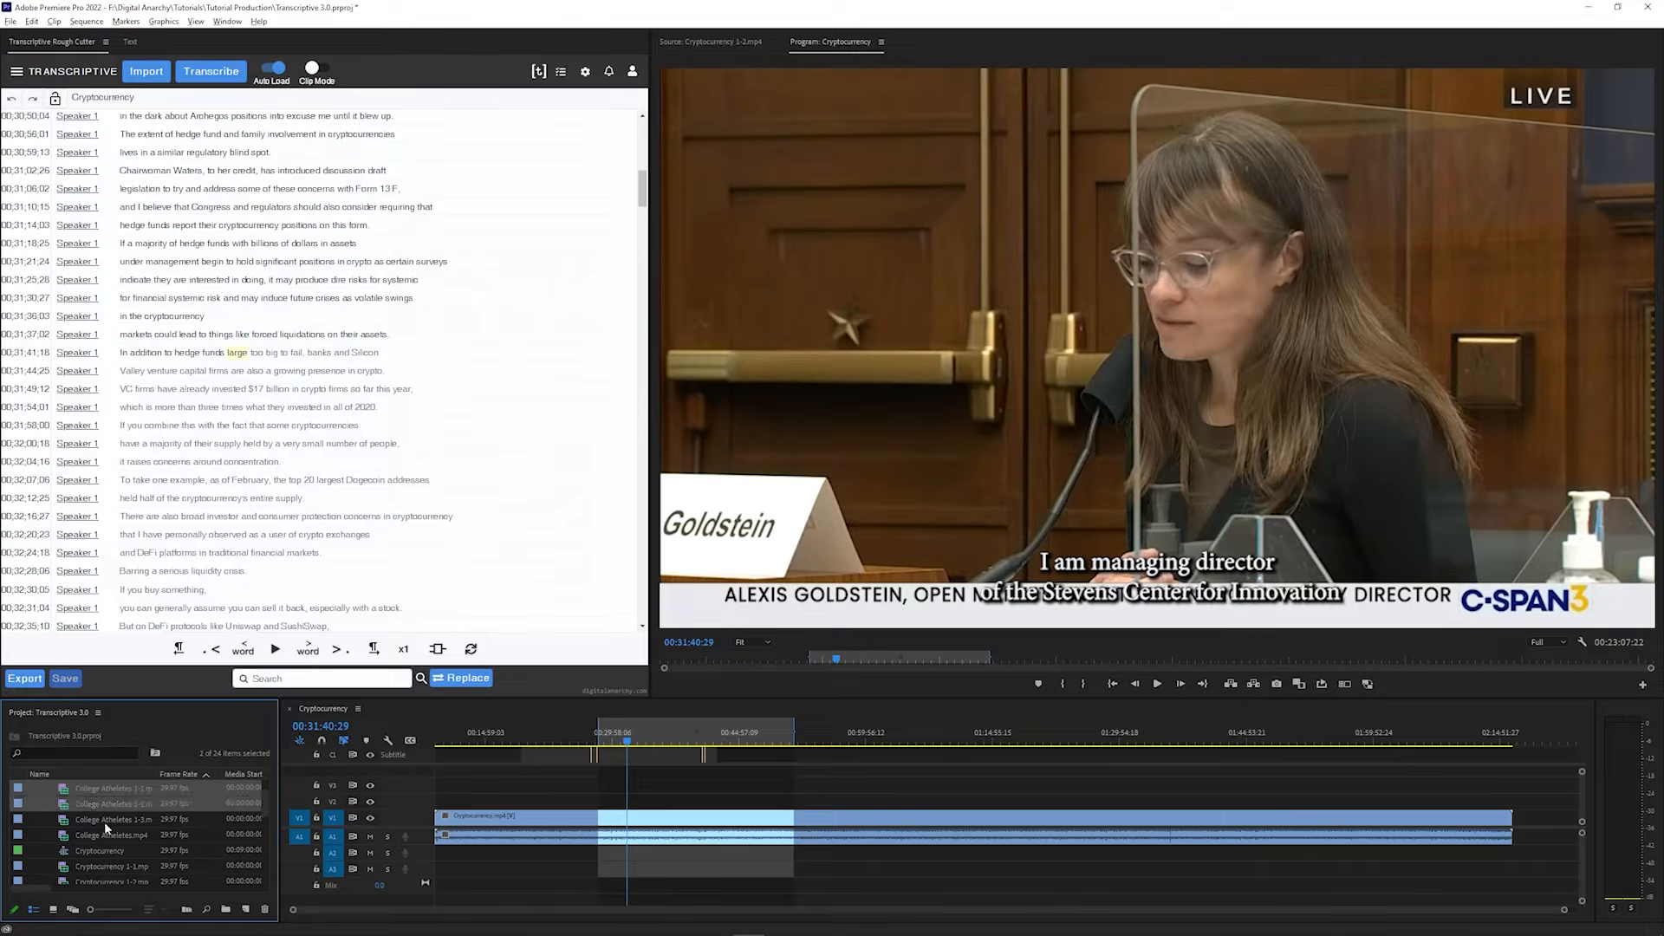
pyautogui.keyDown('ctrl'); pyautogui.click(104, 821); pyautogui.keyUp('ctrl')
pyautogui.click(16, 71)
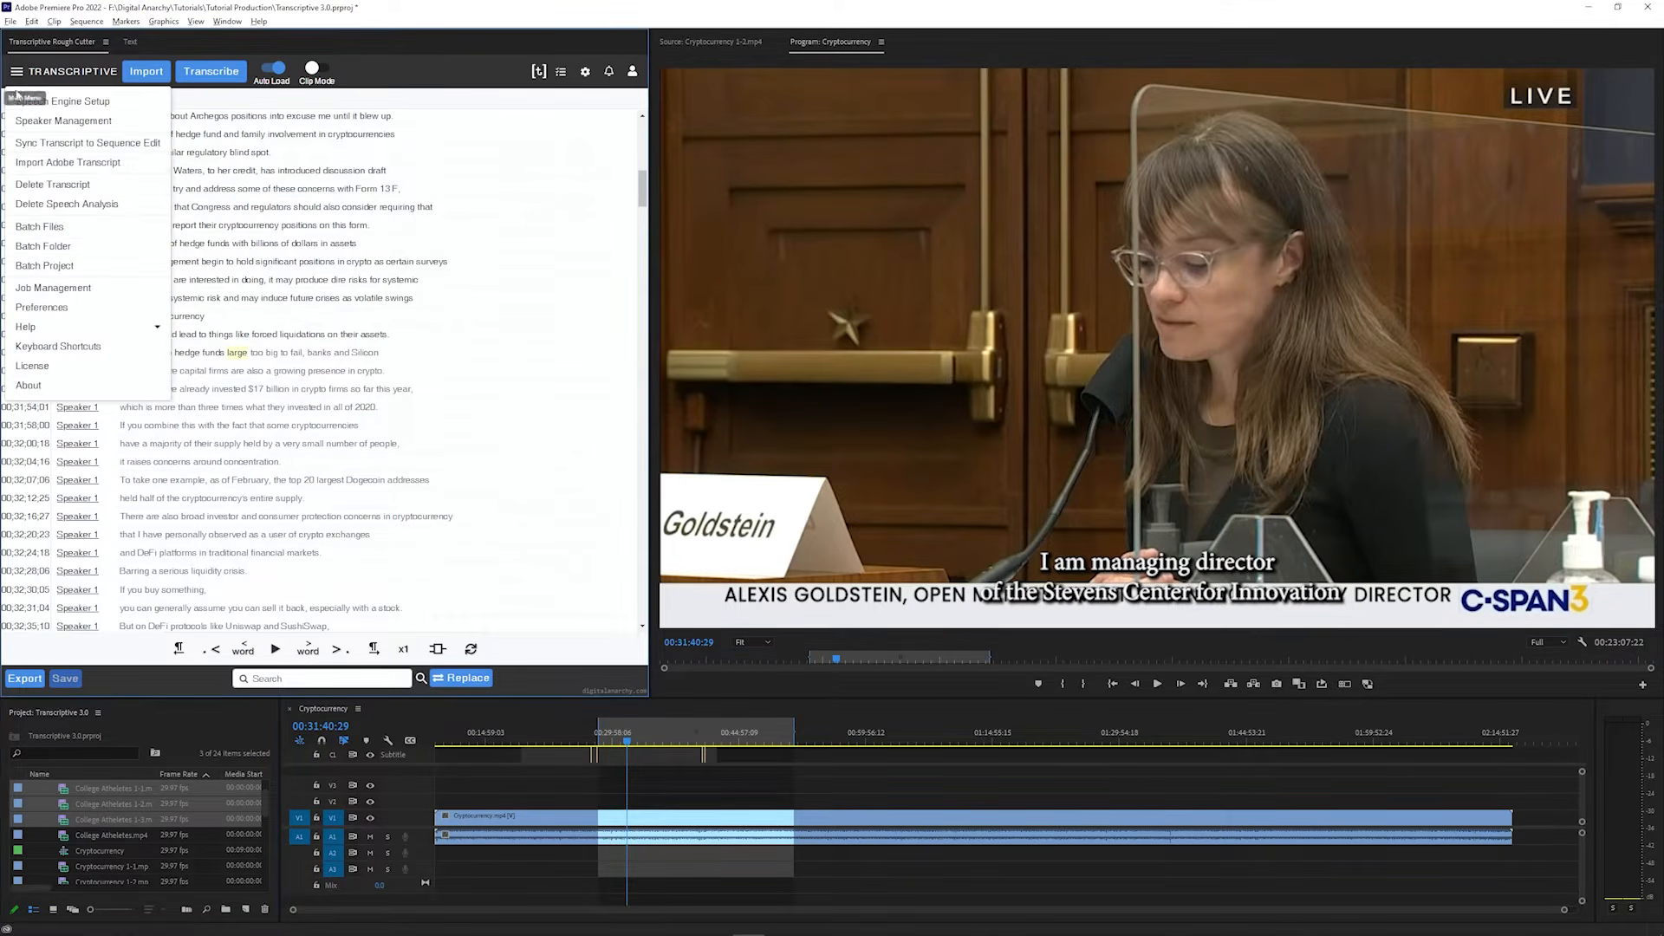
pyautogui.click(68, 276)
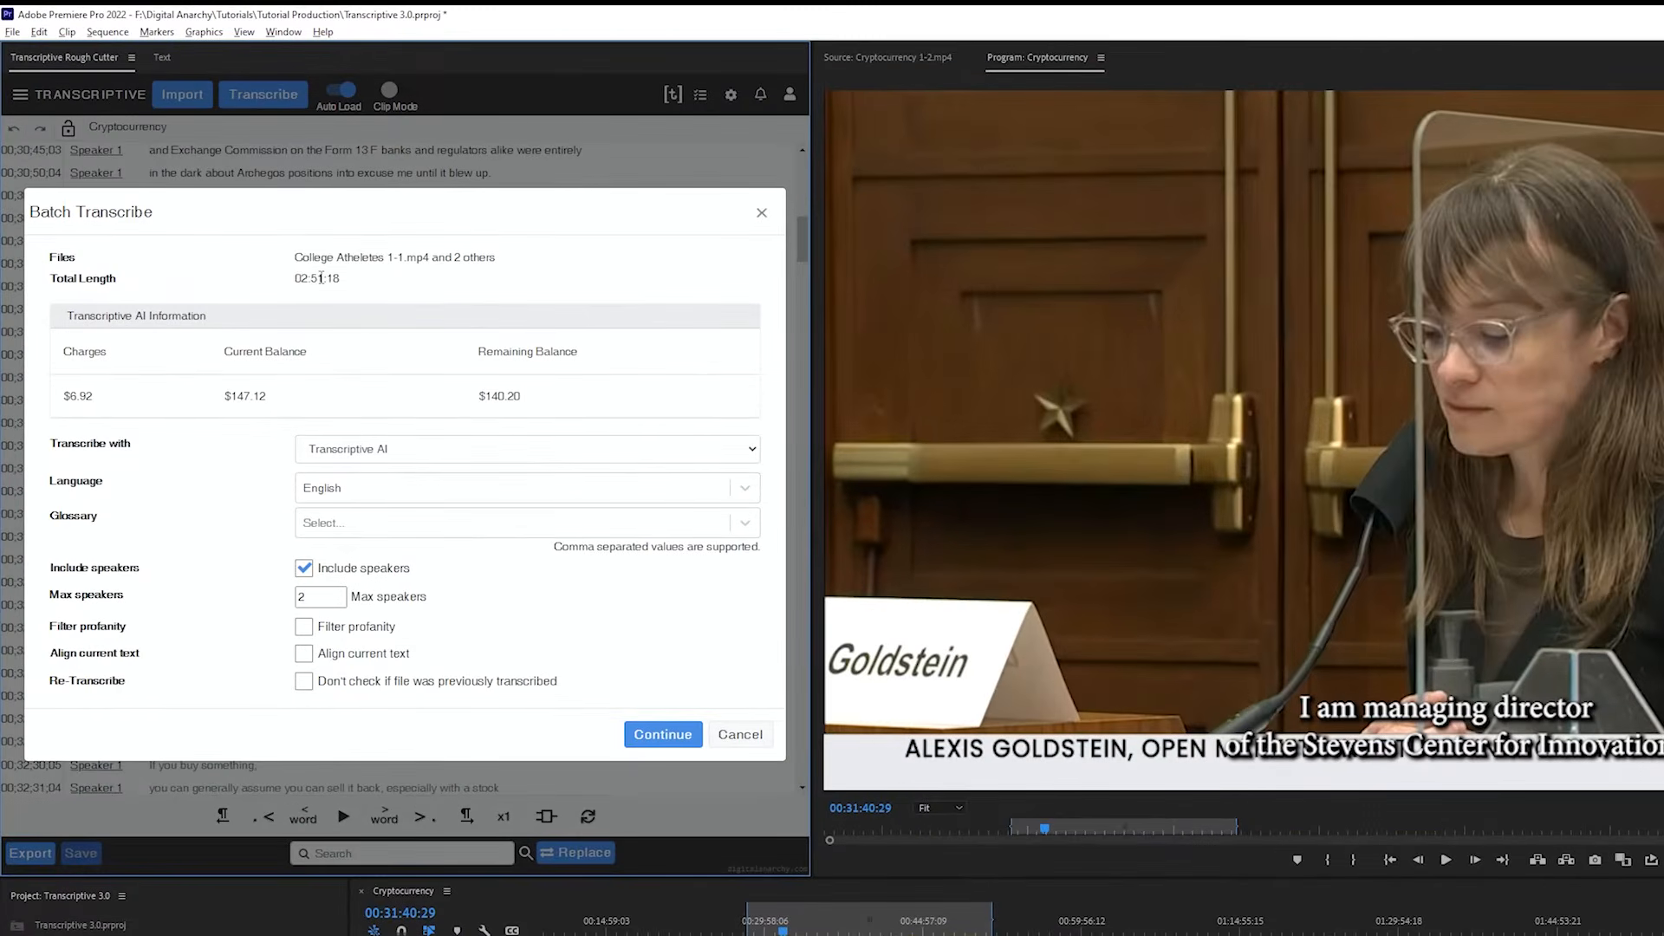
pyautogui.doubleClick(321, 278)
pyautogui.moveTo(94, 396); pyautogui.dragTo(63, 396)
pyautogui.click(663, 735)
# Enable Clip Mode, load the Cryptocurrency 1-2.mp4 clip, and search its transcript for "economy"
pyautogui.click(390, 90)
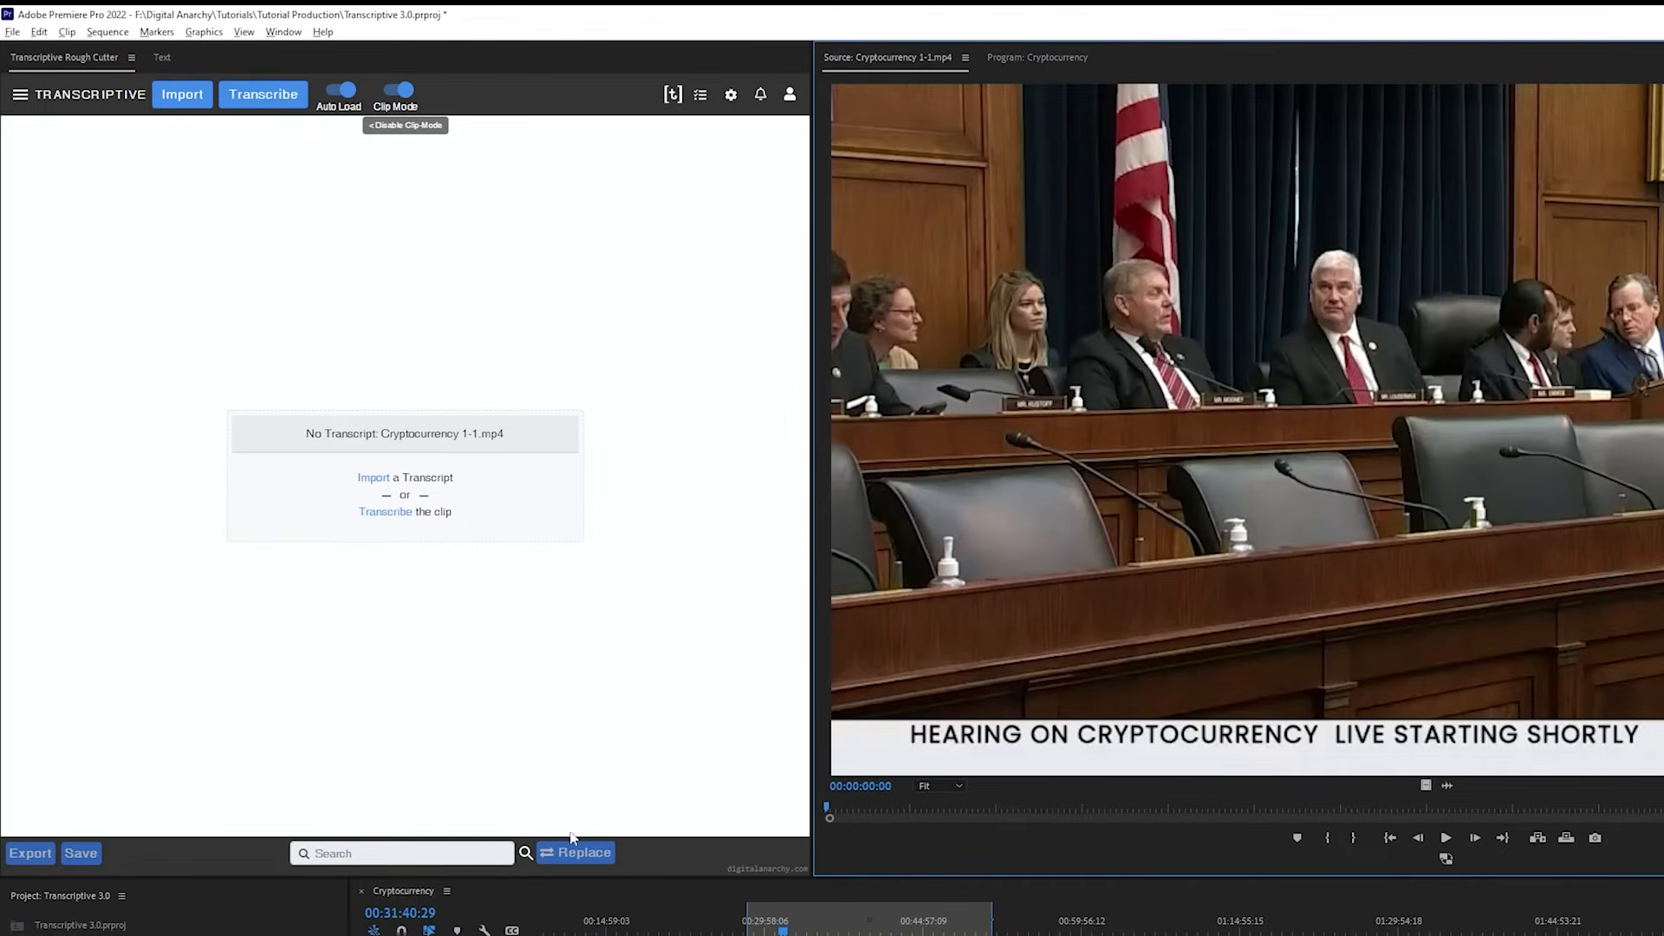
pyautogui.doubleClick(174, 935)
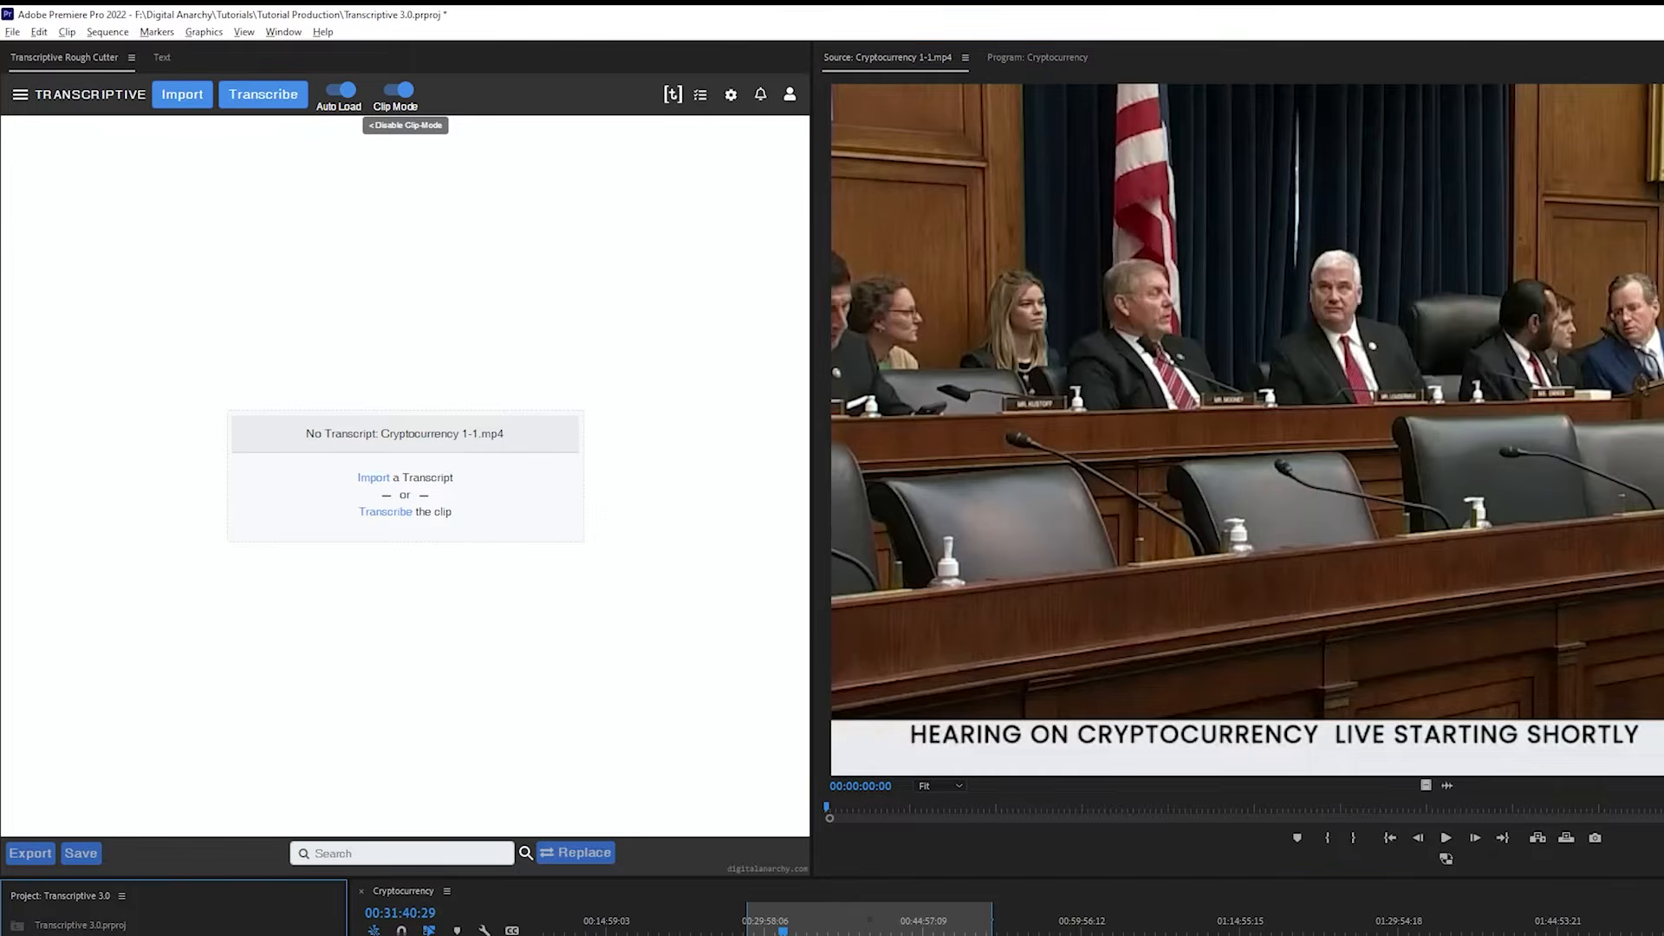
pyautogui.click(402, 856)
pyautogui.write('economy')
pyautogui.click(525, 853)
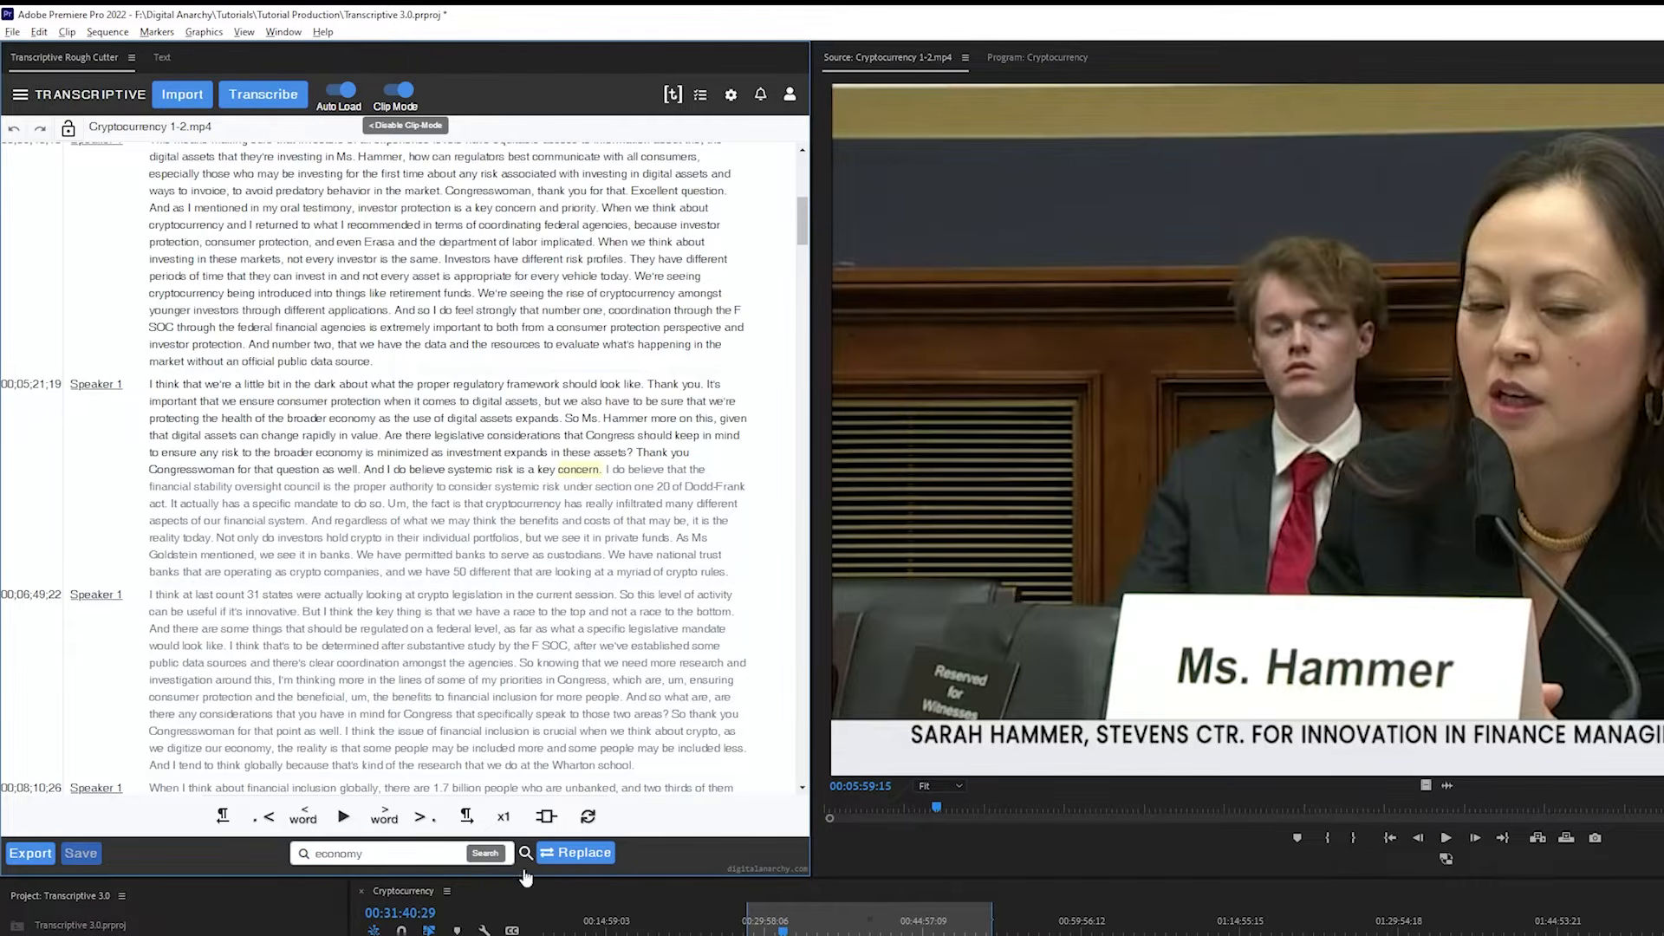
# Step through the "economy" matches to the fifth one and play the clip briefly from there
pyautogui.click(515, 855)
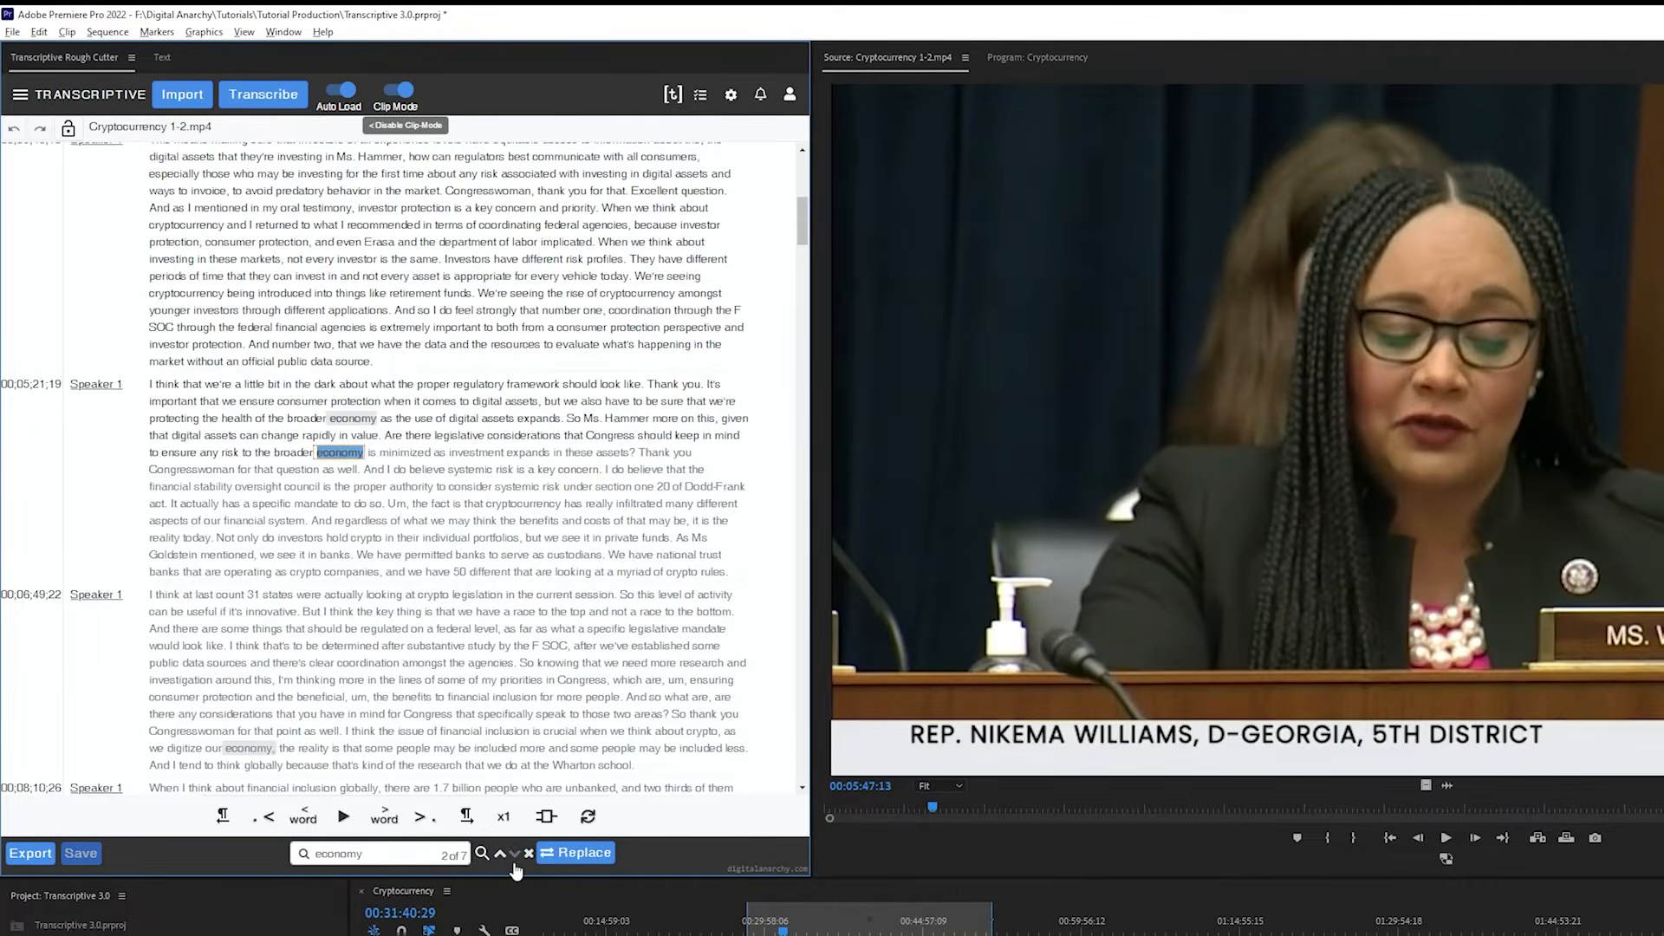
pyautogui.click(515, 855)
pyautogui.click(515, 855)
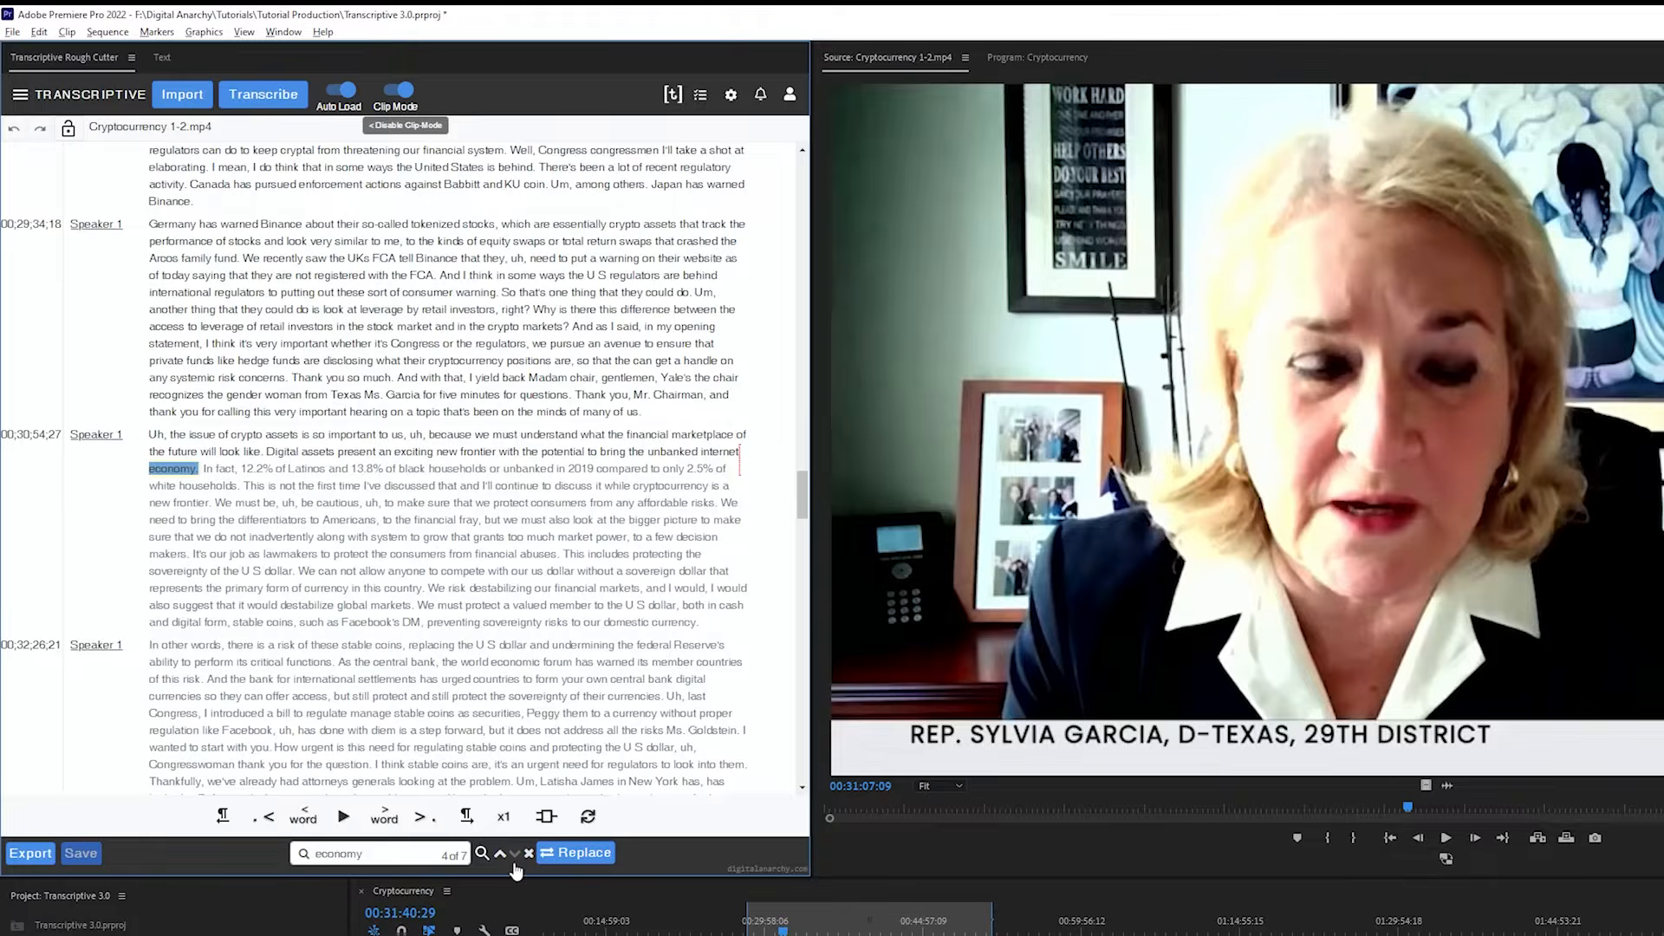
pyautogui.click(515, 855)
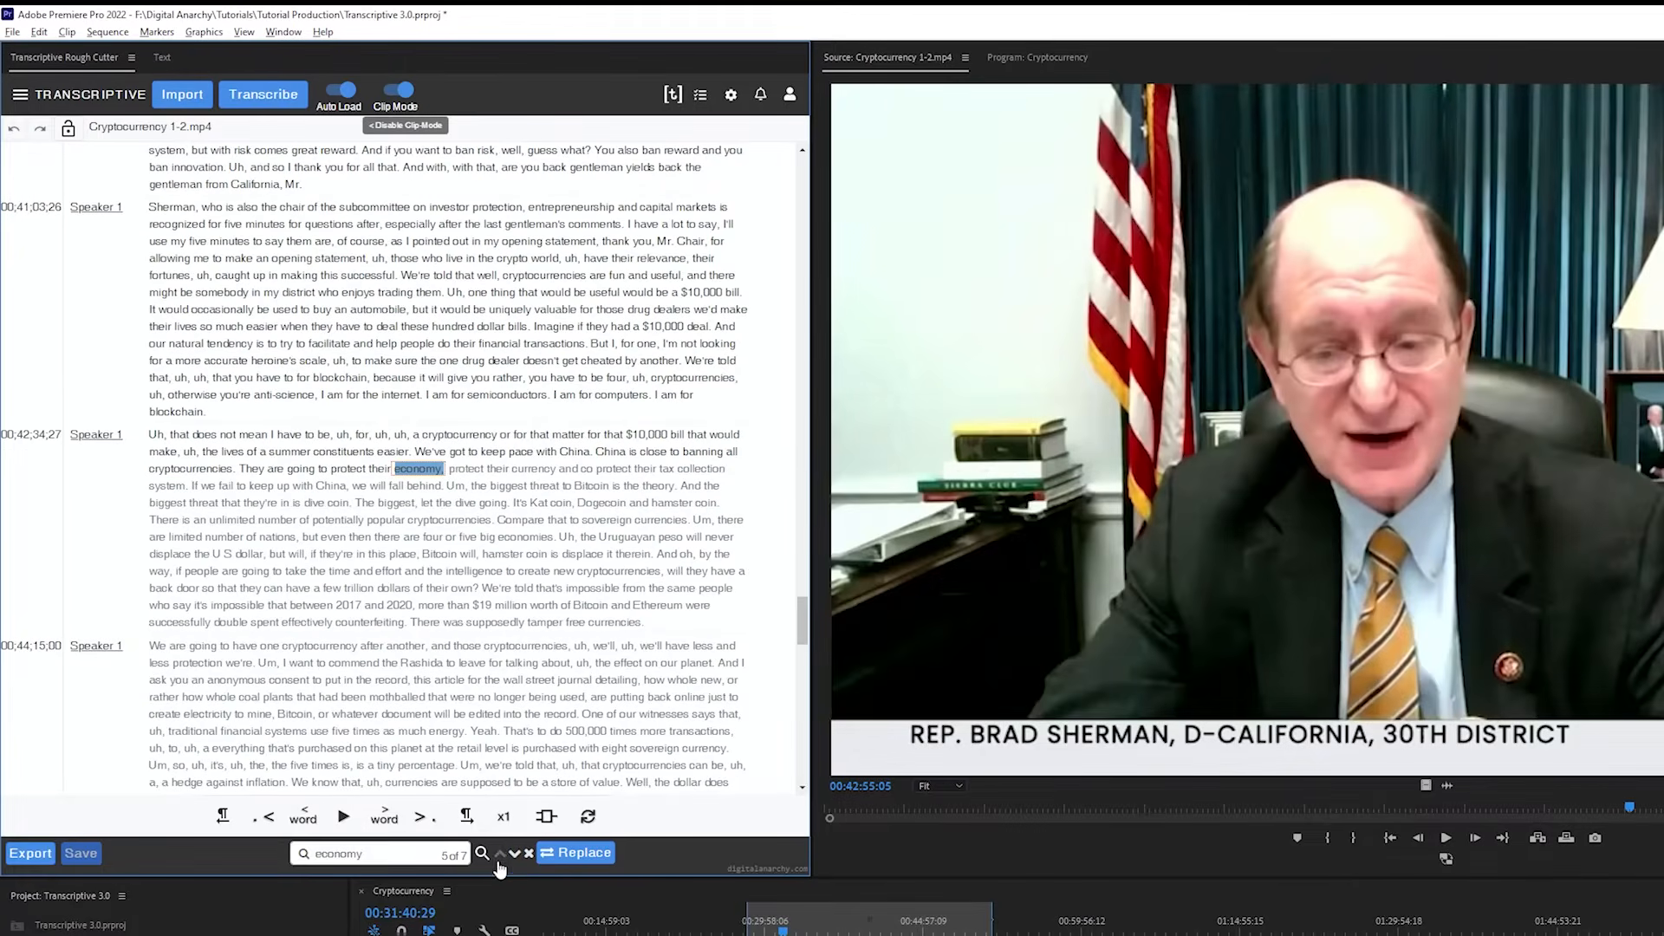
pyautogui.click(344, 819)
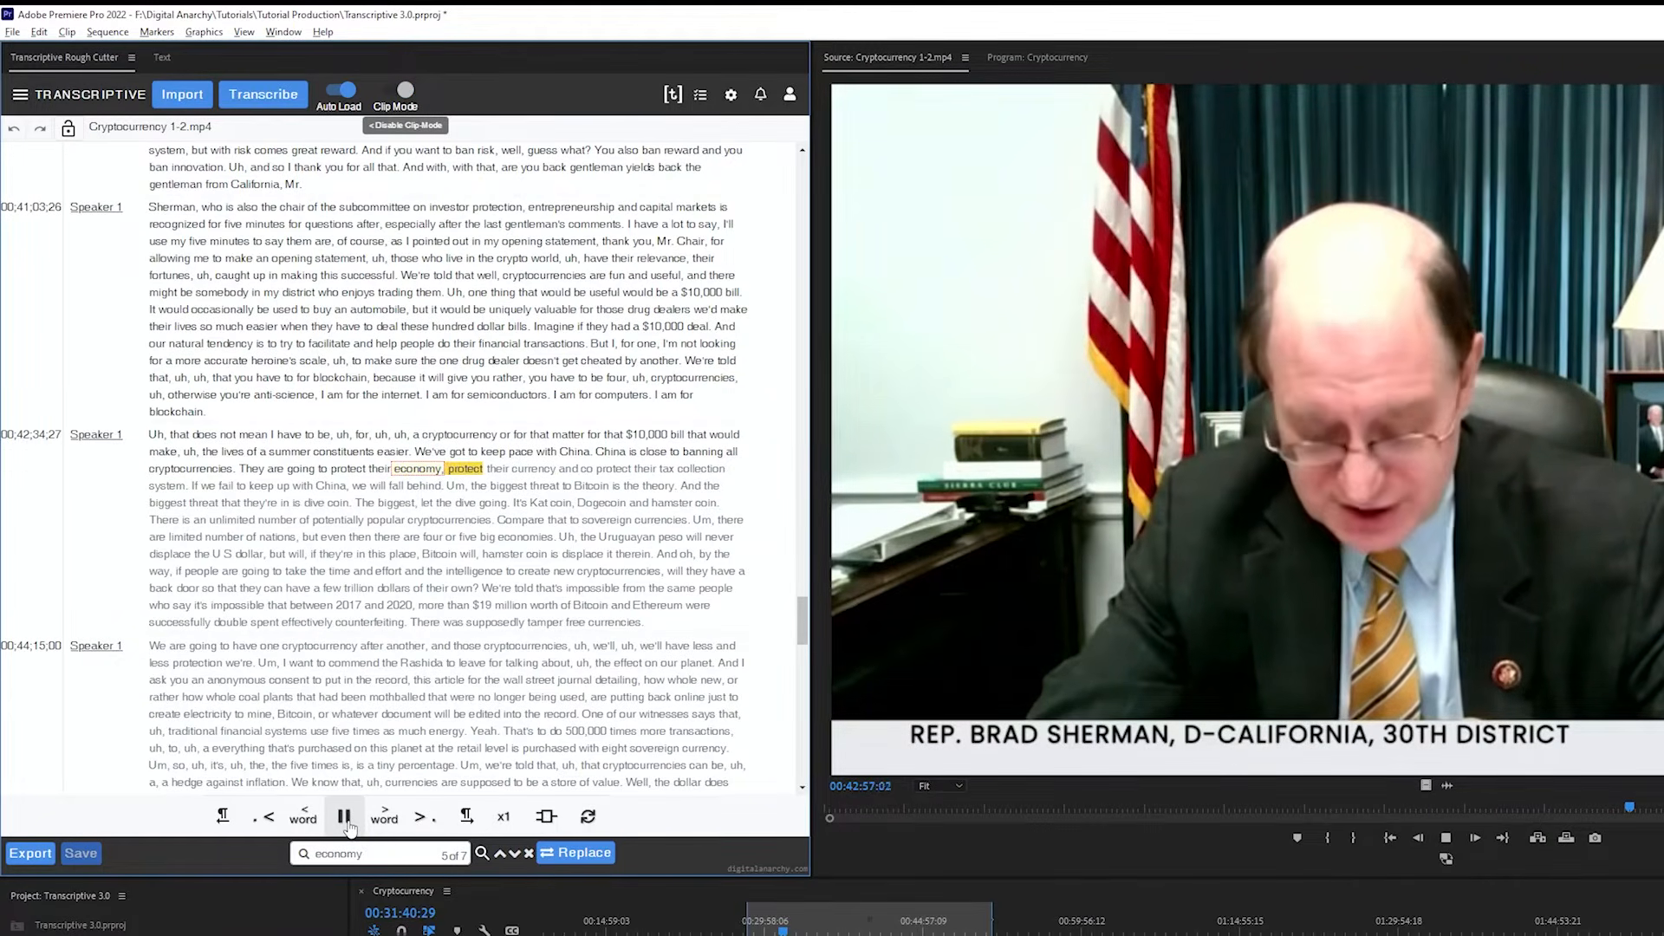
pyautogui.click(348, 826)
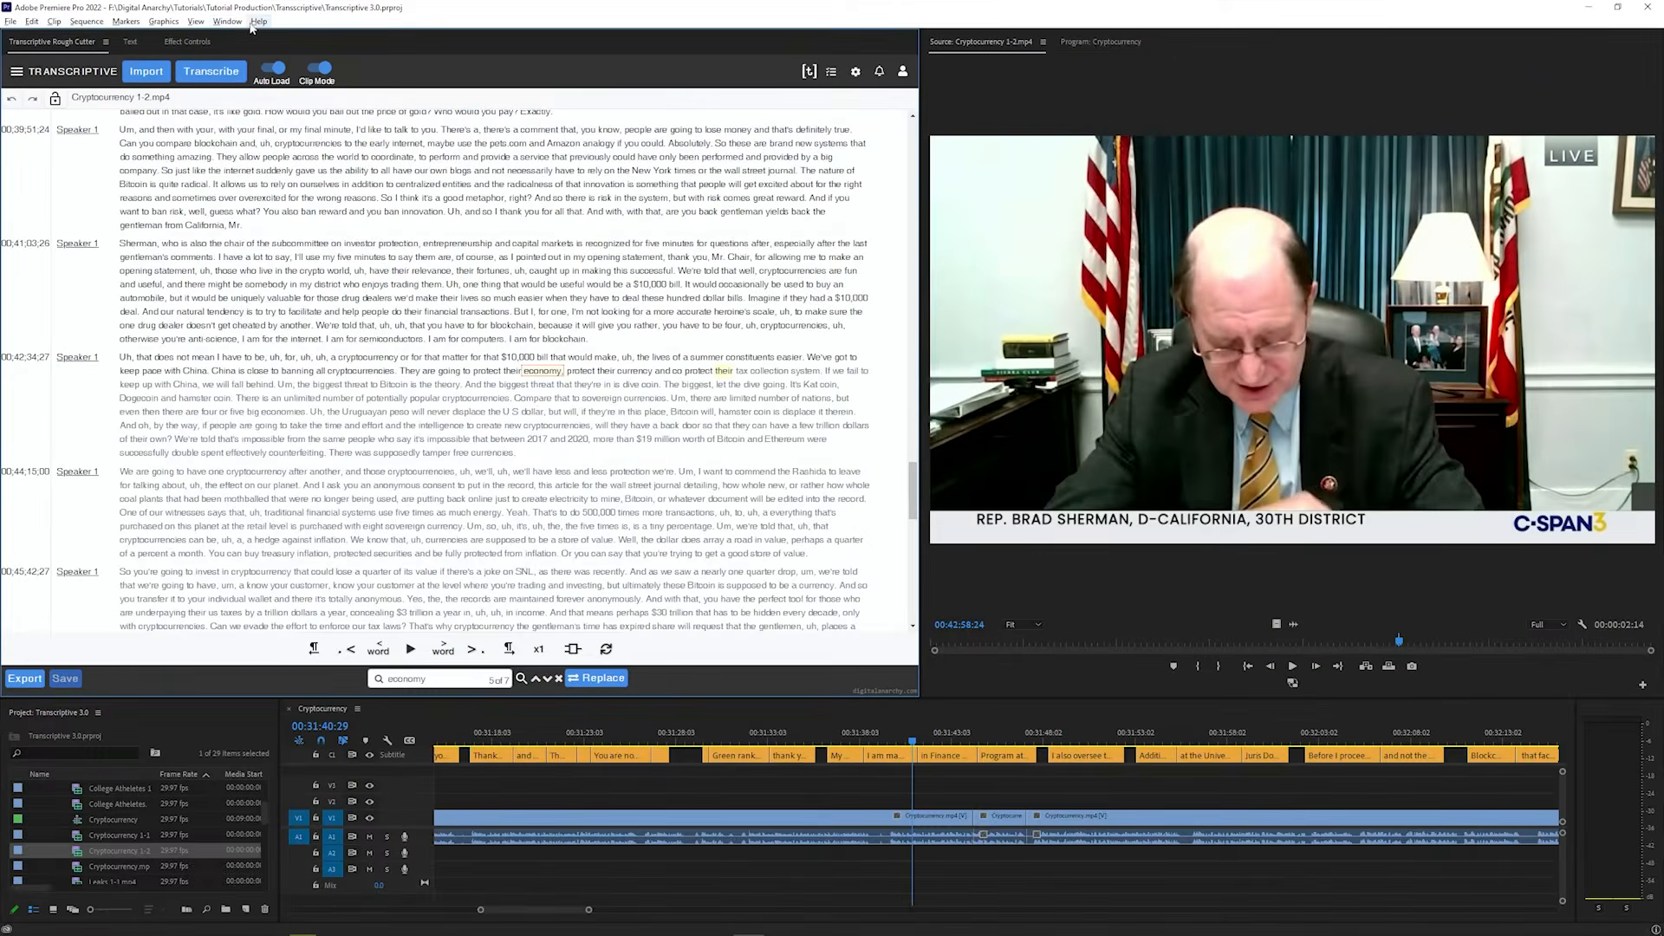
# Open the PowerSearch extension and arrange its panel between the transcript and the source monitor
pyautogui.click(284, 32)
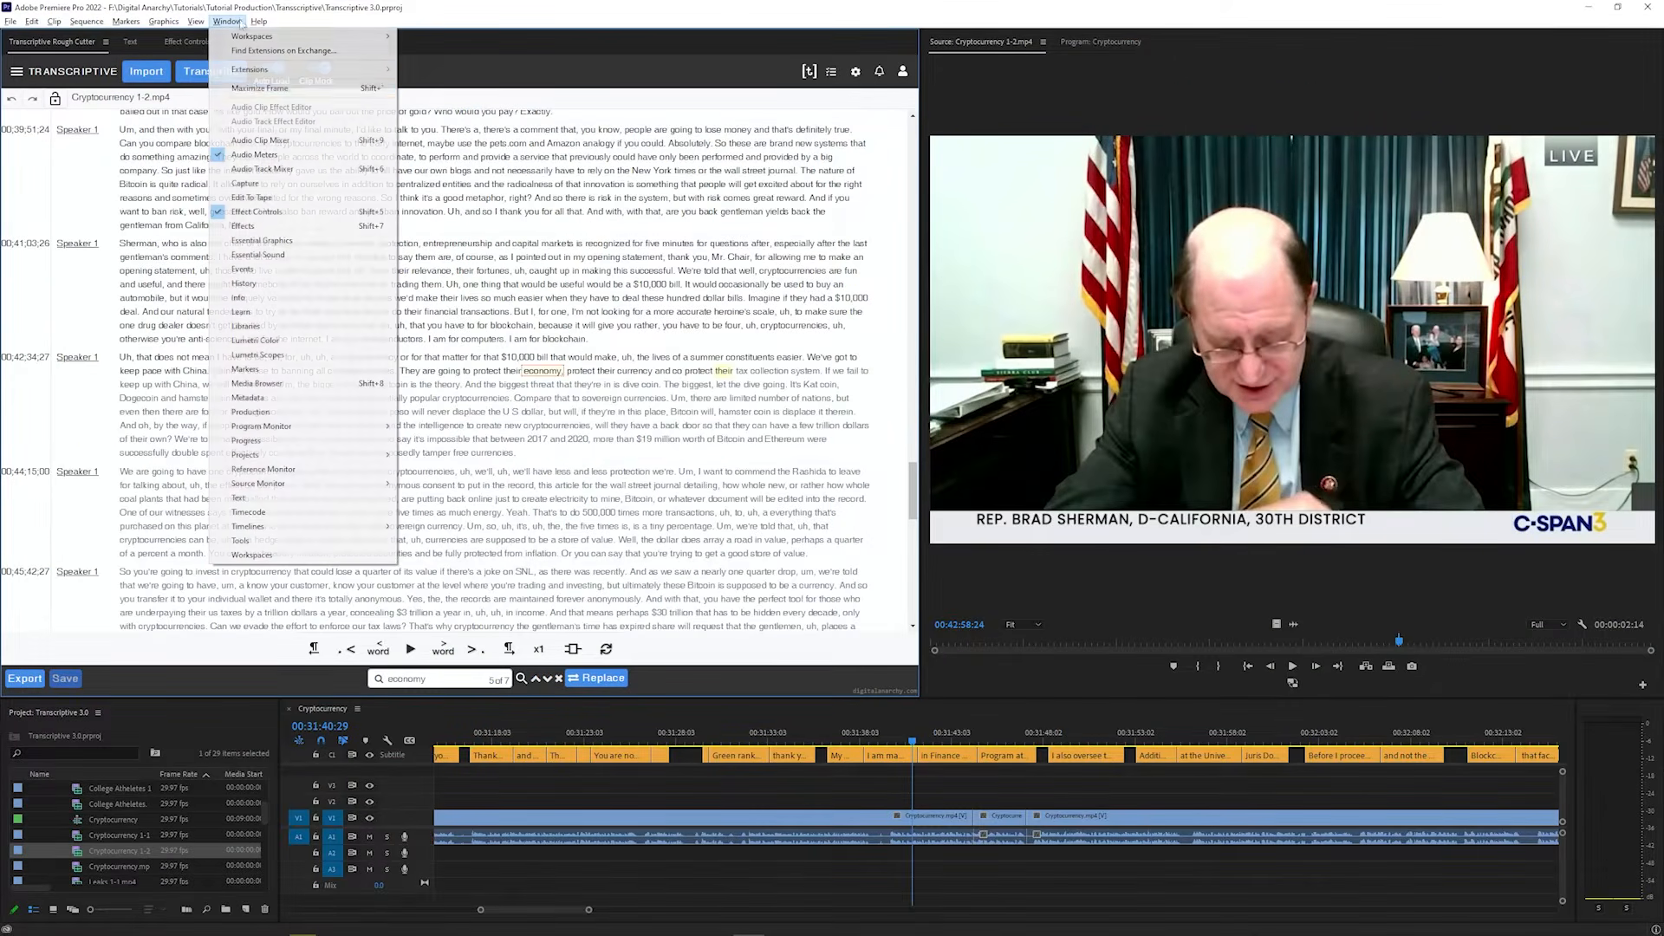
pyautogui.moveTo(258, 80)
pyautogui.click(416, 79)
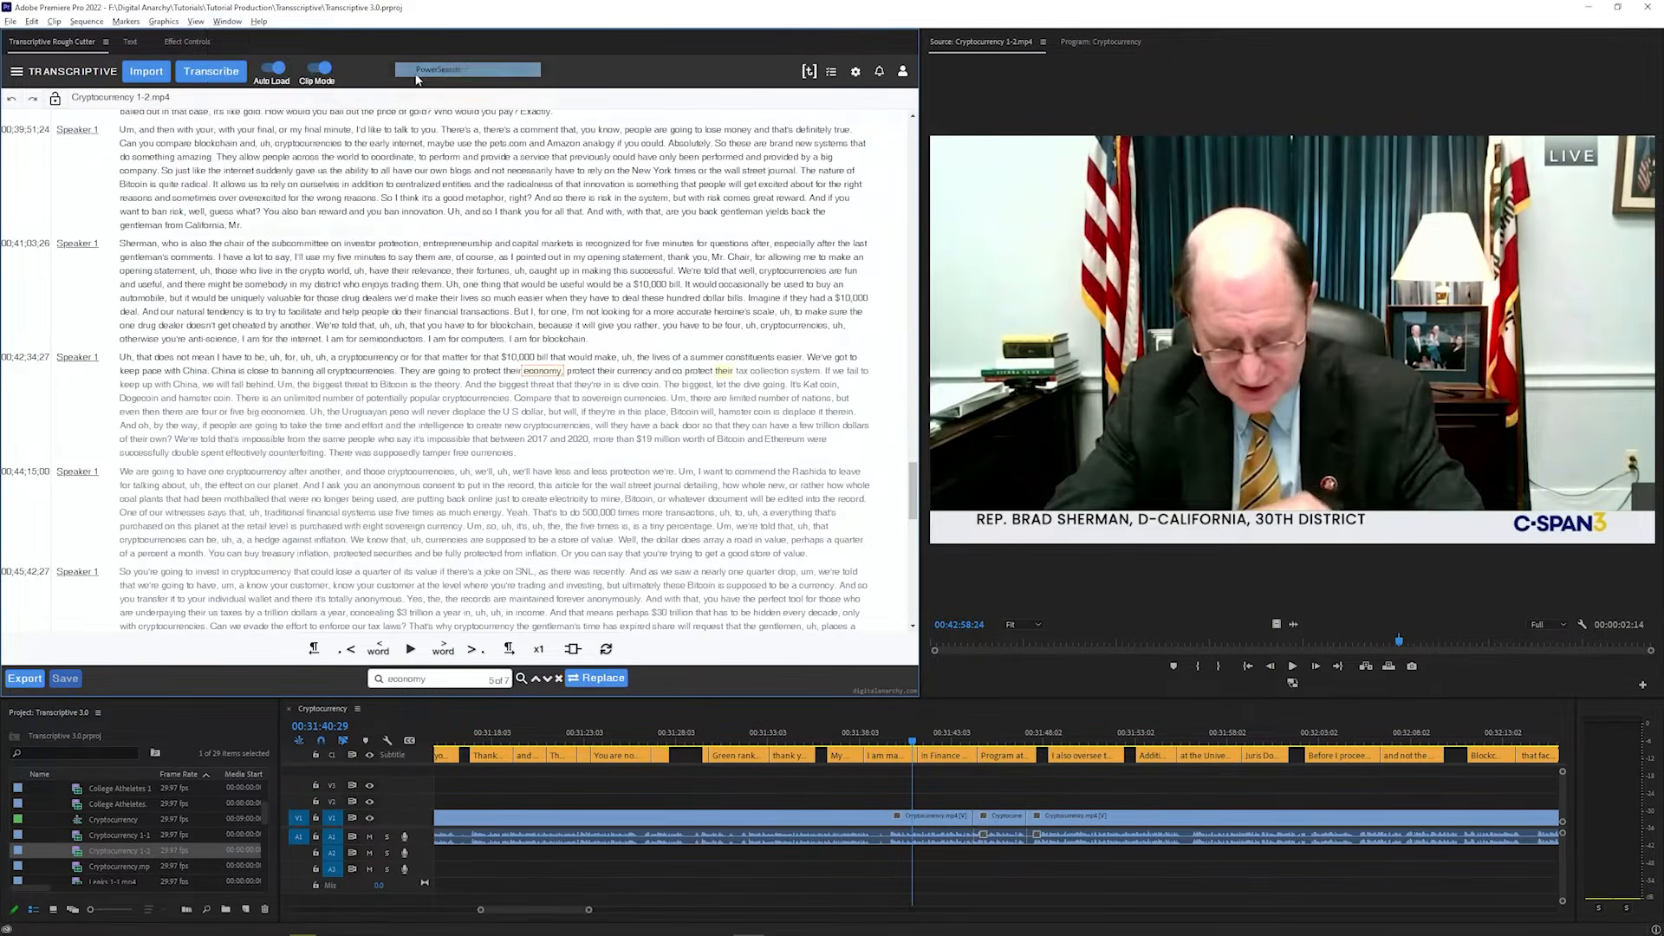
pyautogui.moveTo(920, 275); pyautogui.dragTo(731, 269)
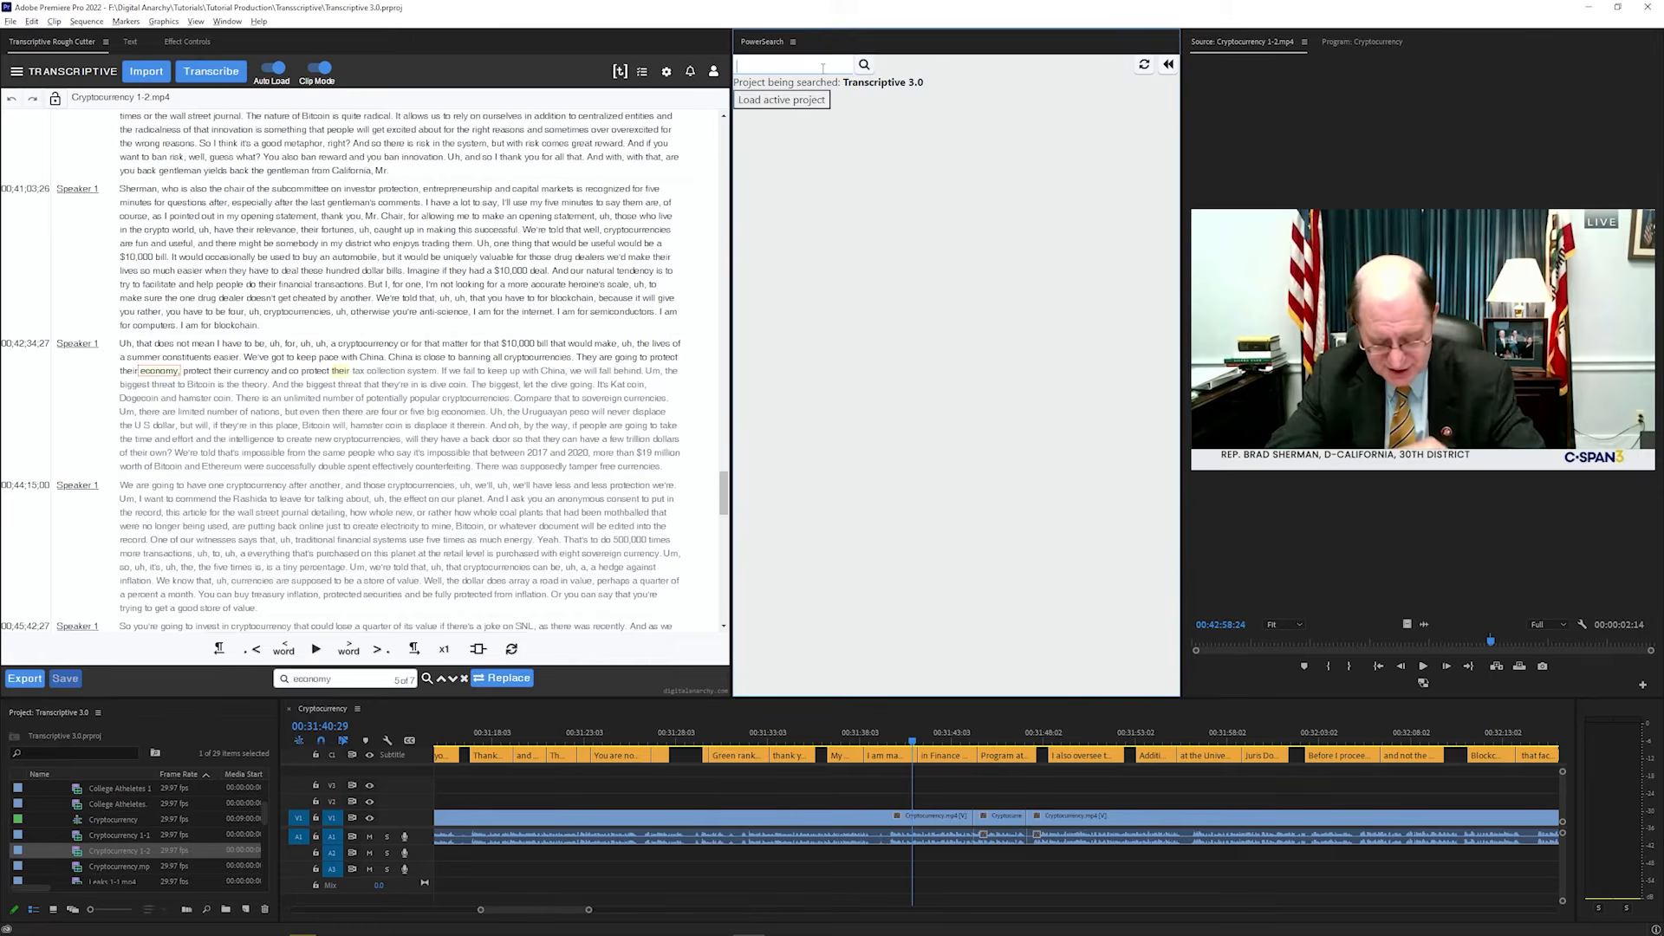
# Search the whole project for "economy" in PowerSearch and open matches in the Cryptocurrency 1-2.mp4 and Taxes 1-1.mp4 clips
pyautogui.click(864, 65)
pyautogui.click(822, 320)
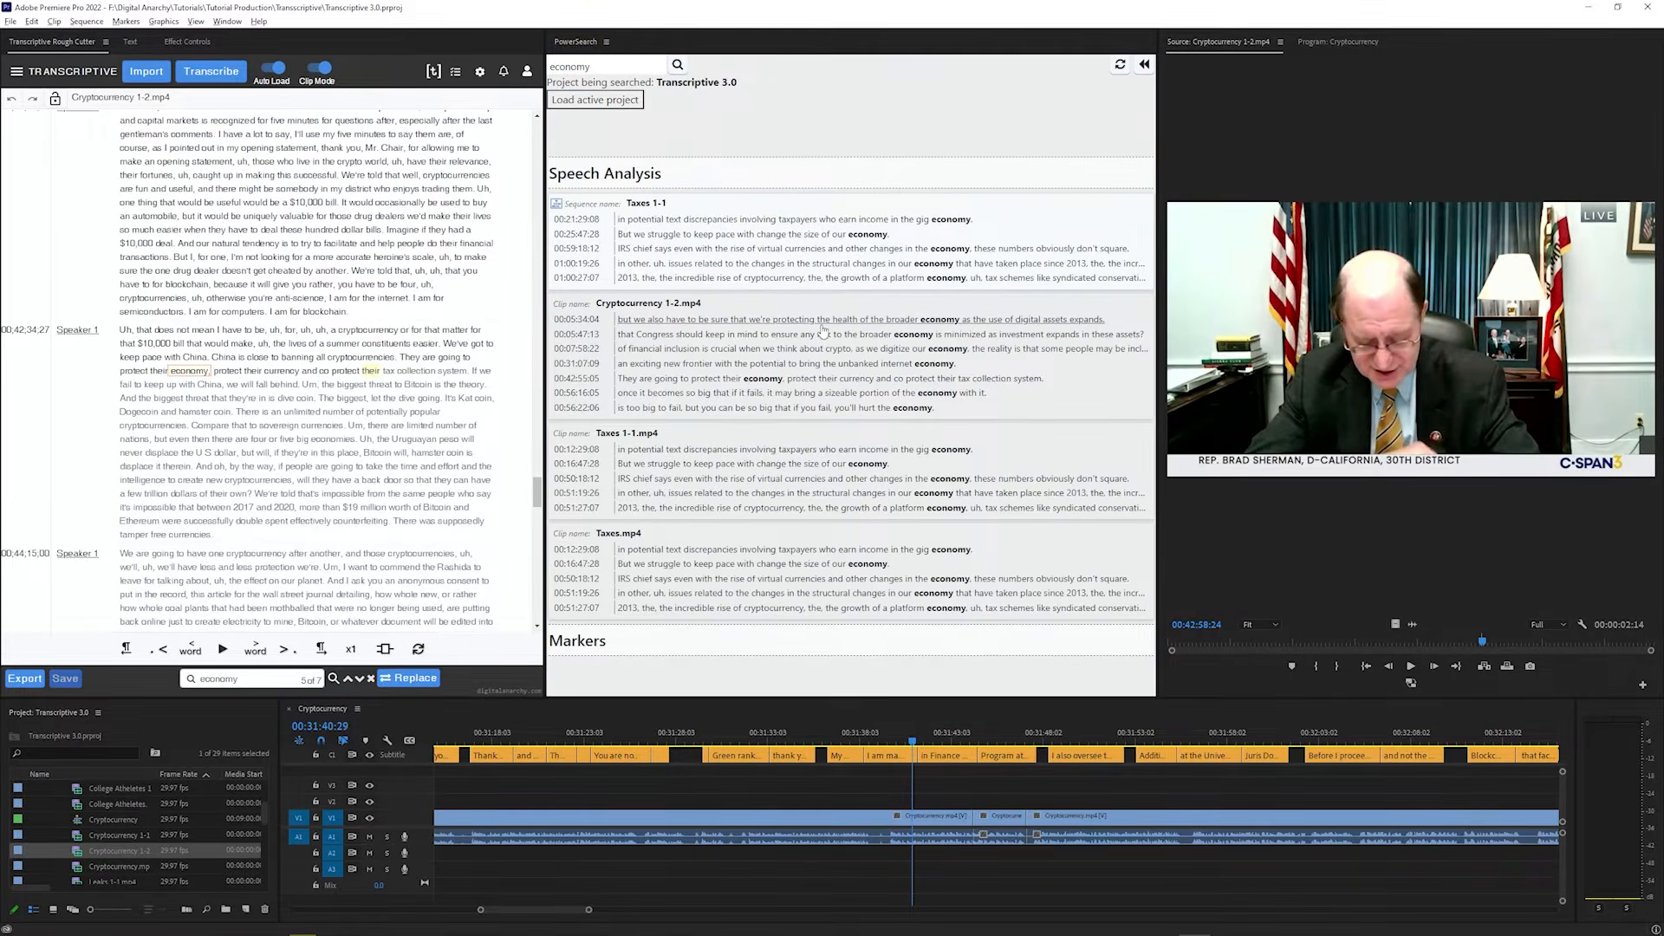
pyautogui.click(793, 384)
pyautogui.click(788, 479)
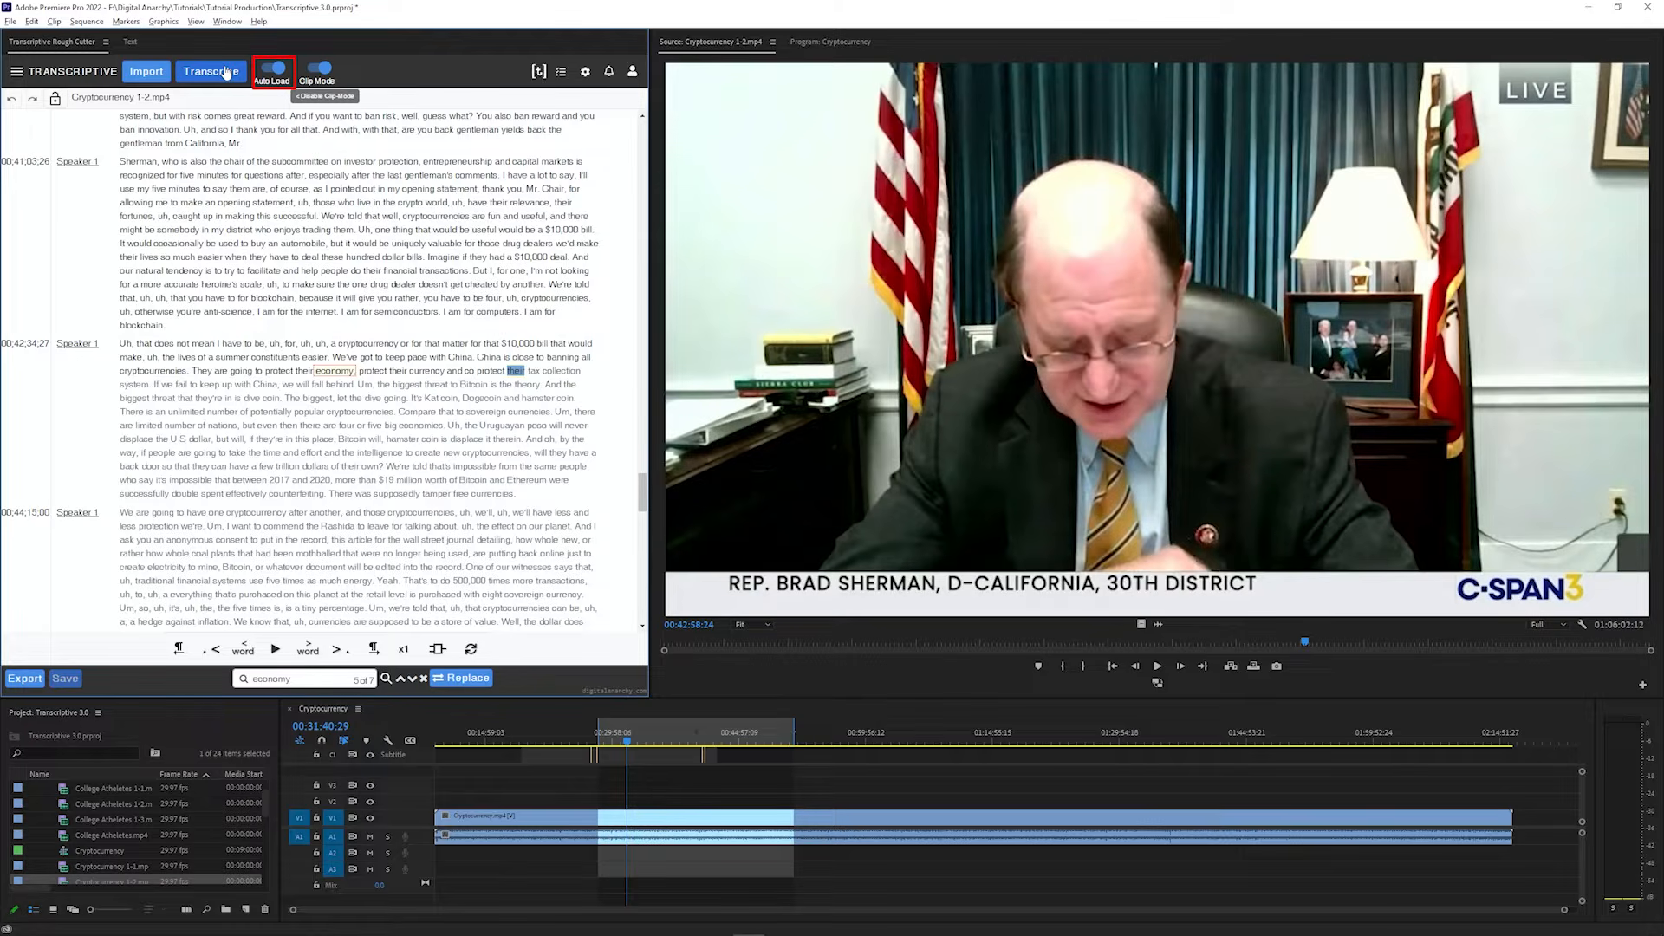
# Load the College Atheletes.mp4 clip, open the Taxes 1-1 sequence, and disable Clip Mode to show the sequence transcript
pyautogui.doubleClick(63, 838)
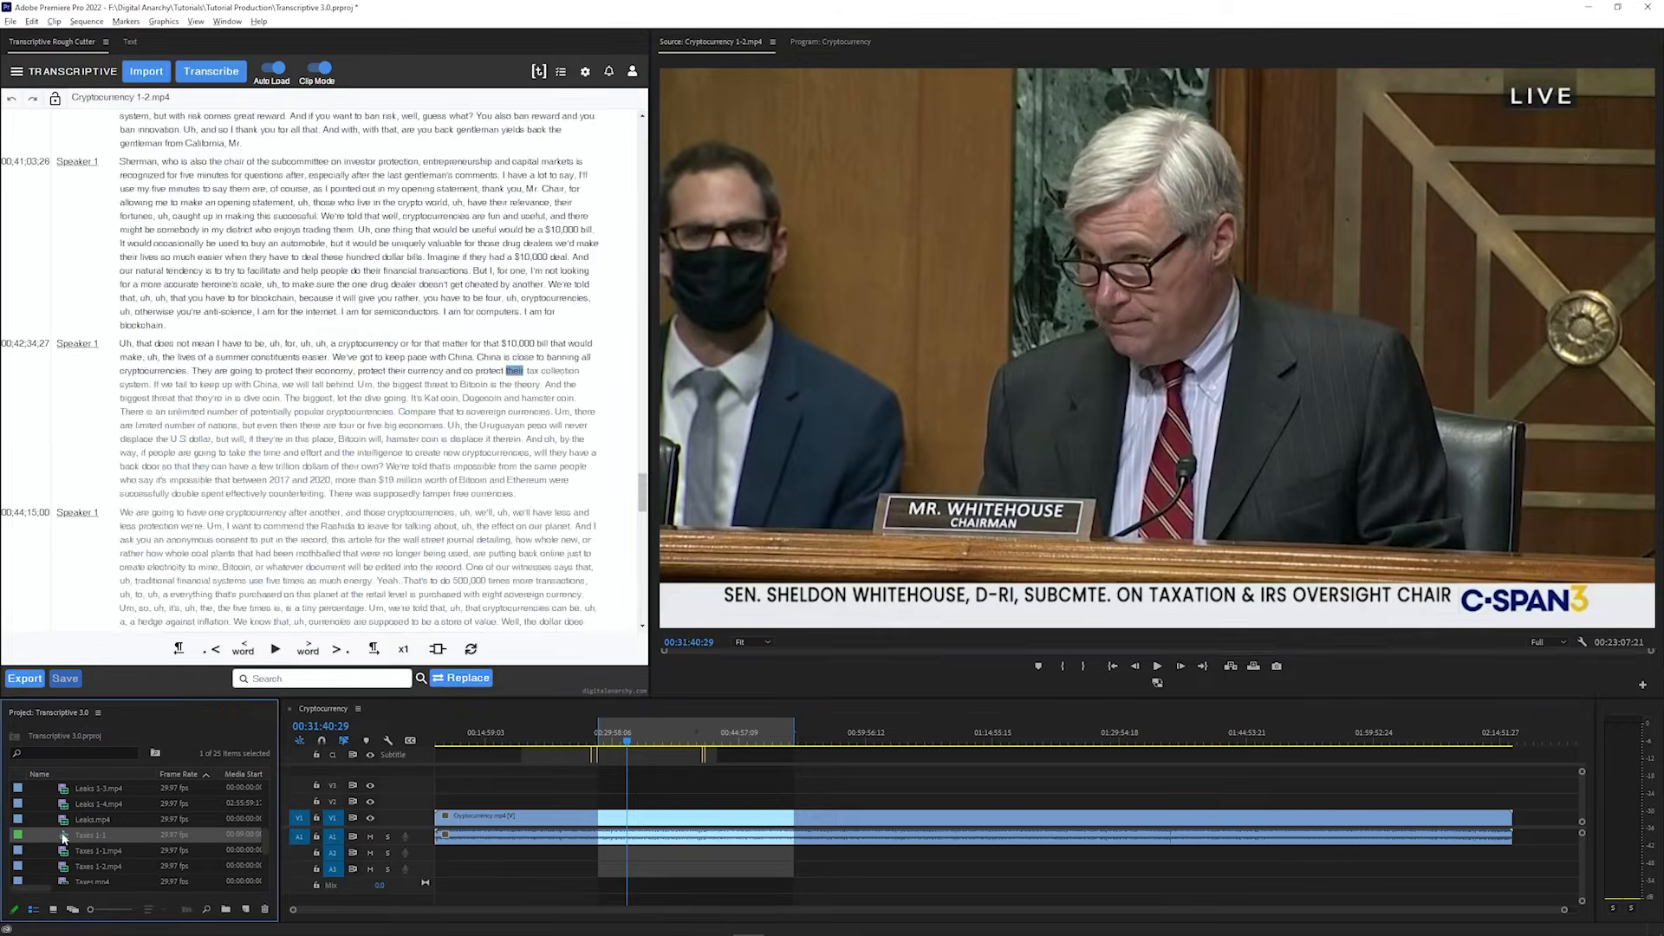
pyautogui.doubleClick(63, 838)
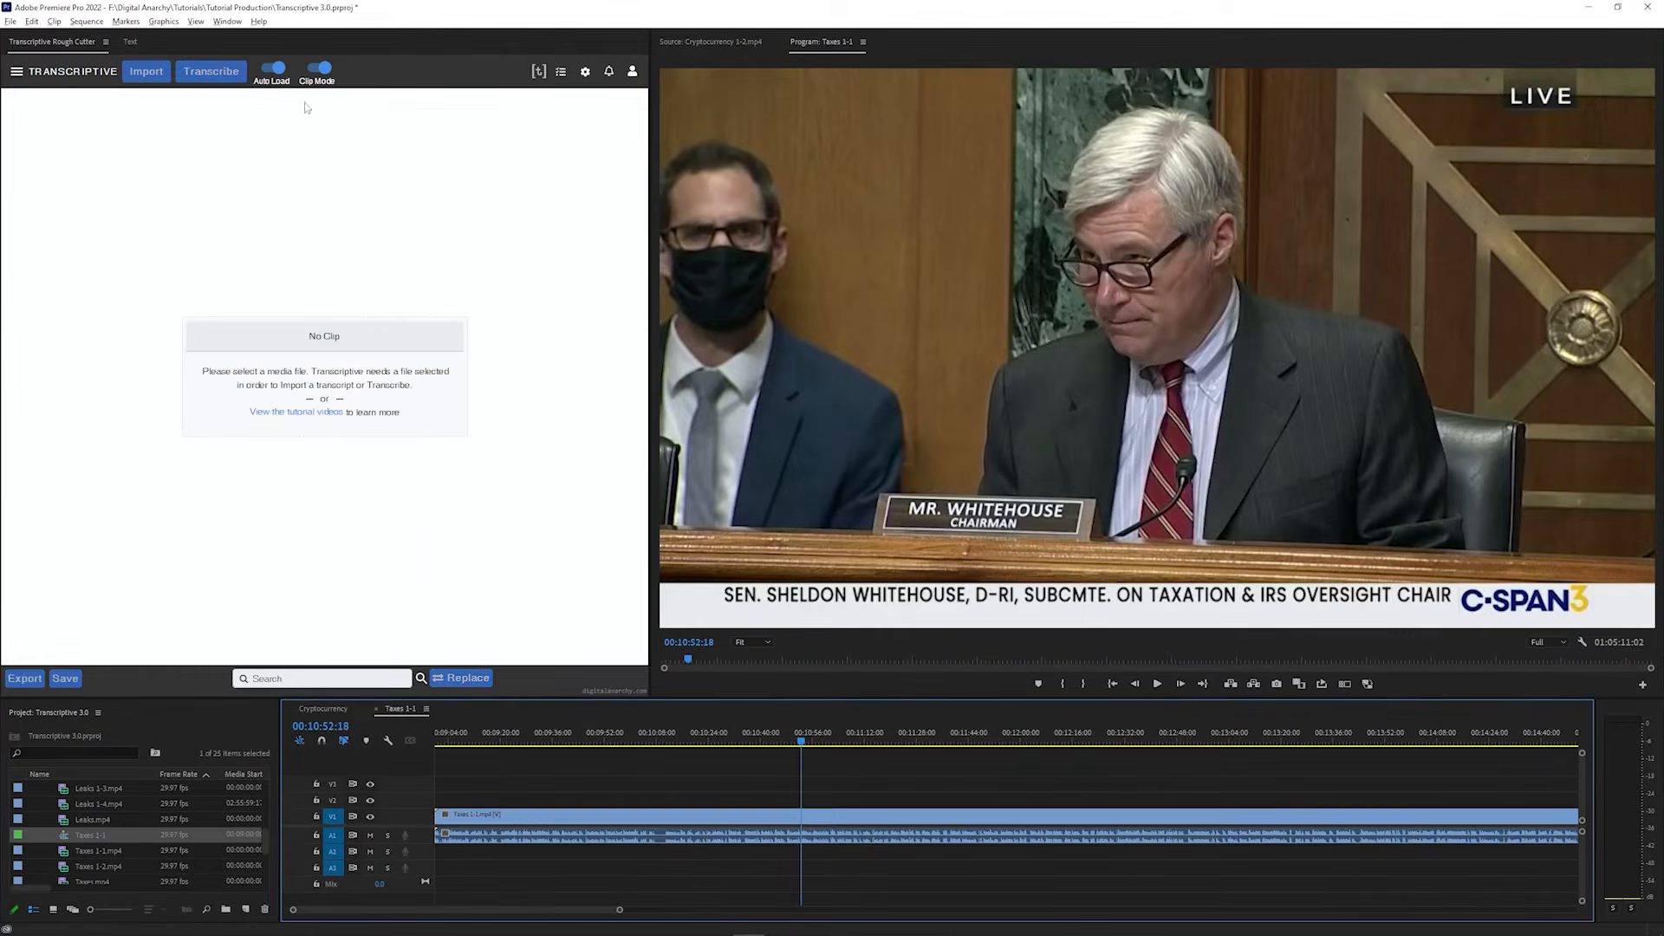
pyautogui.click(319, 68)
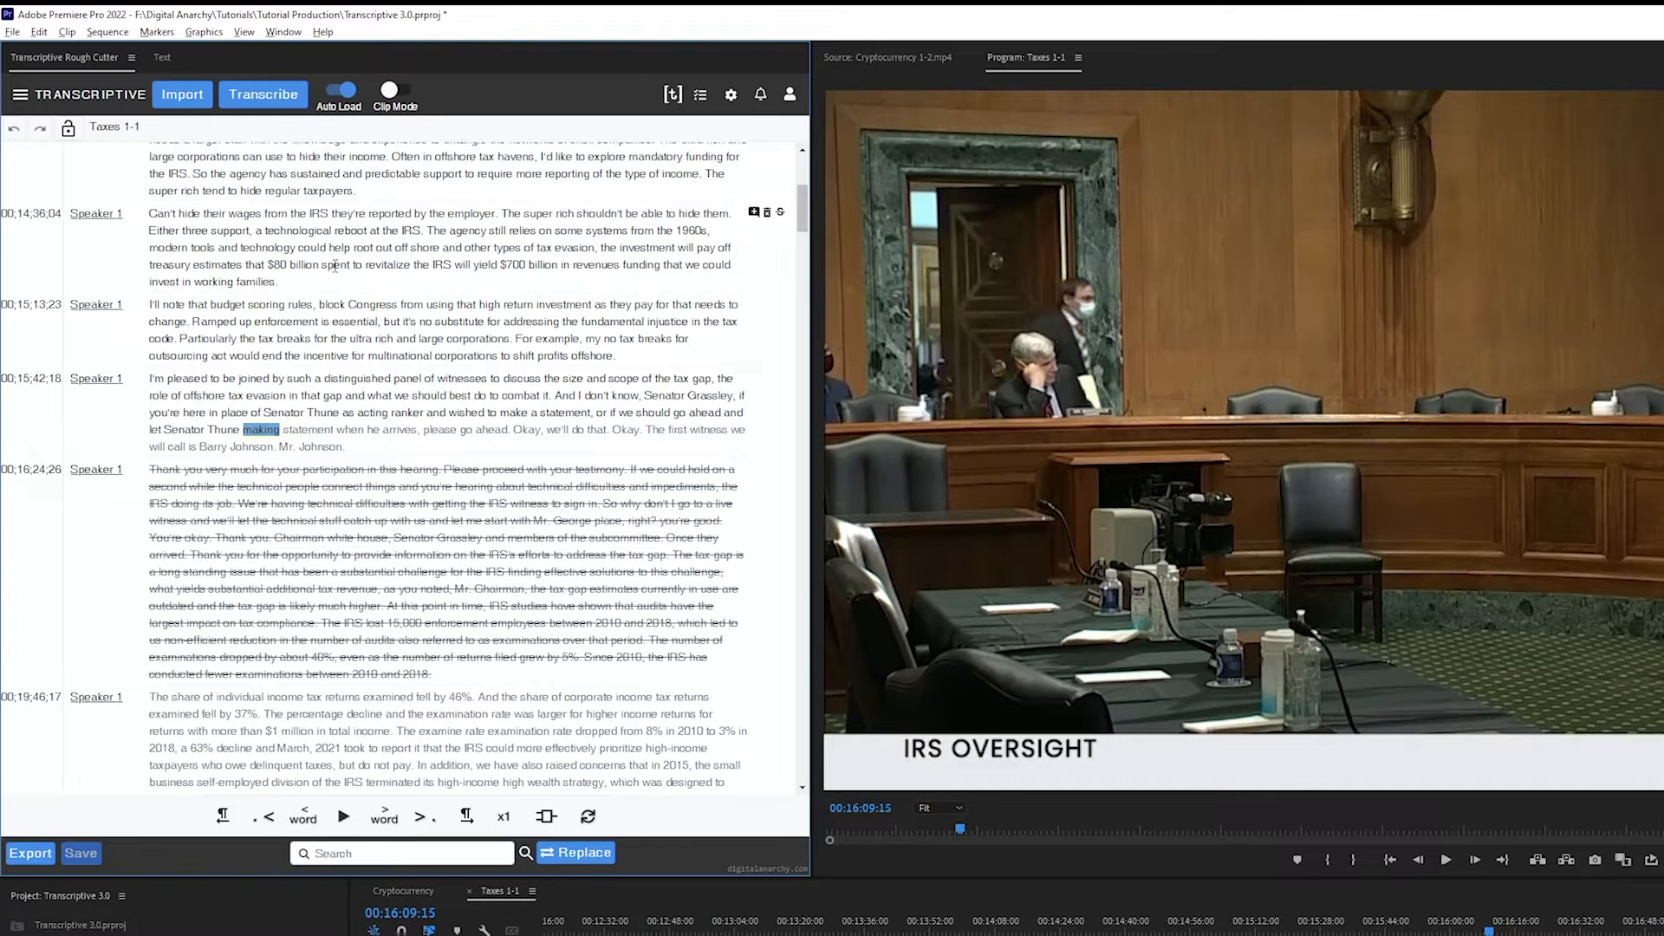
# In the 00;15;42;18 section, replace "making" with "make his" and correct the word after "distinguished panel of" to "witness"
pyautogui.write('make his')
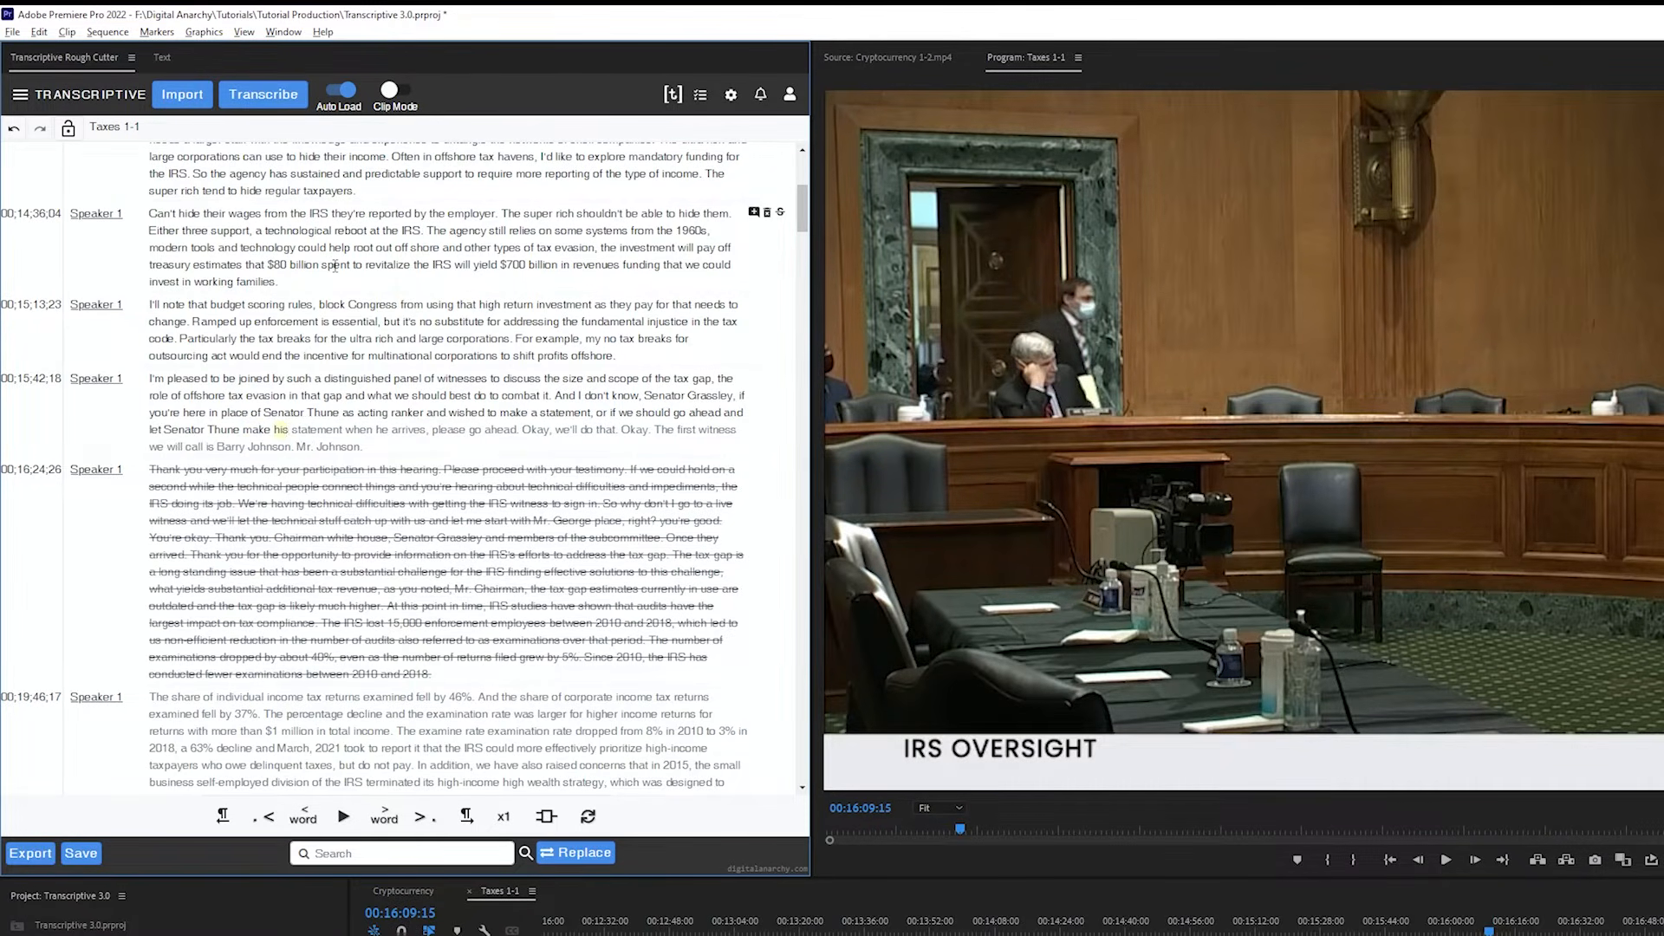
pyautogui.click(460, 377)
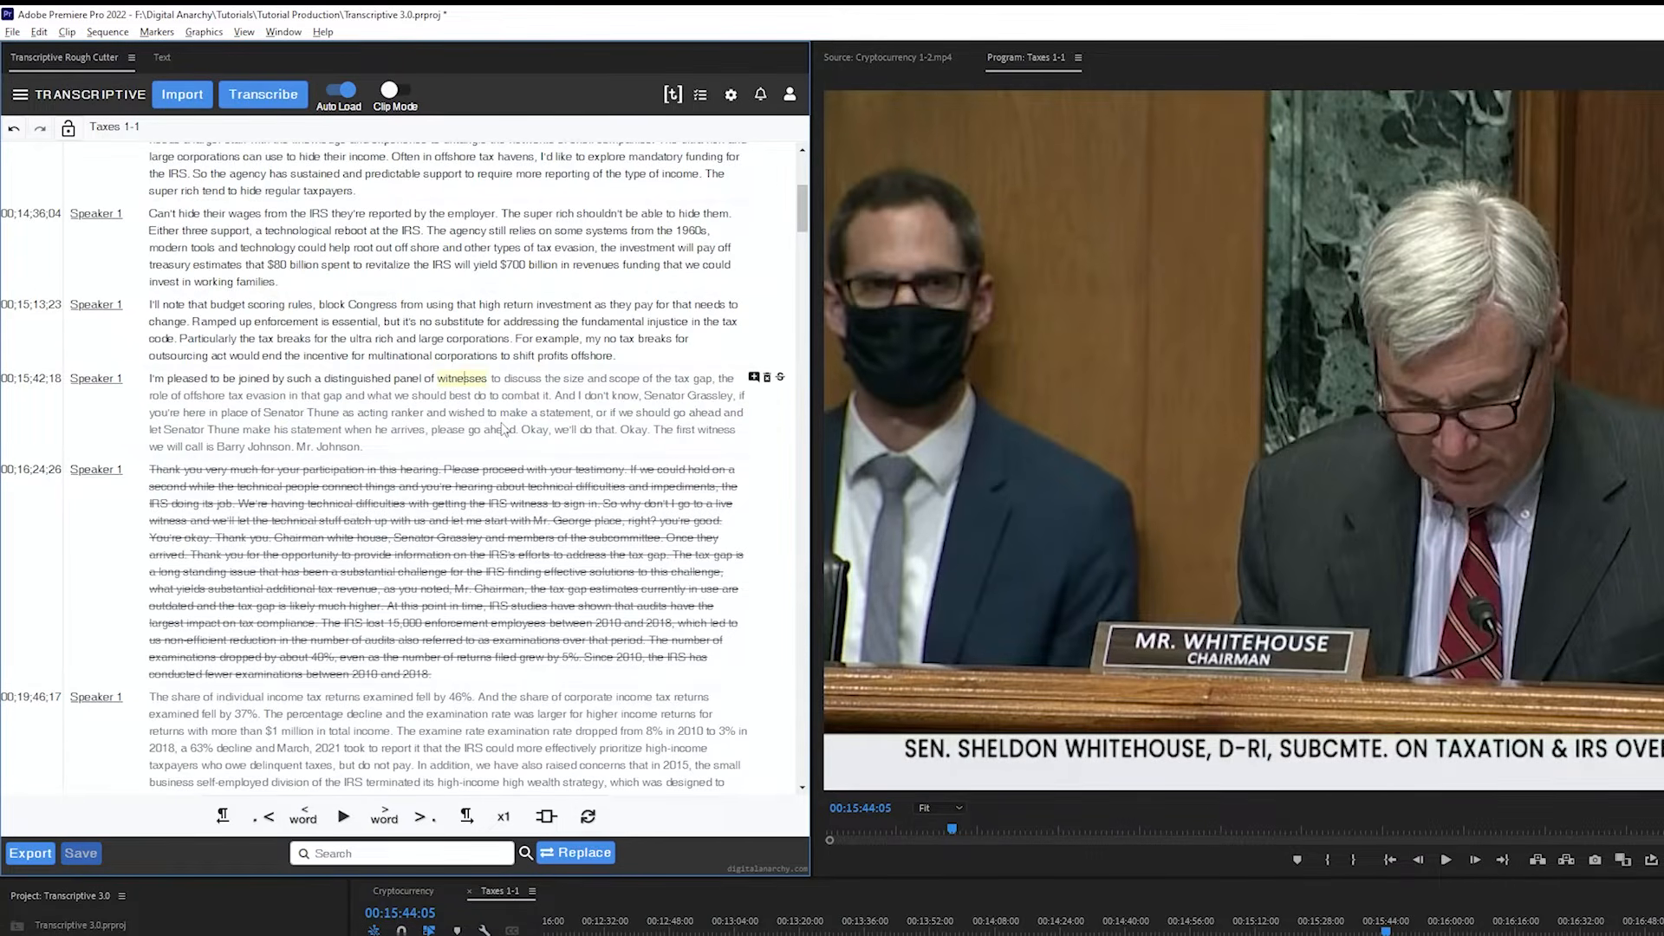
pyautogui.write('witn')
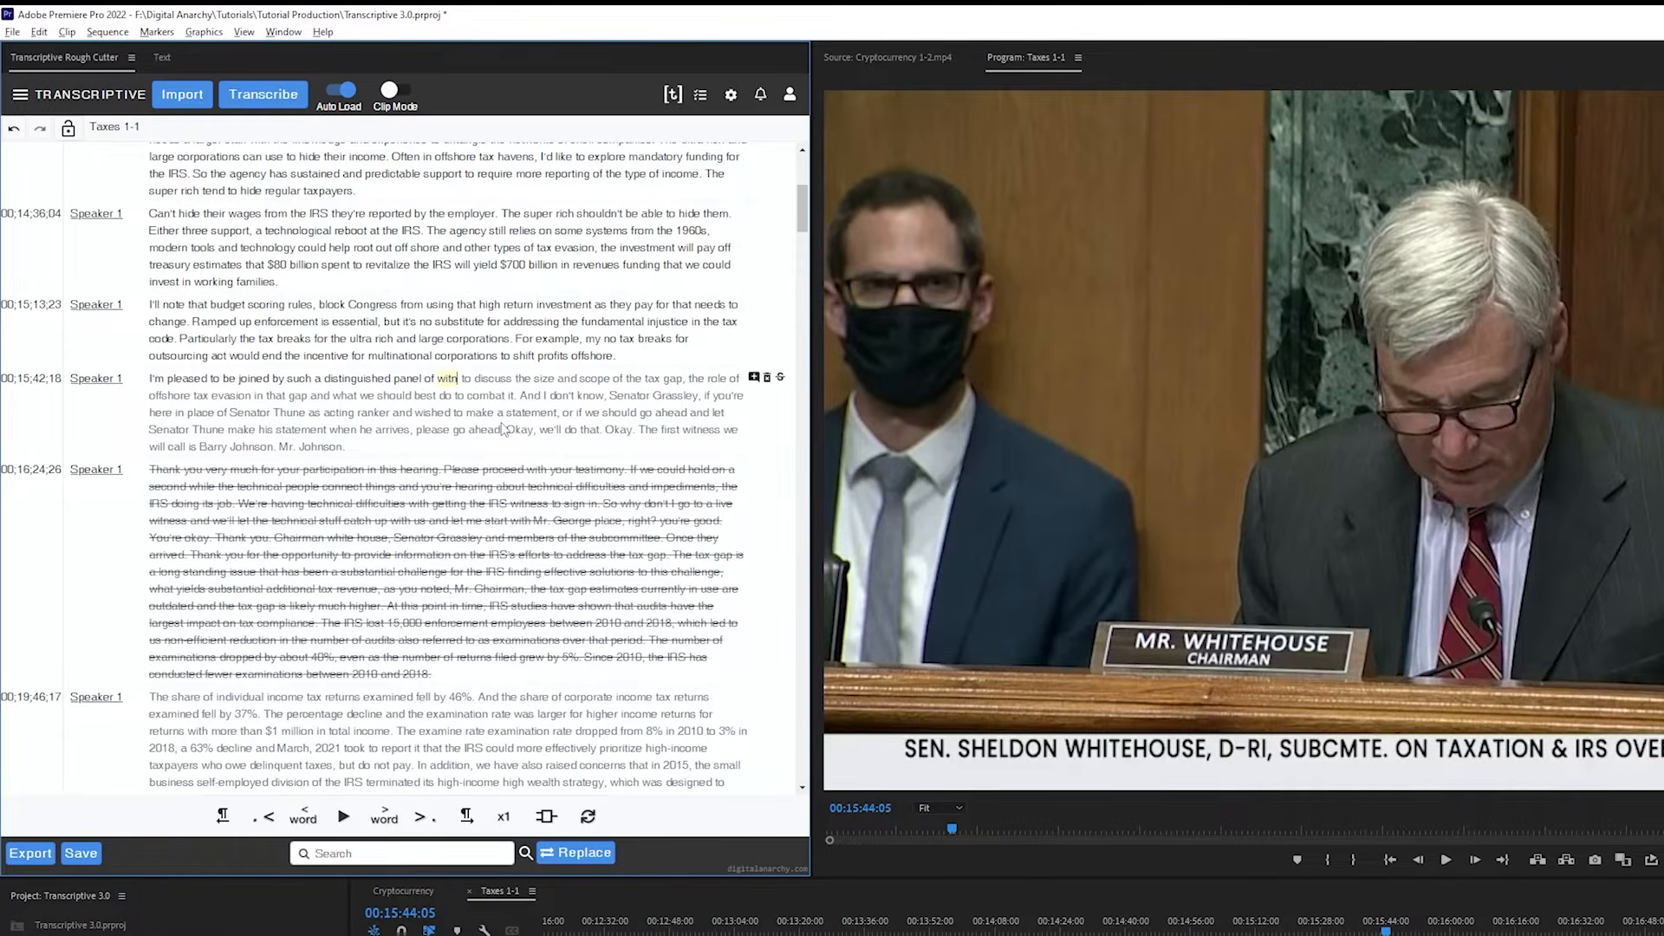
pyautogui.write('ess')
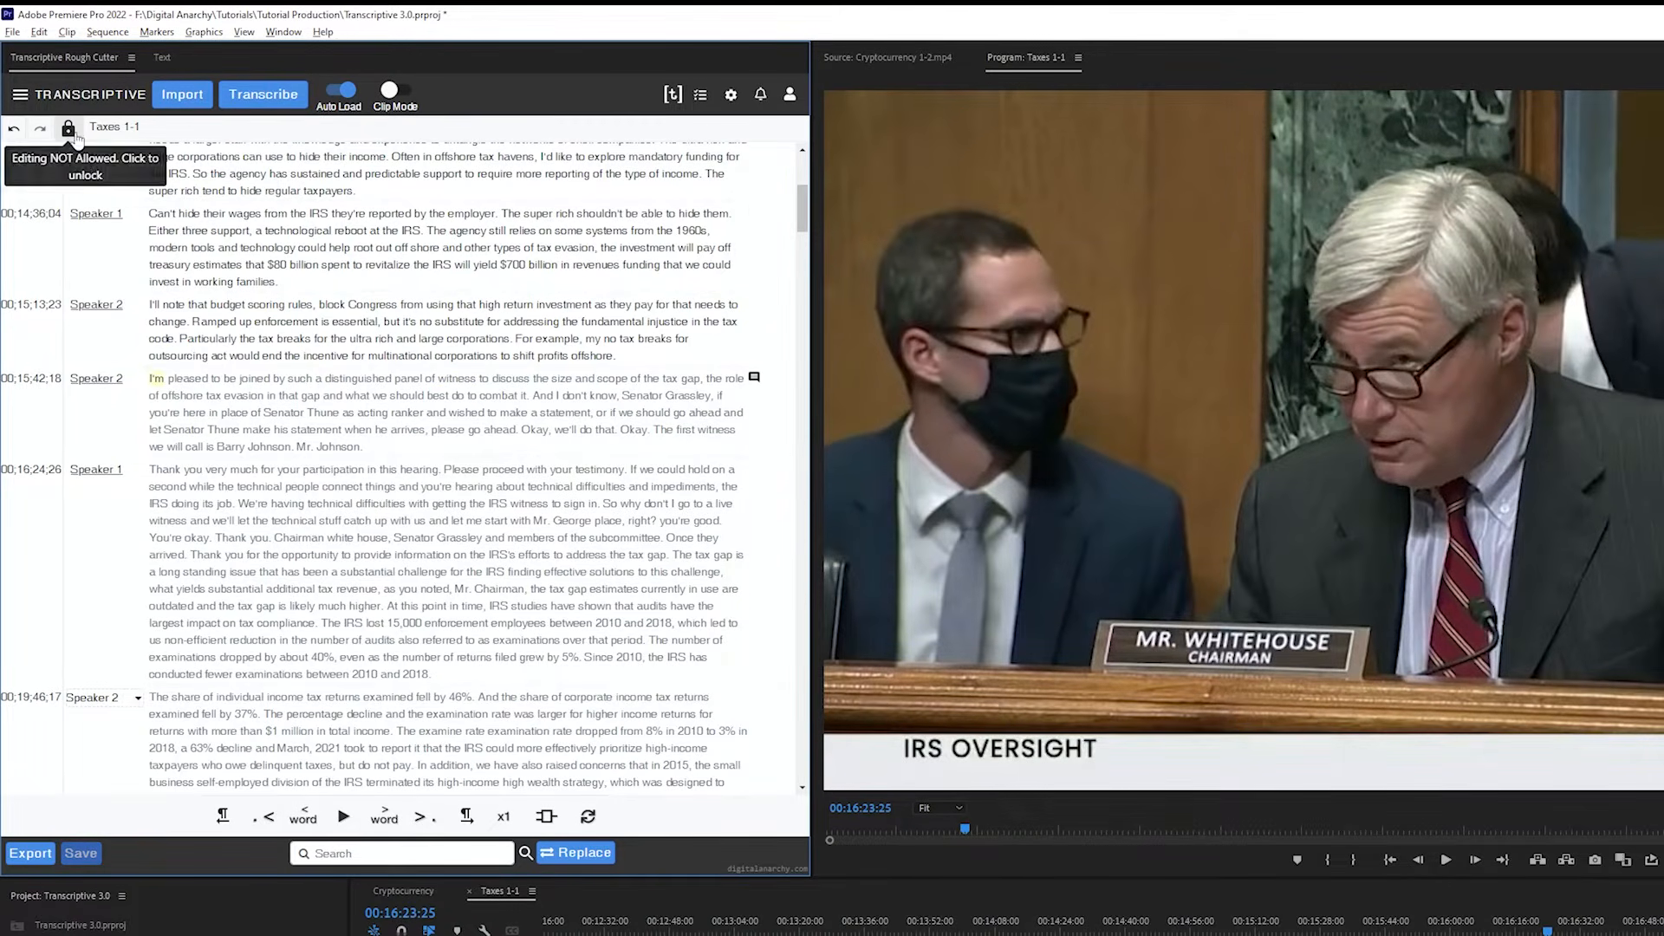
# Jump to "Congress" in the transcript, unlock the transcript for editing, and strike through the 00;15;42;18 section and restore it
pyautogui.click(354, 304)
pyautogui.click(69, 132)
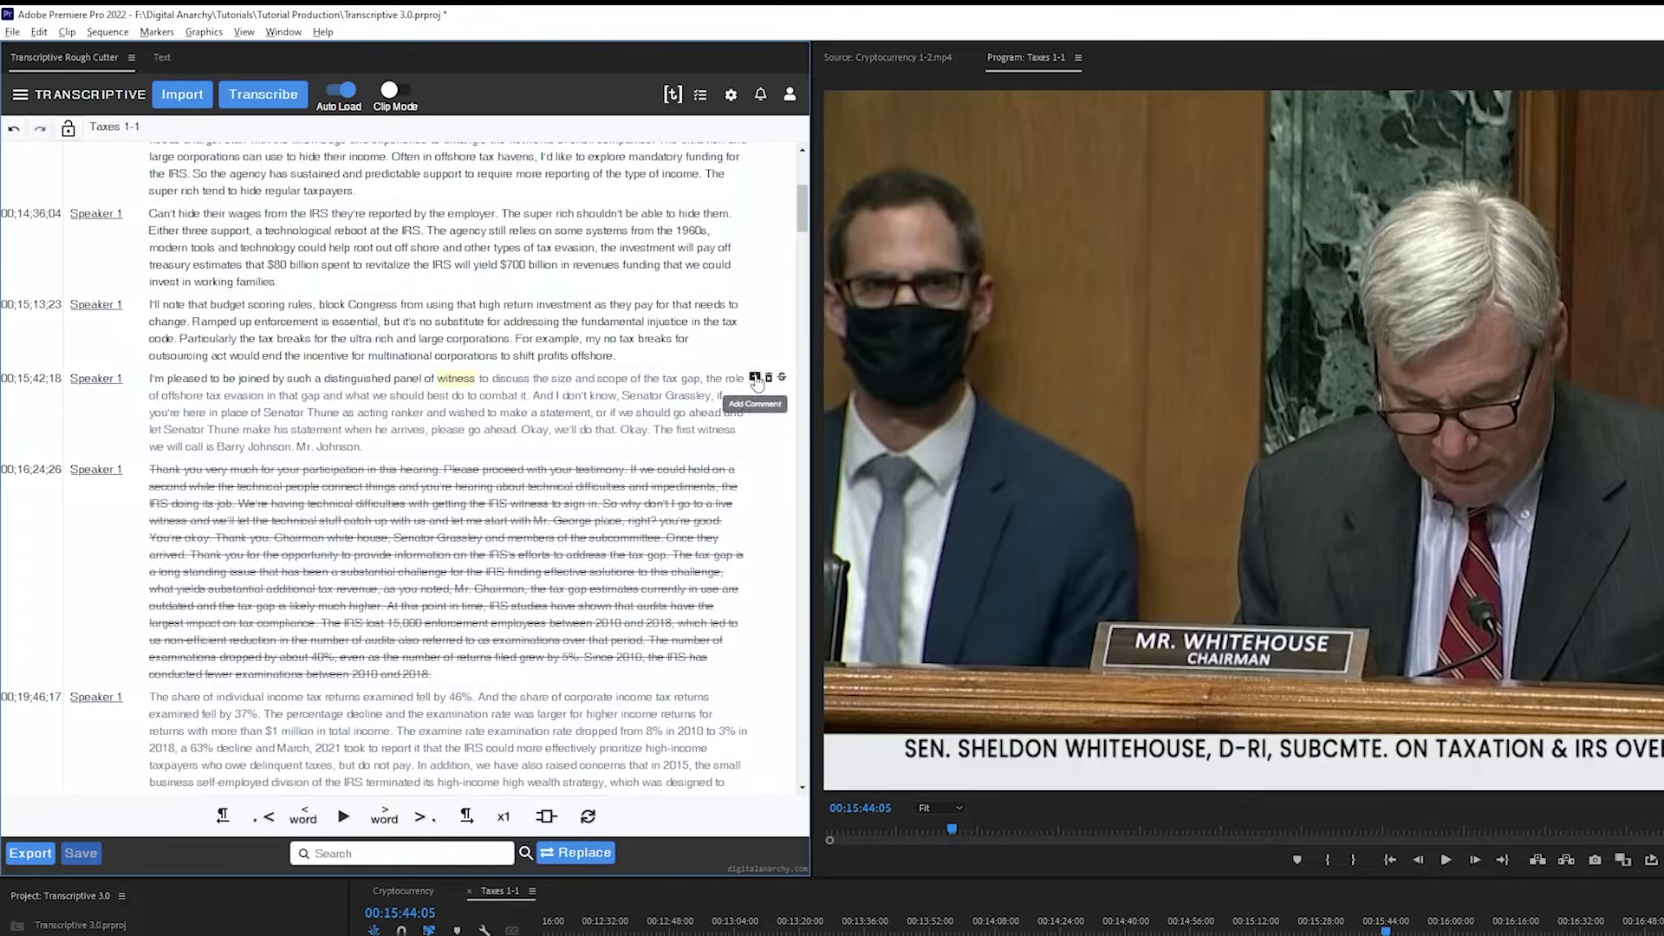
pyautogui.click(782, 379)
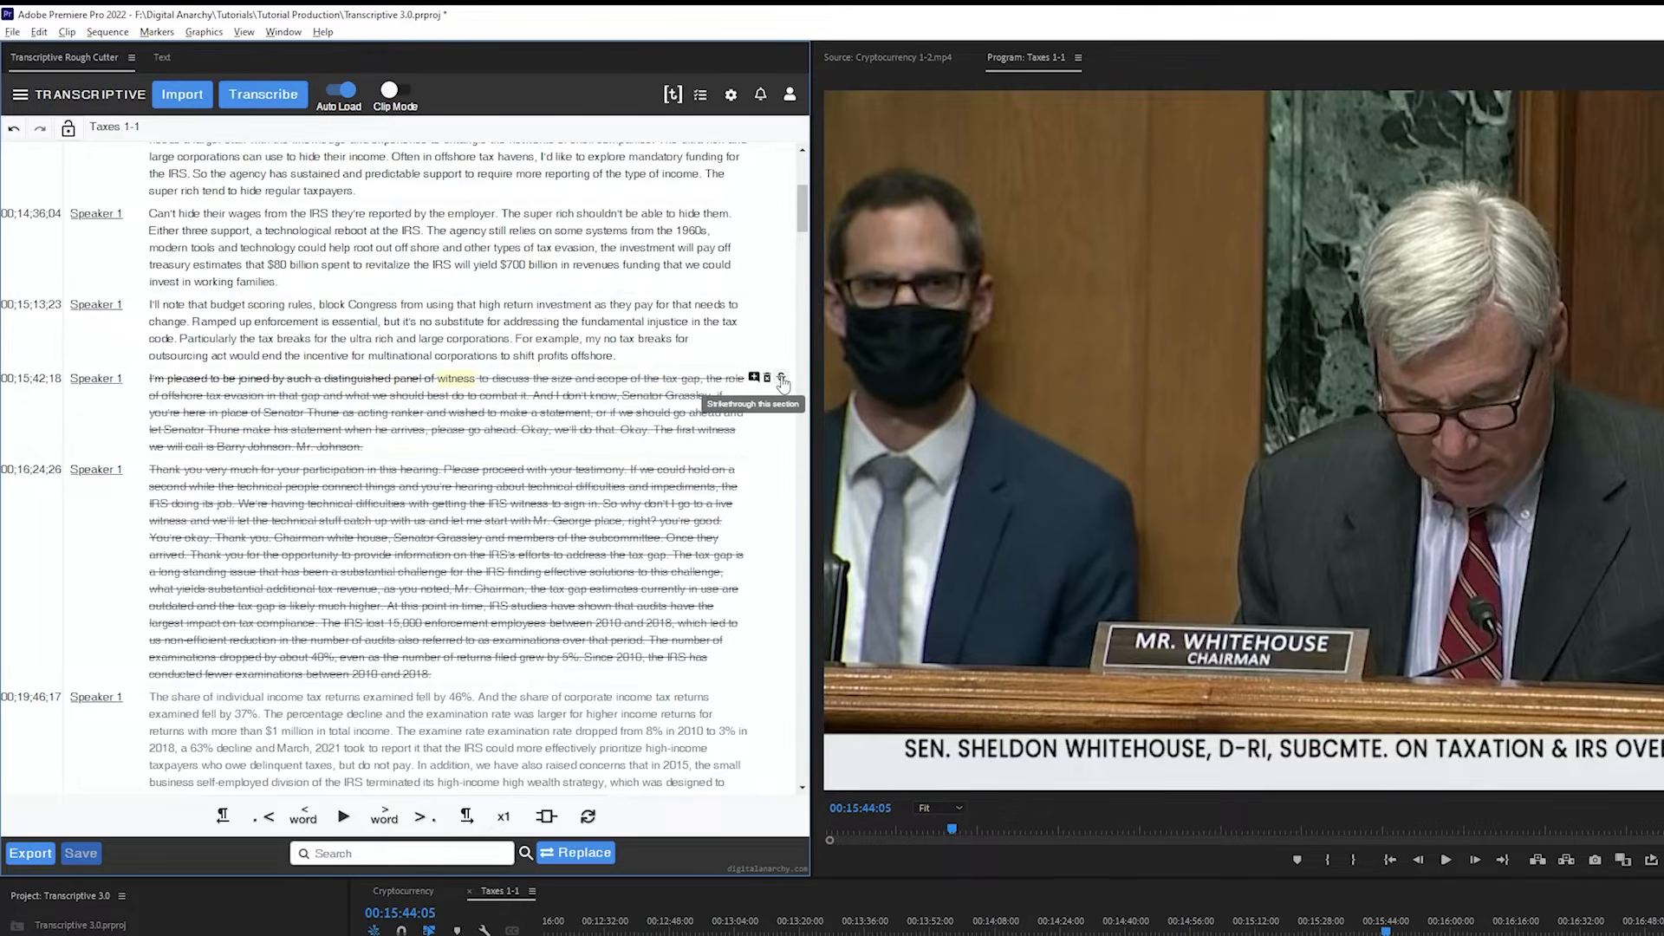
pyautogui.click(781, 379)
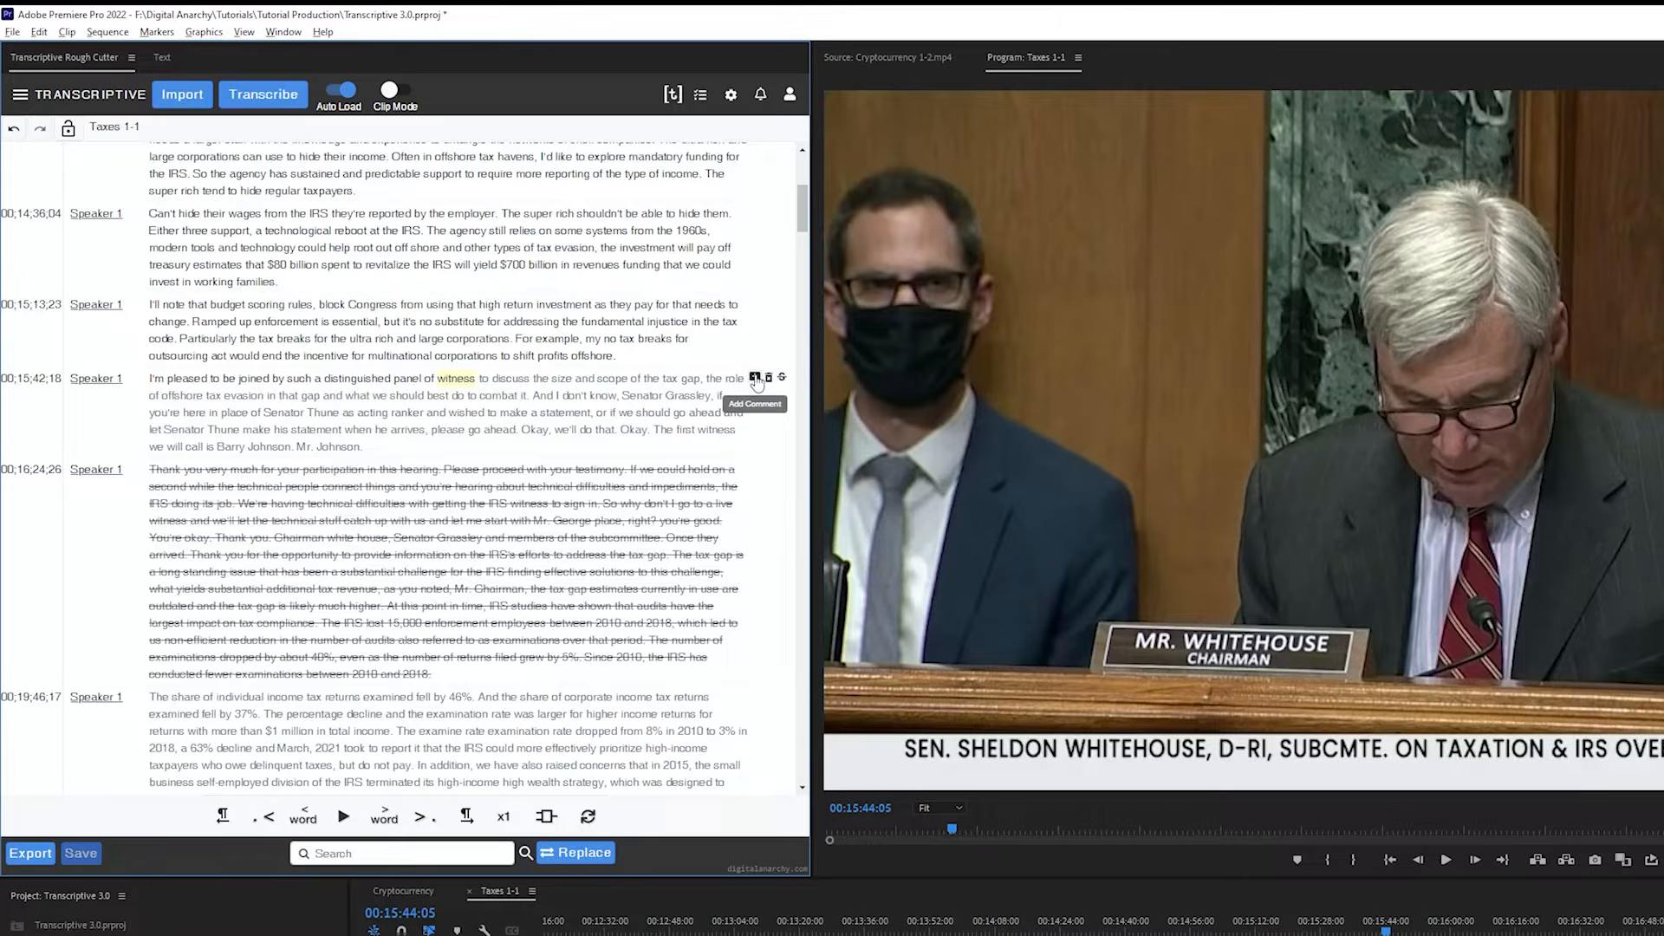
# Add a comment to the 00;15;42;18 section and toggle its strikethrough on and back off
pyautogui.click(754, 377)
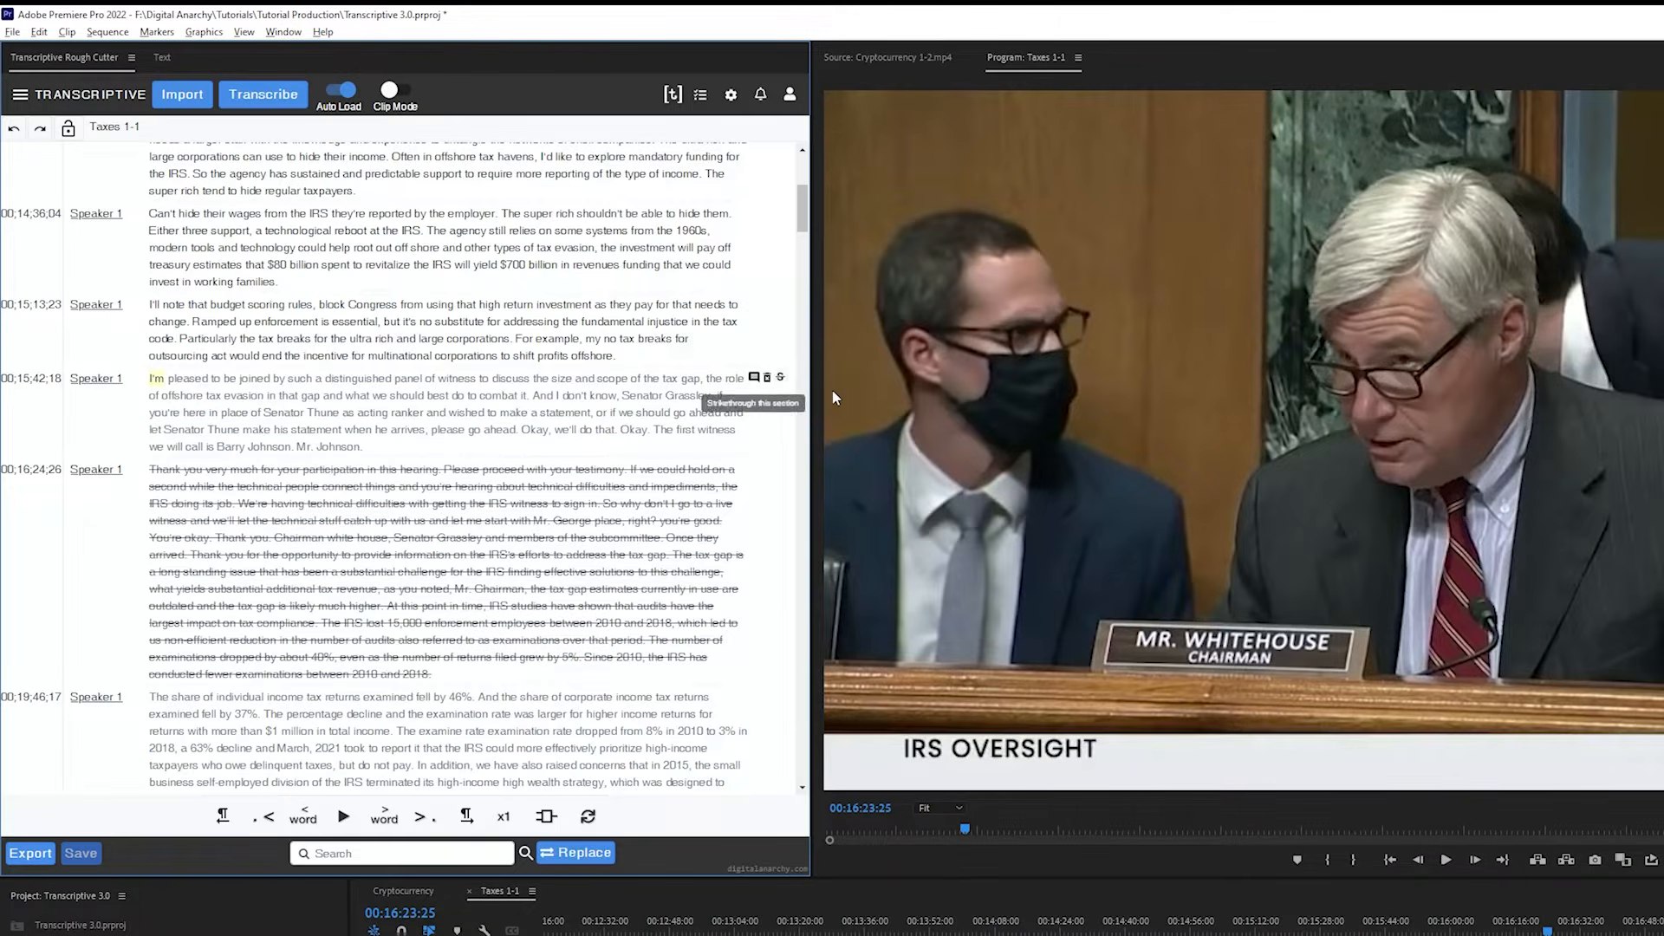
pyautogui.click(780, 379)
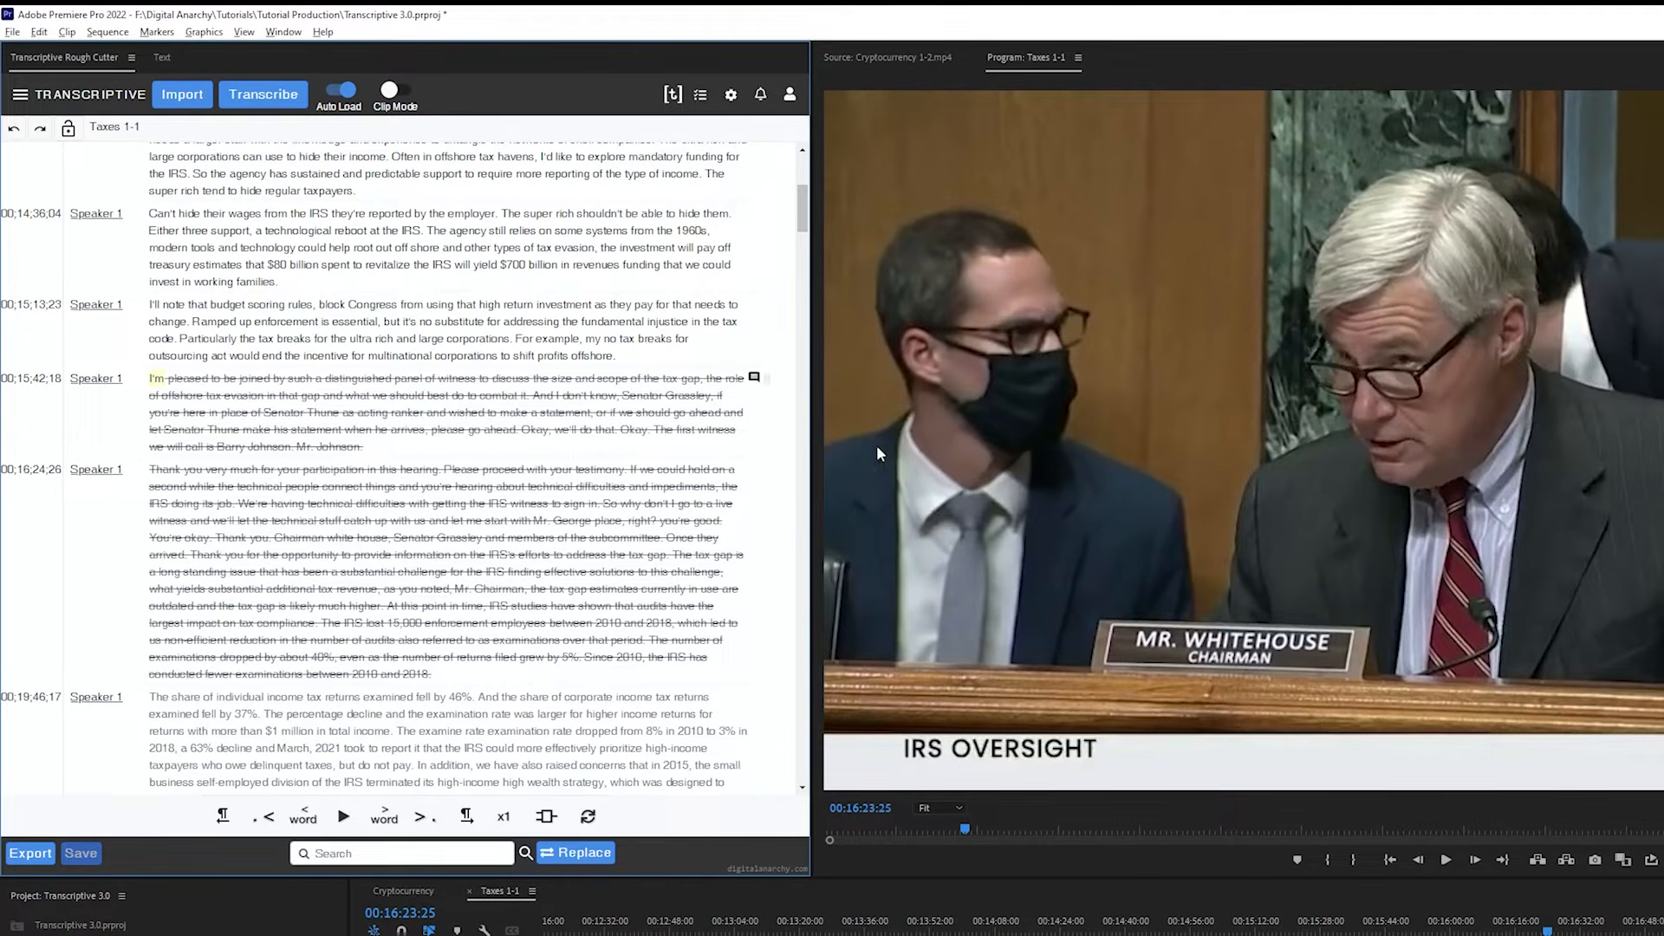
pyautogui.click(780, 379)
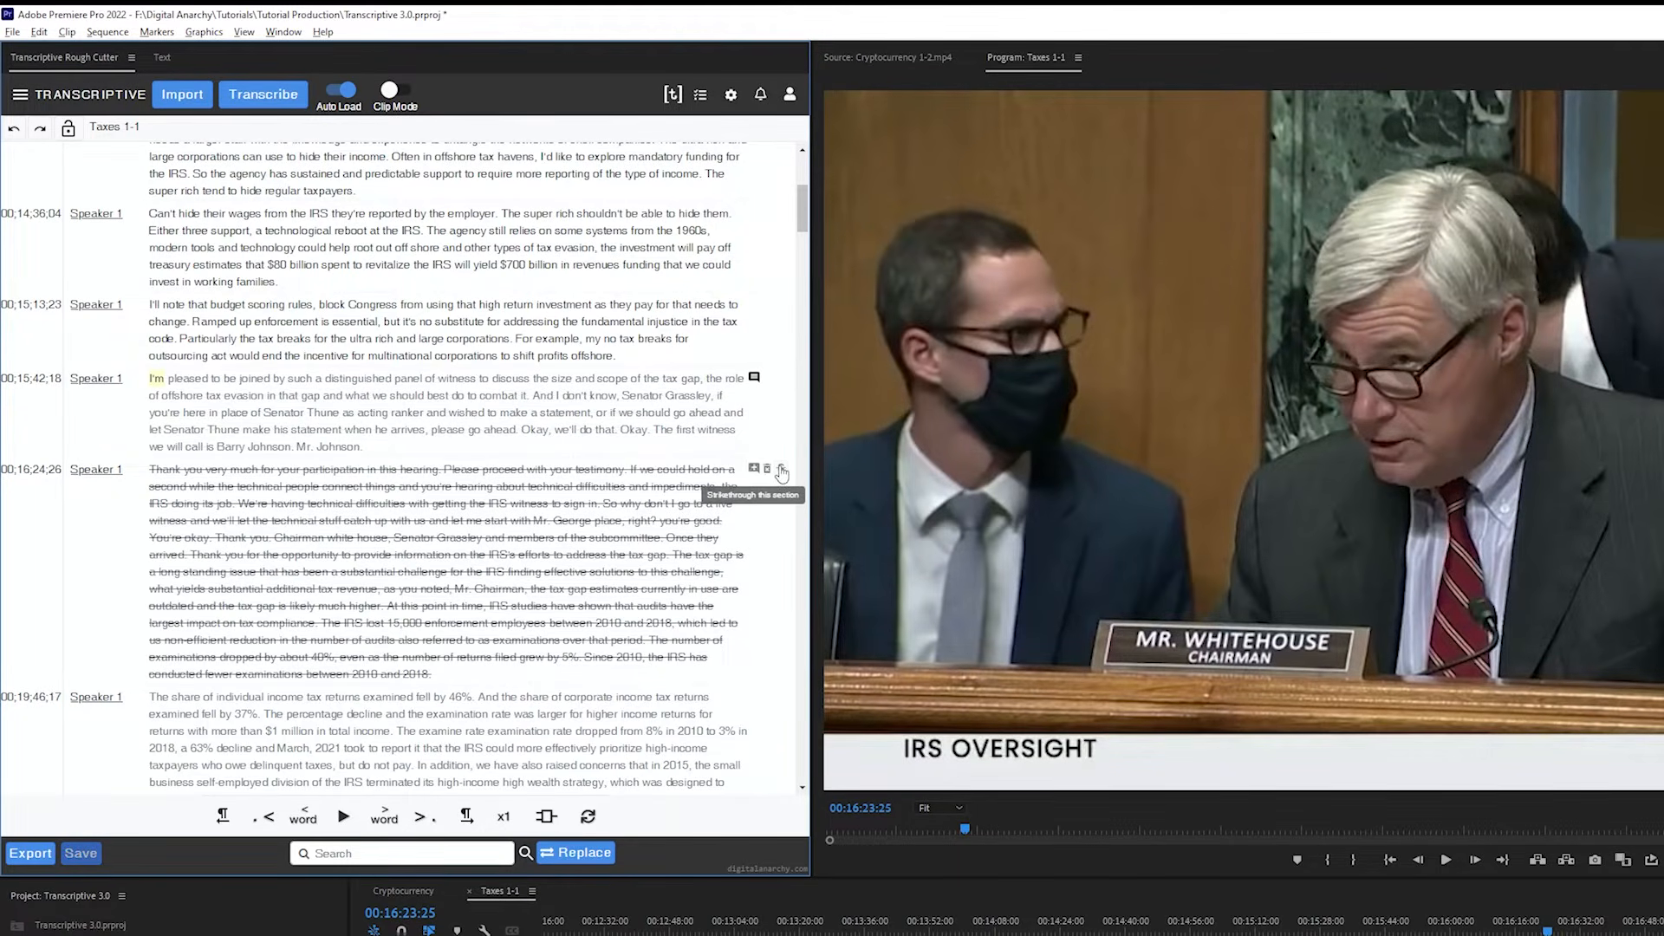
# Remove the strikethrough from the 00;16;24;26 section, and delete the 00;15;42;18 section and undo that deletion
pyautogui.click(781, 472)
pyautogui.click(767, 380)
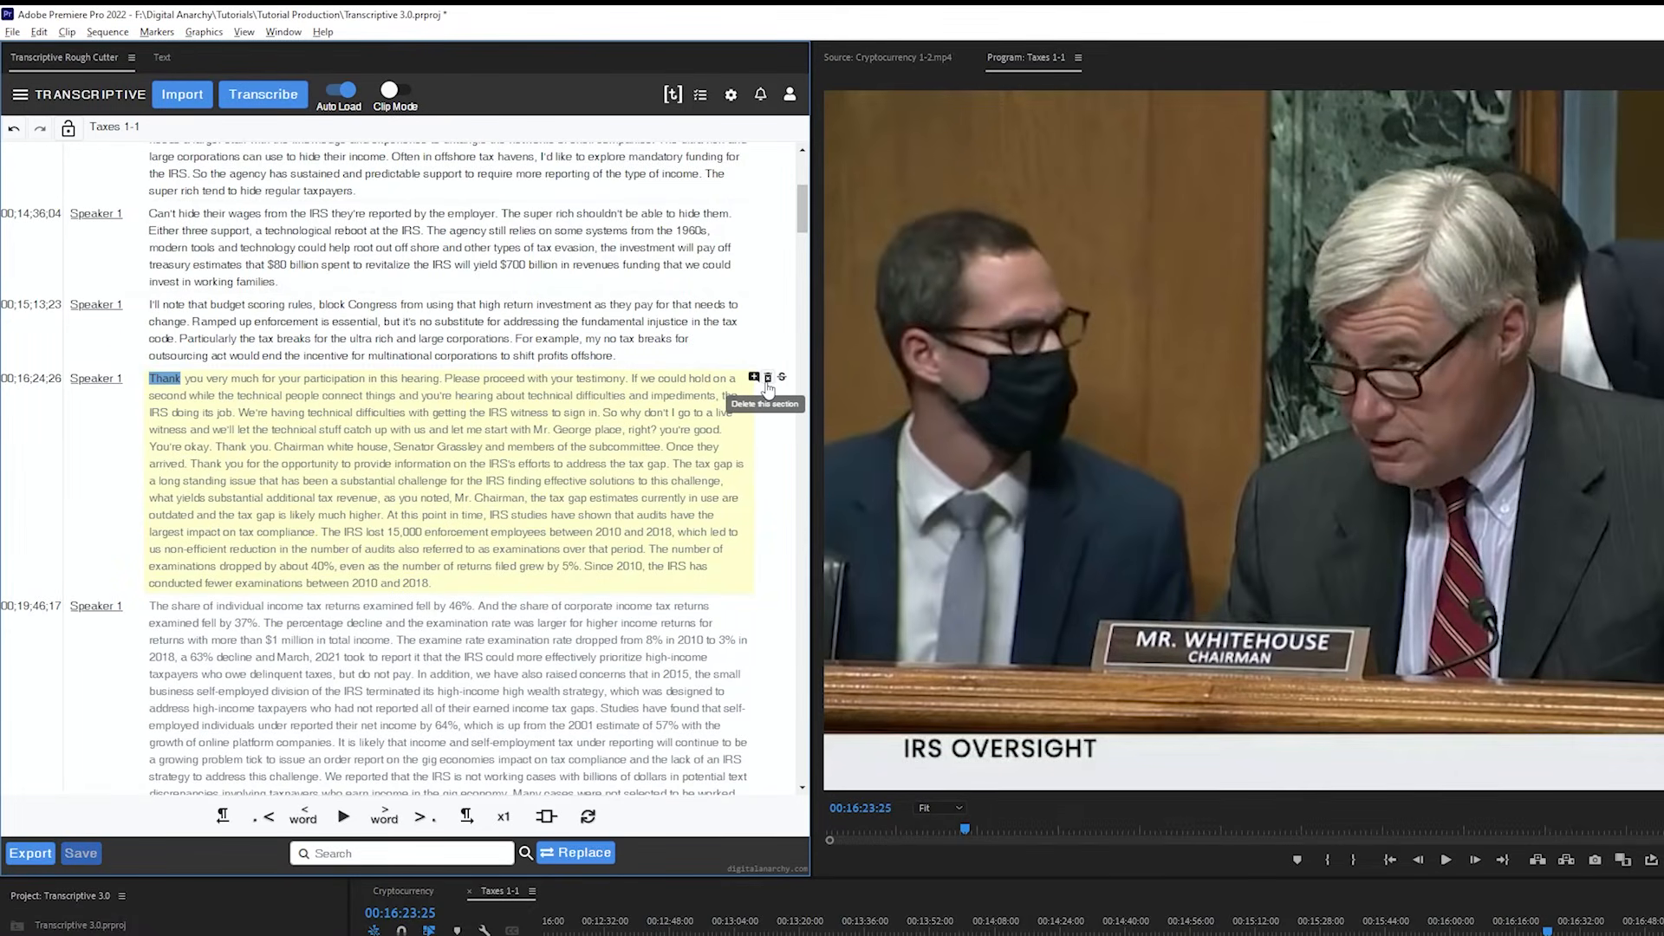
pyautogui.hotkey('ctrl', 'z')
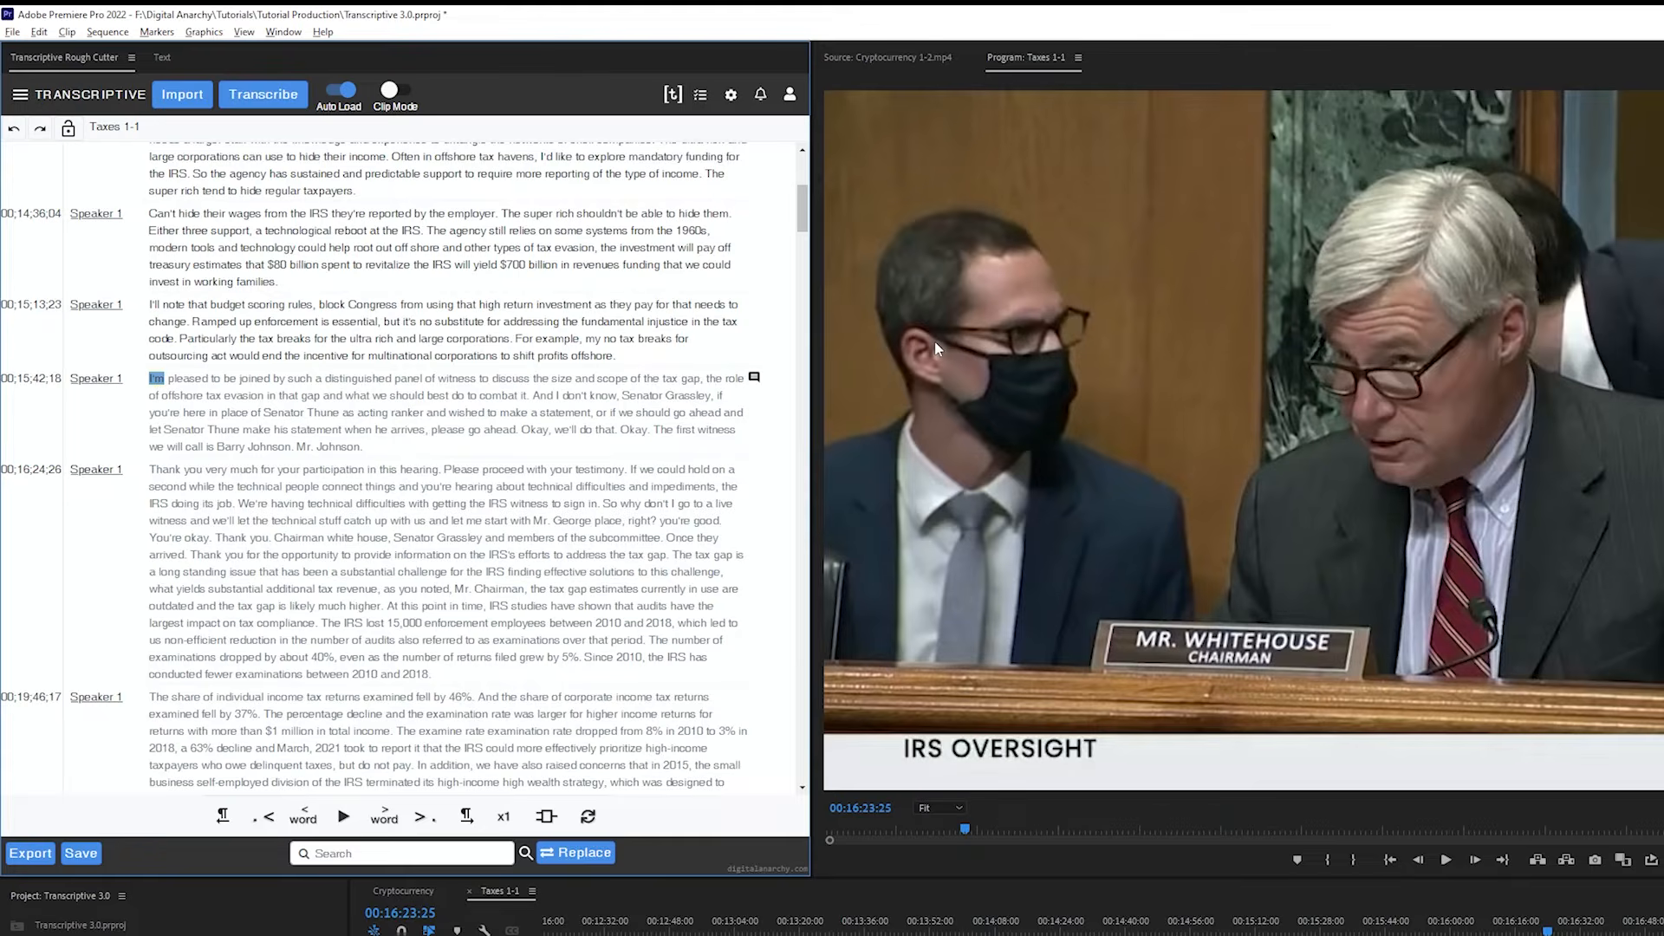
# Add Speaker 2 in Speaker Management, removing the extra third speaker, and assign Speaker 2 to the 00;15;13;23 section
pyautogui.click(19, 96)
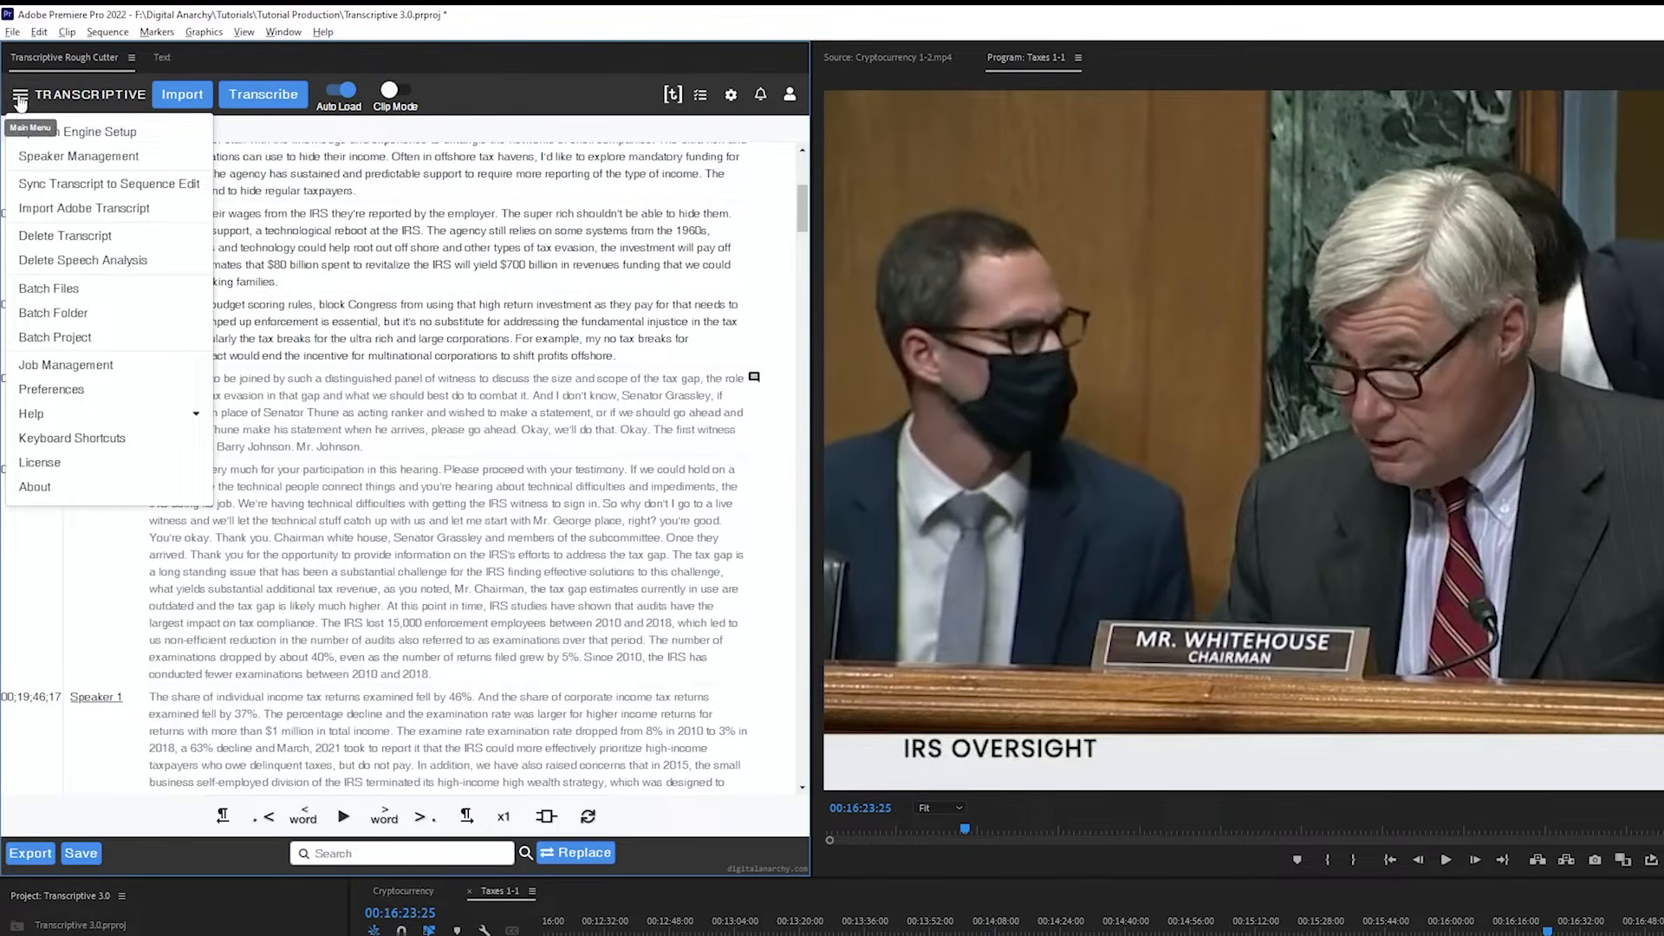
pyautogui.click(83, 157)
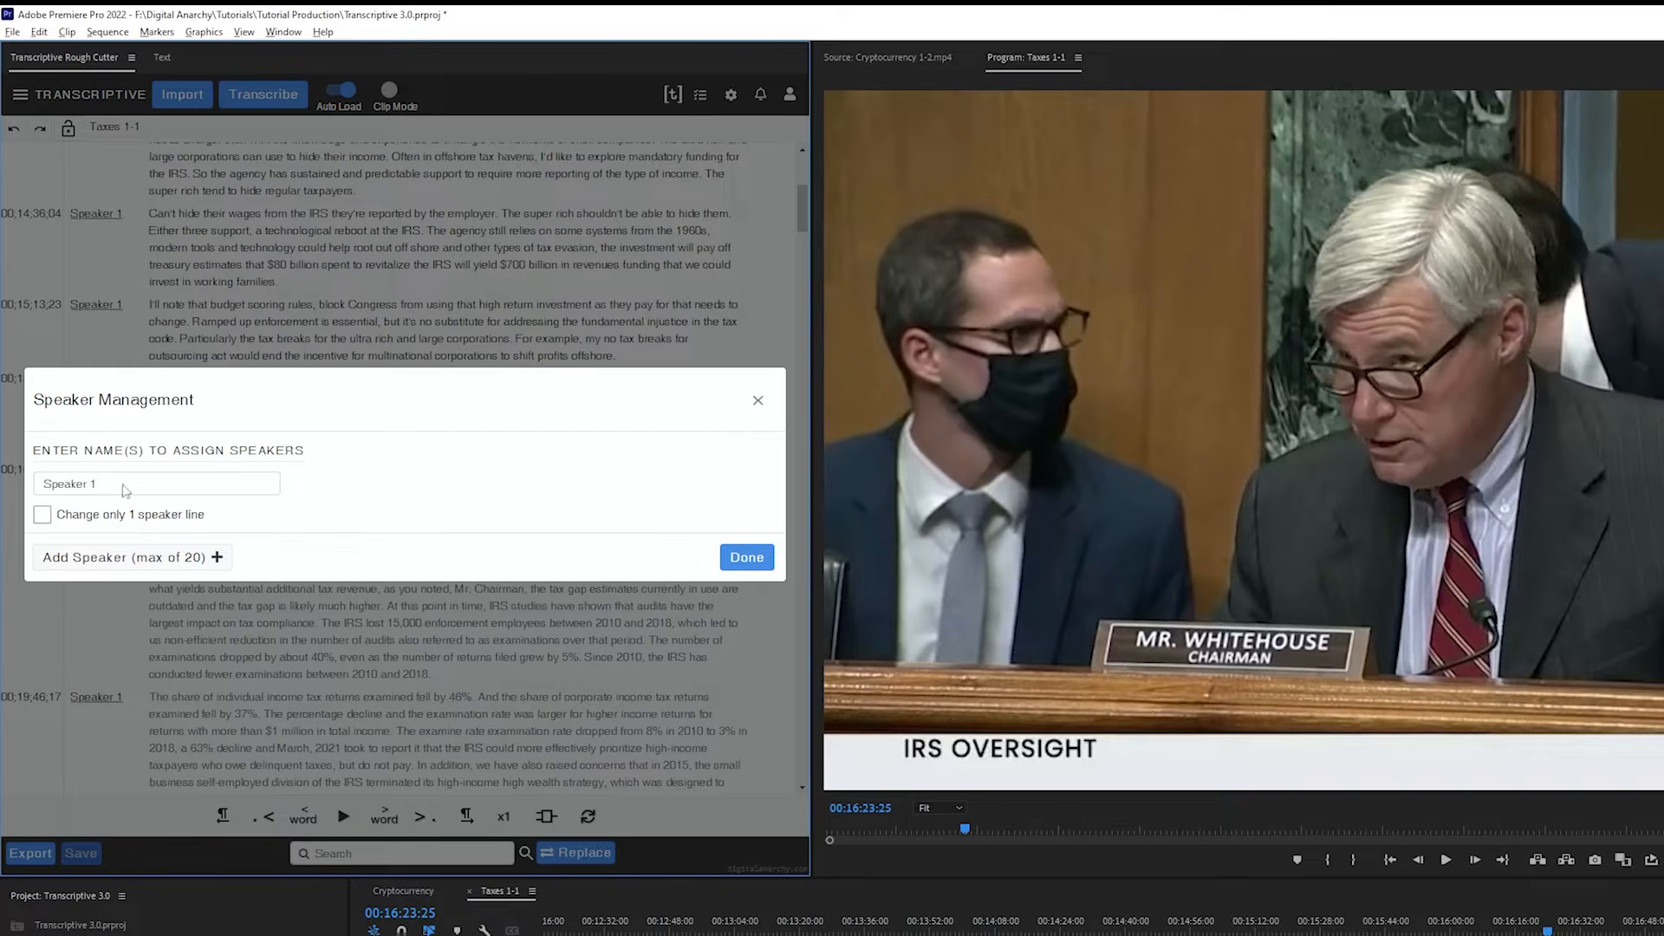
pyautogui.click(123, 557)
pyautogui.click(123, 574)
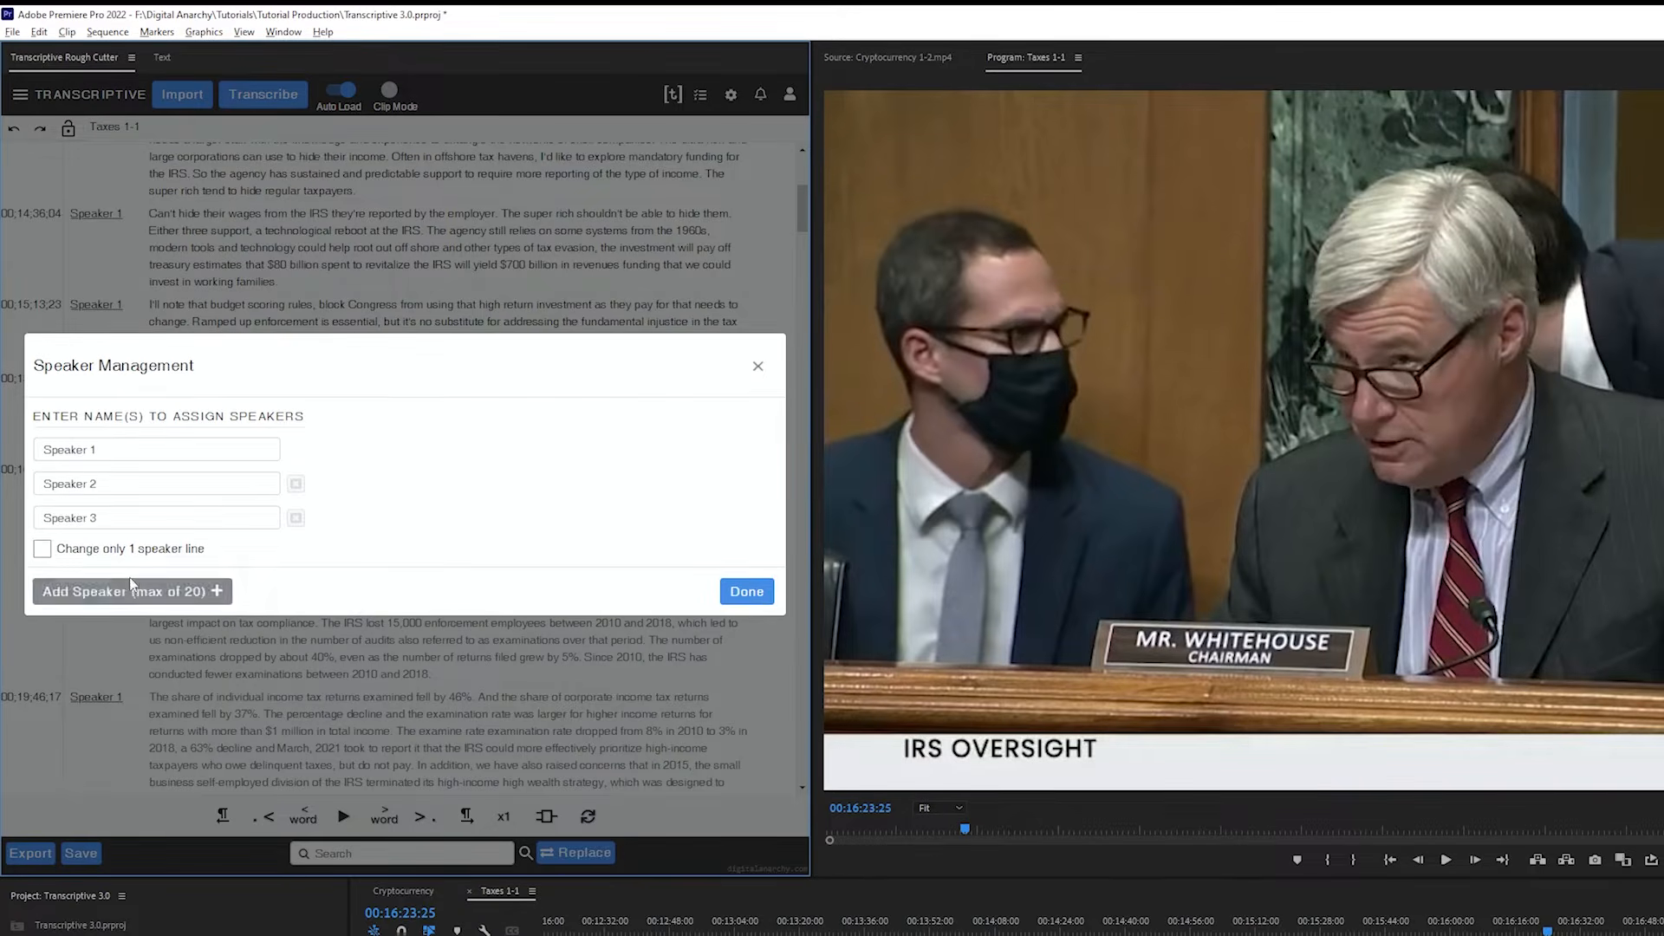
pyautogui.click(296, 517)
pyautogui.tripleClick(69, 466)
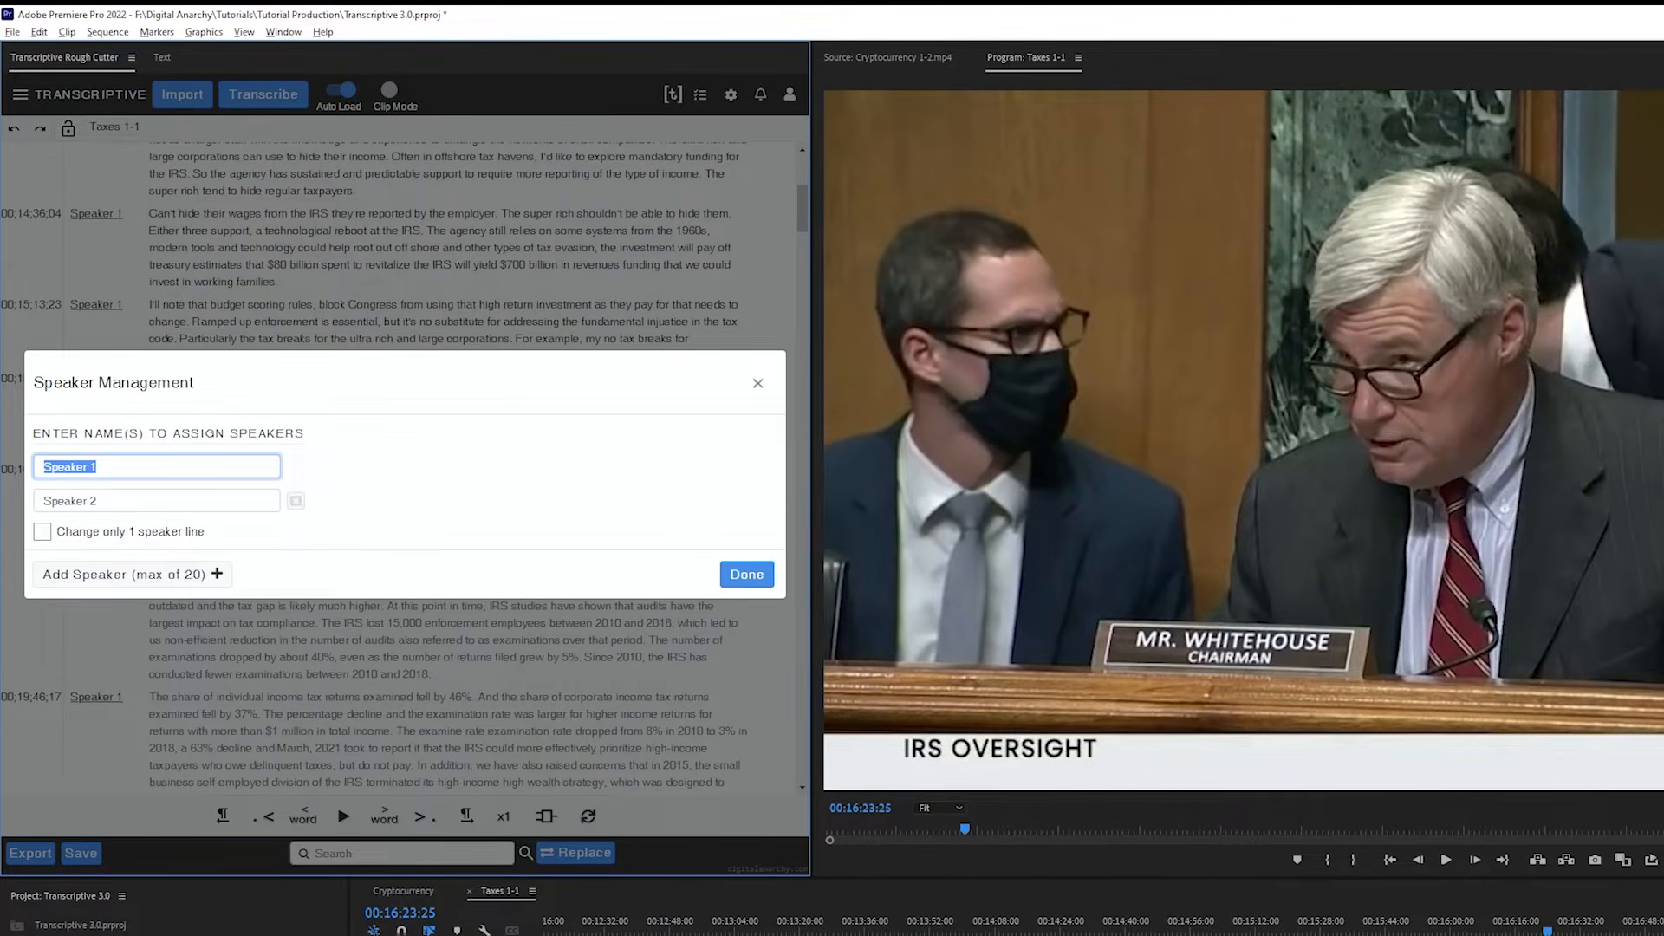
pyautogui.click(746, 574)
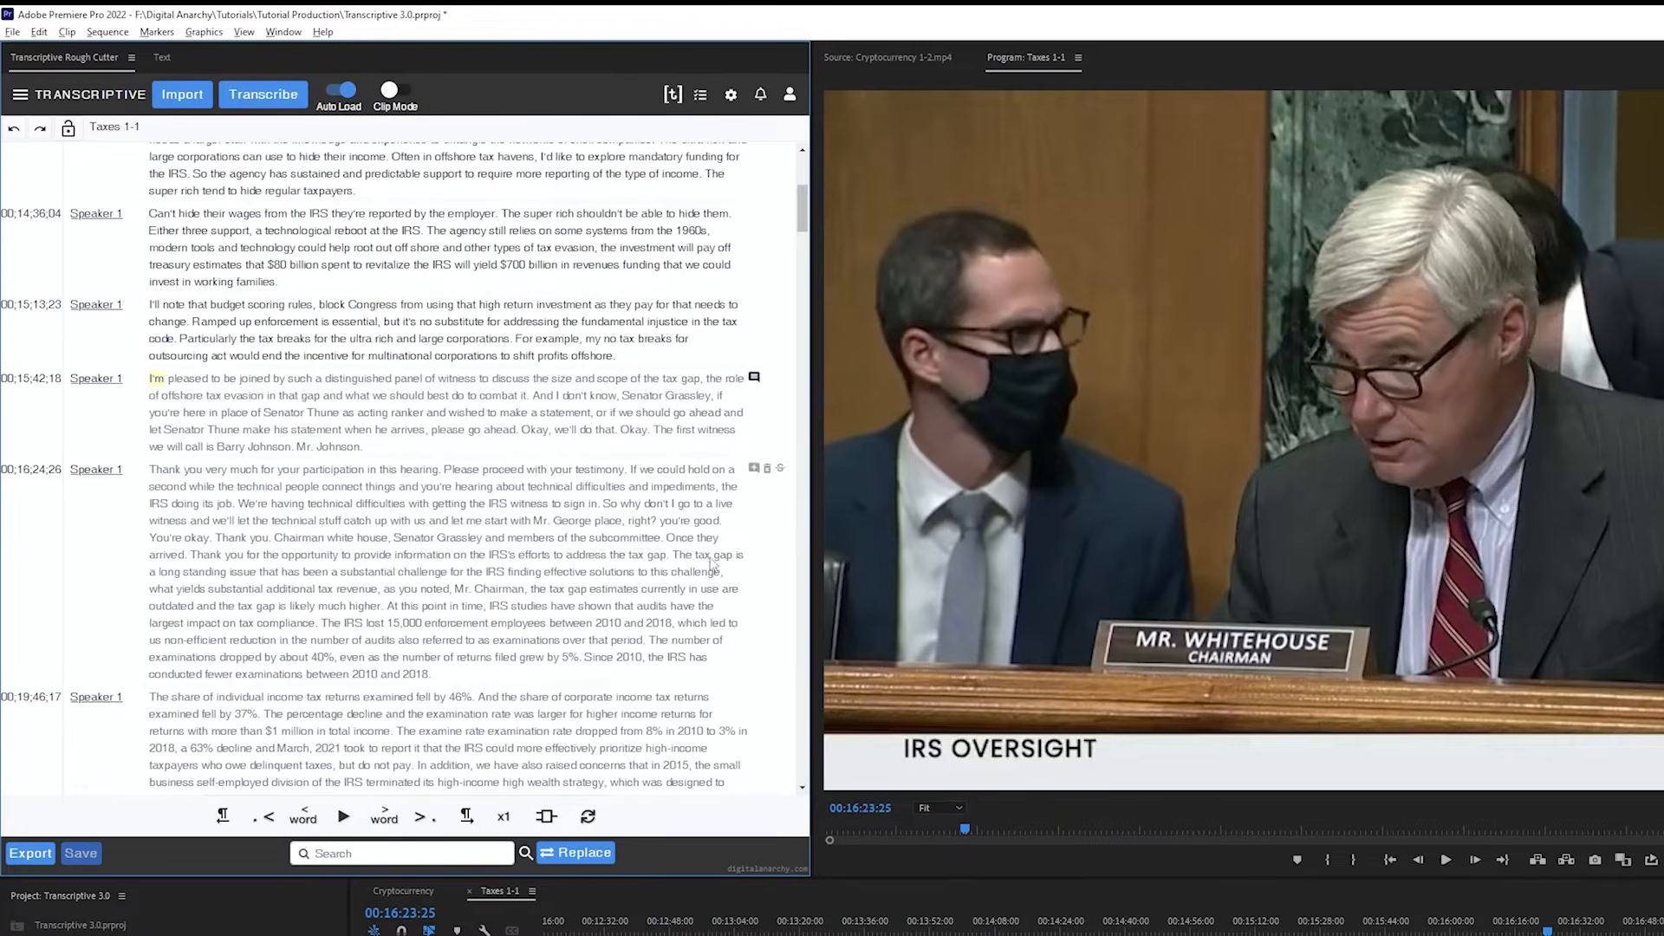
pyautogui.click(109, 307)
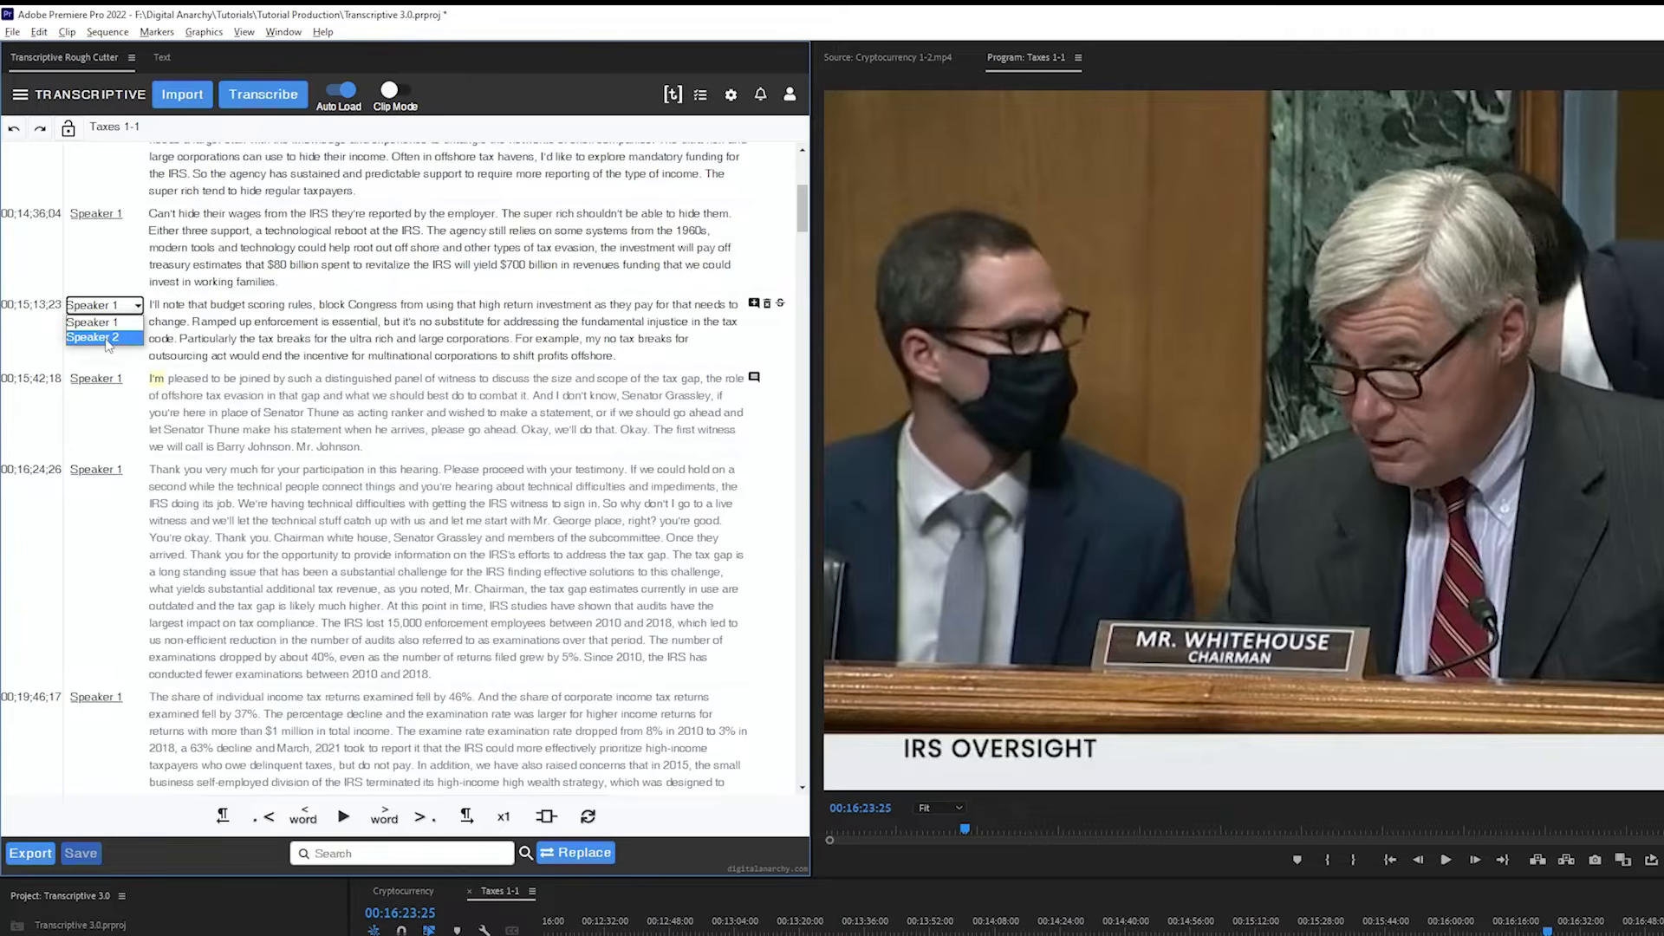
pyautogui.click(106, 338)
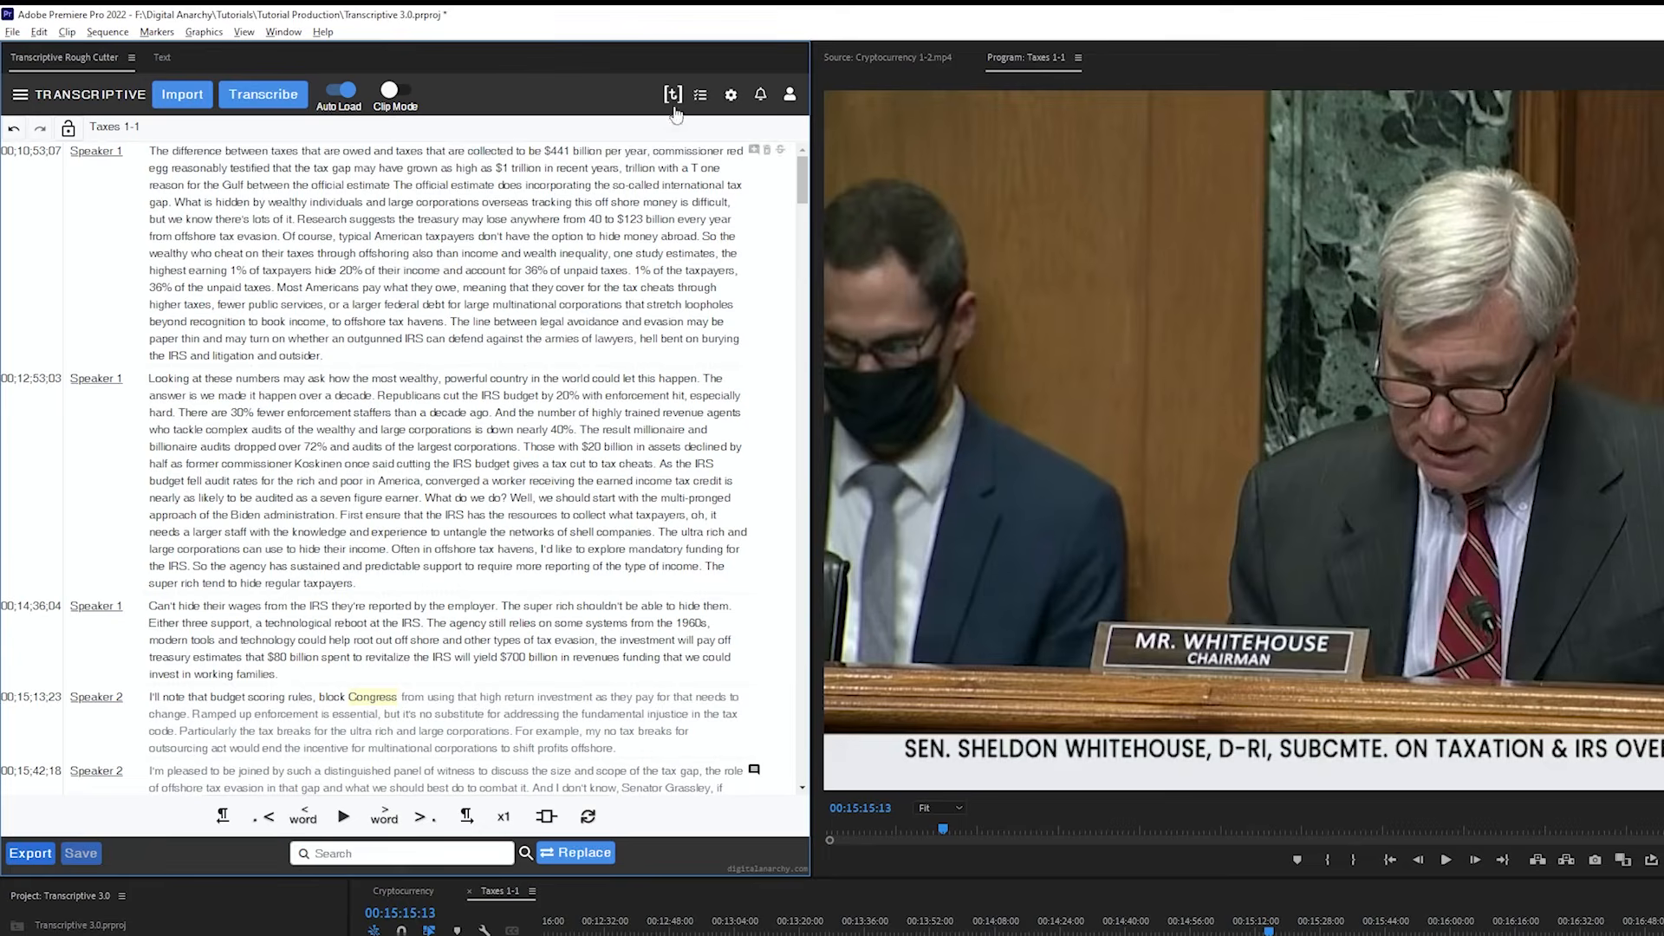
# Create a new Transcriptive.com web item named "Taxes for sharing" linked to the Taxes 1-1 sequence
pyautogui.click(672, 100)
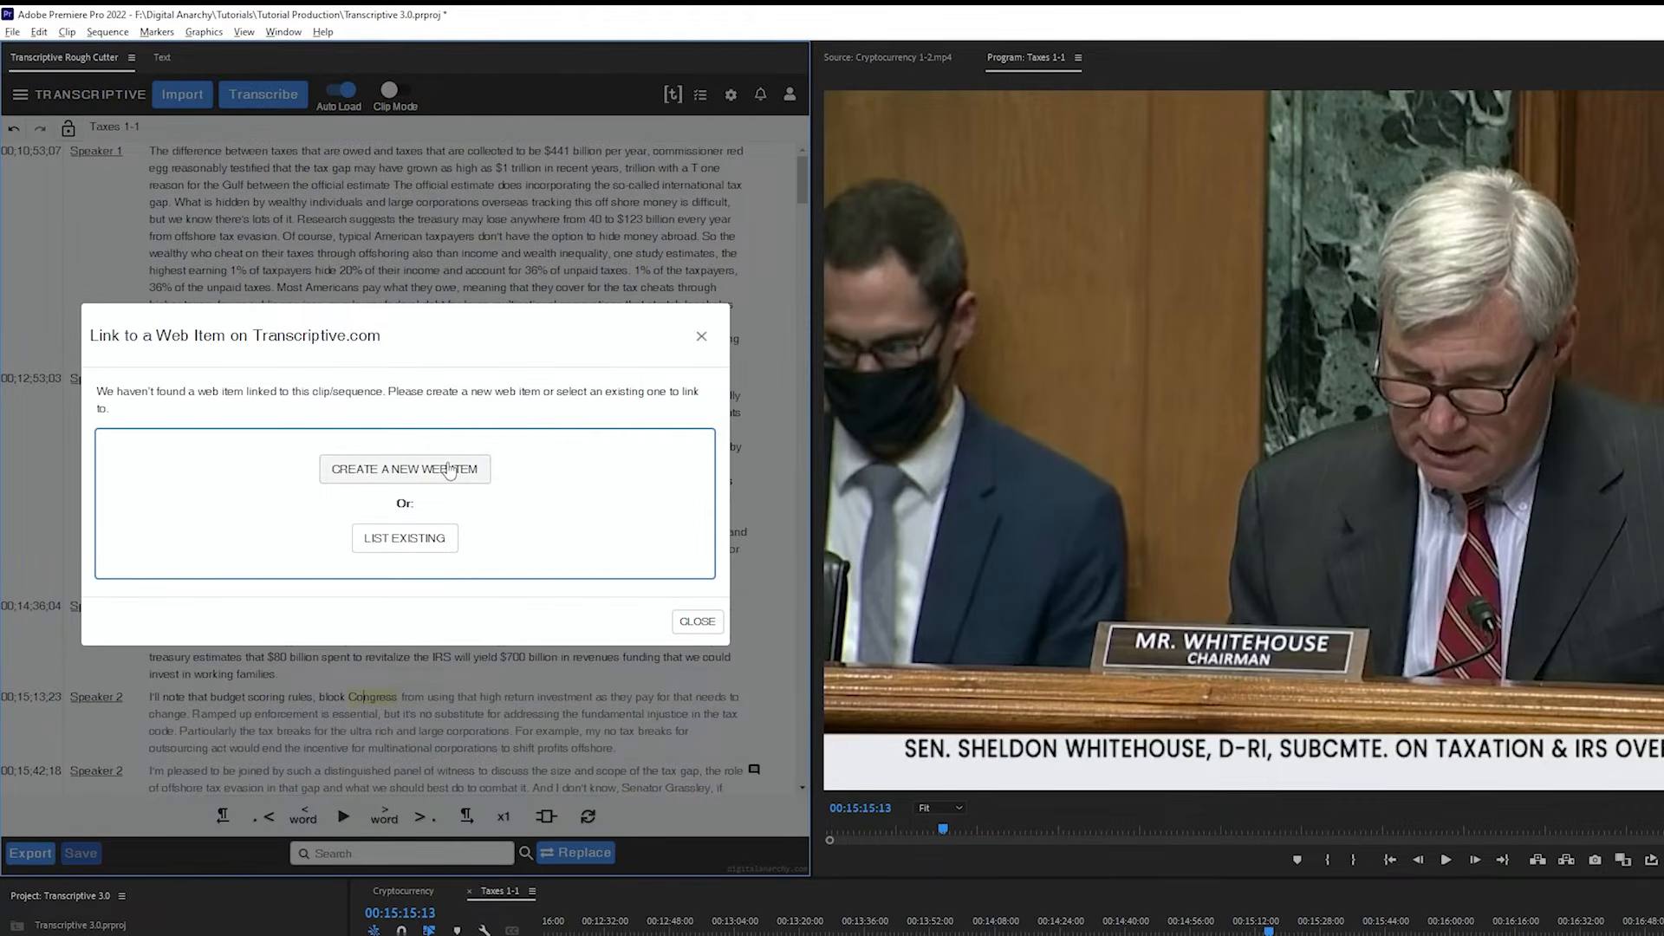
pyautogui.click(449, 469)
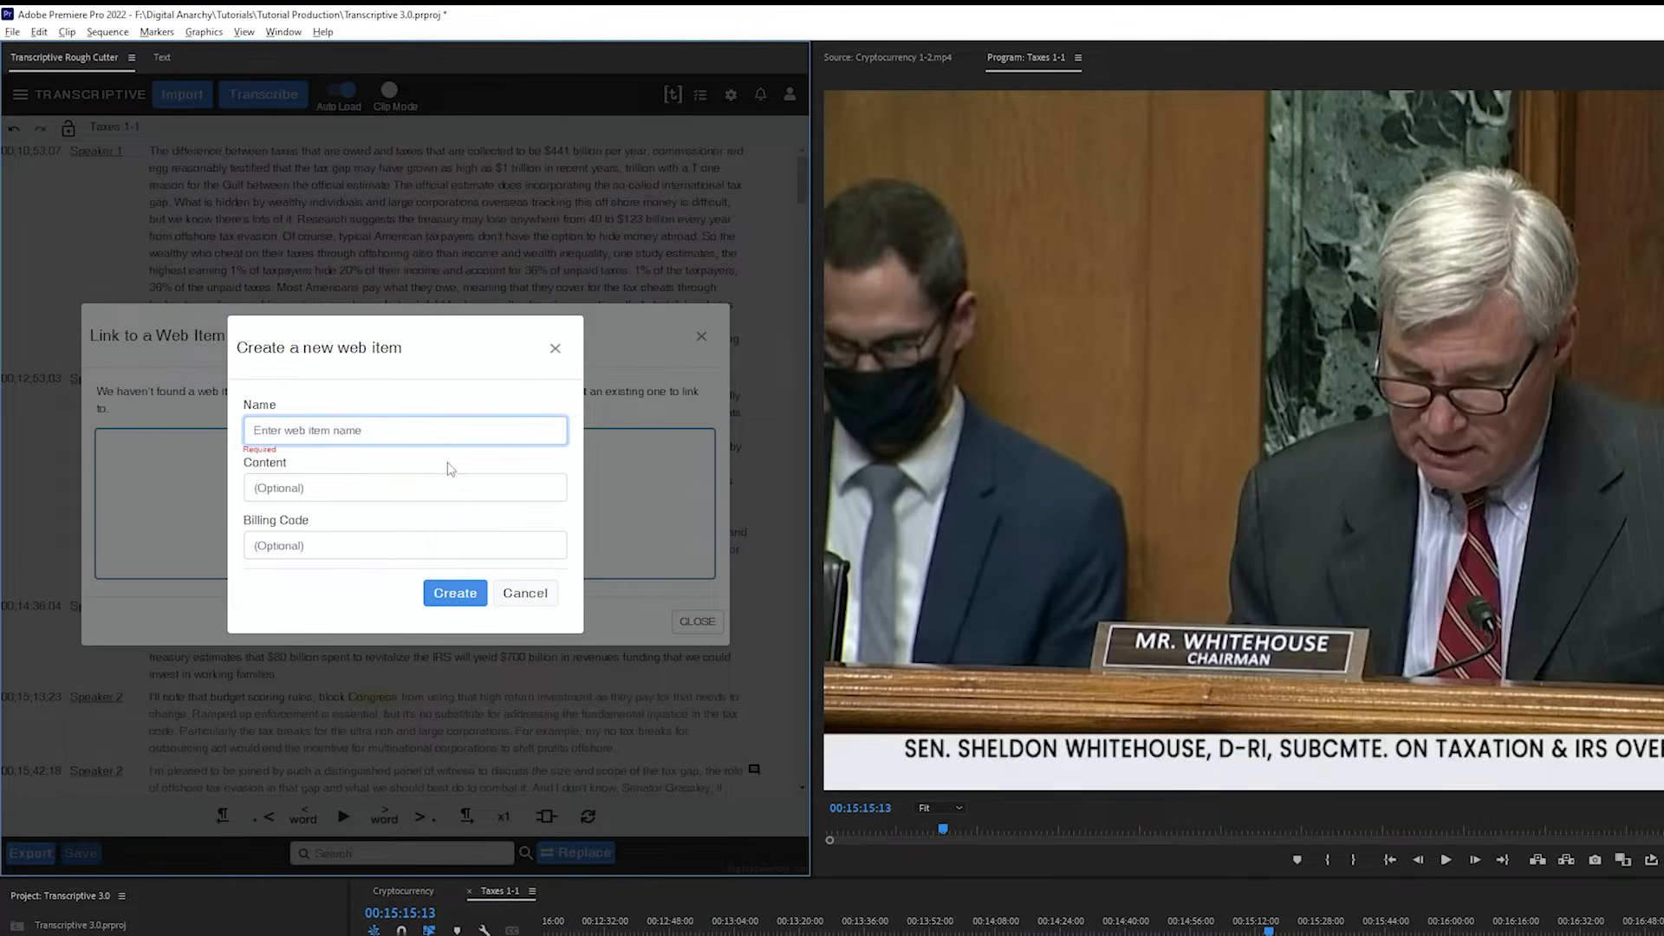
pyautogui.write('Taxes for sharing')
pyautogui.click(447, 465)
pyautogui.click(459, 595)
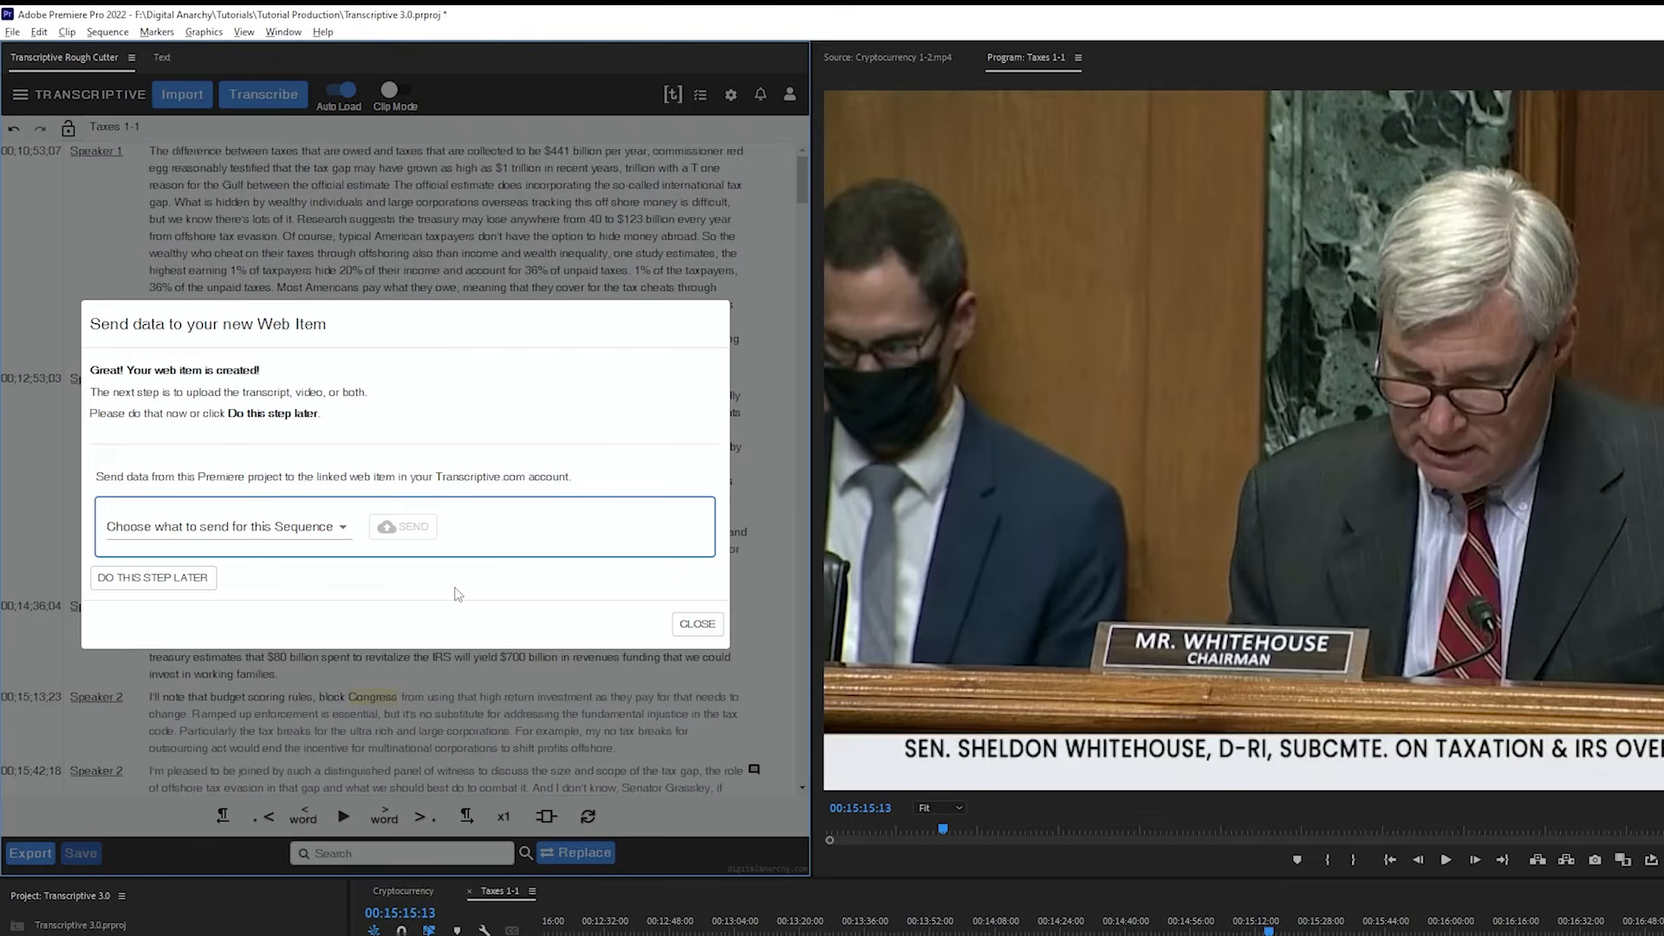
# Send only the transcript of the sequence to the new web item
pyautogui.click(326, 542)
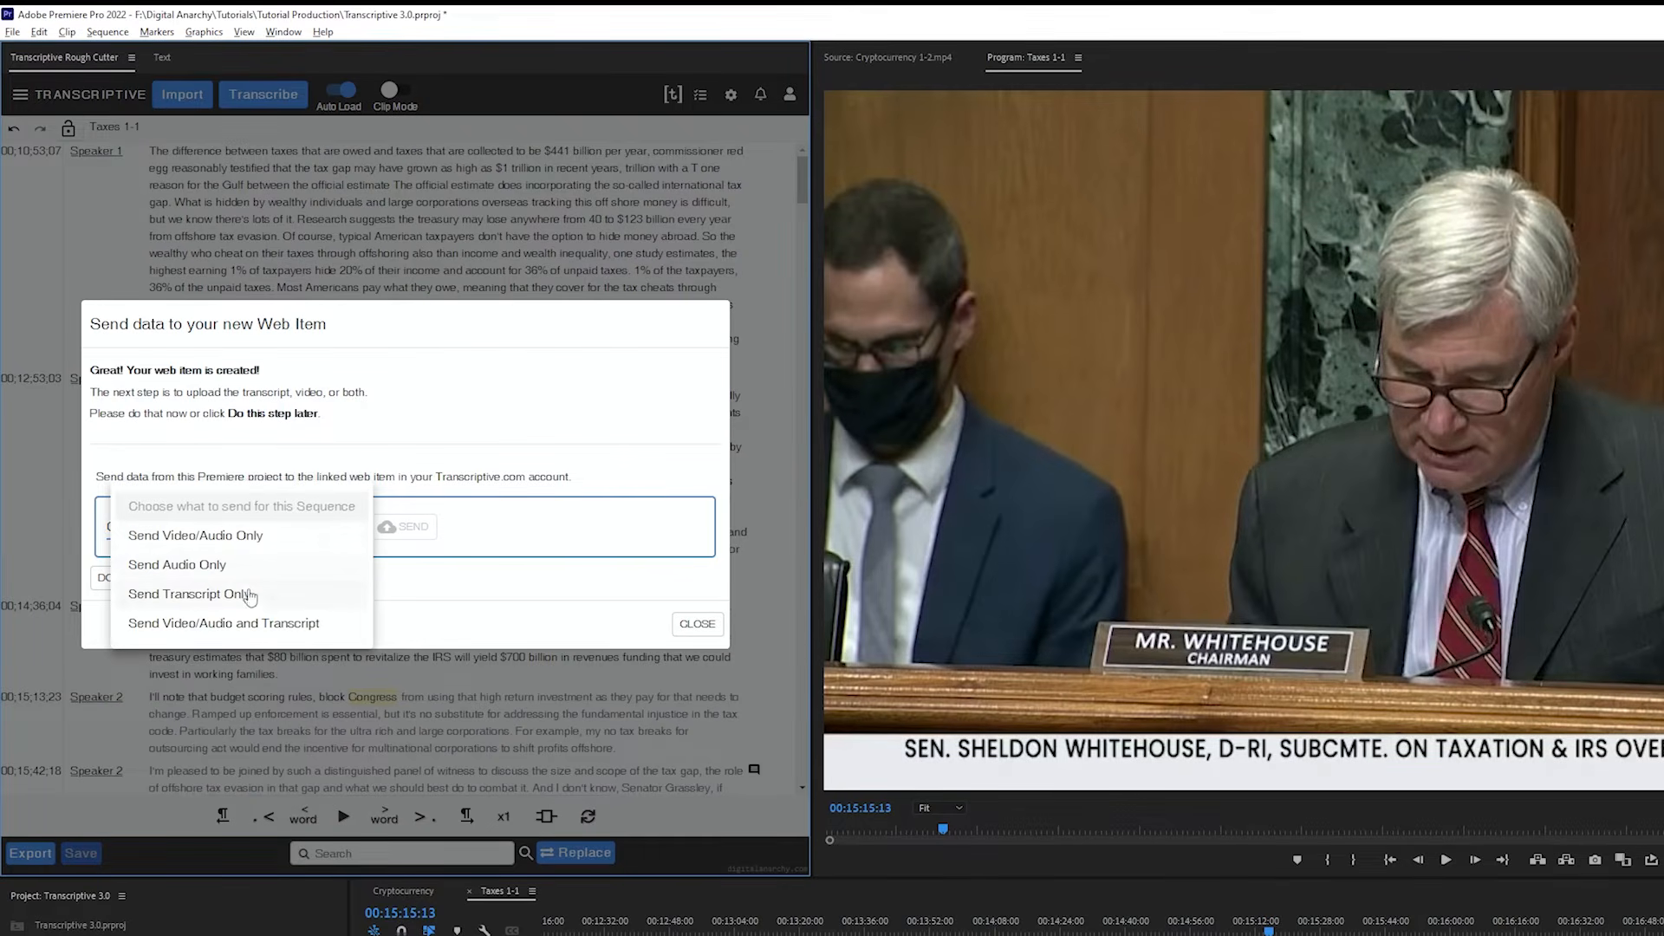
pyautogui.click(199, 594)
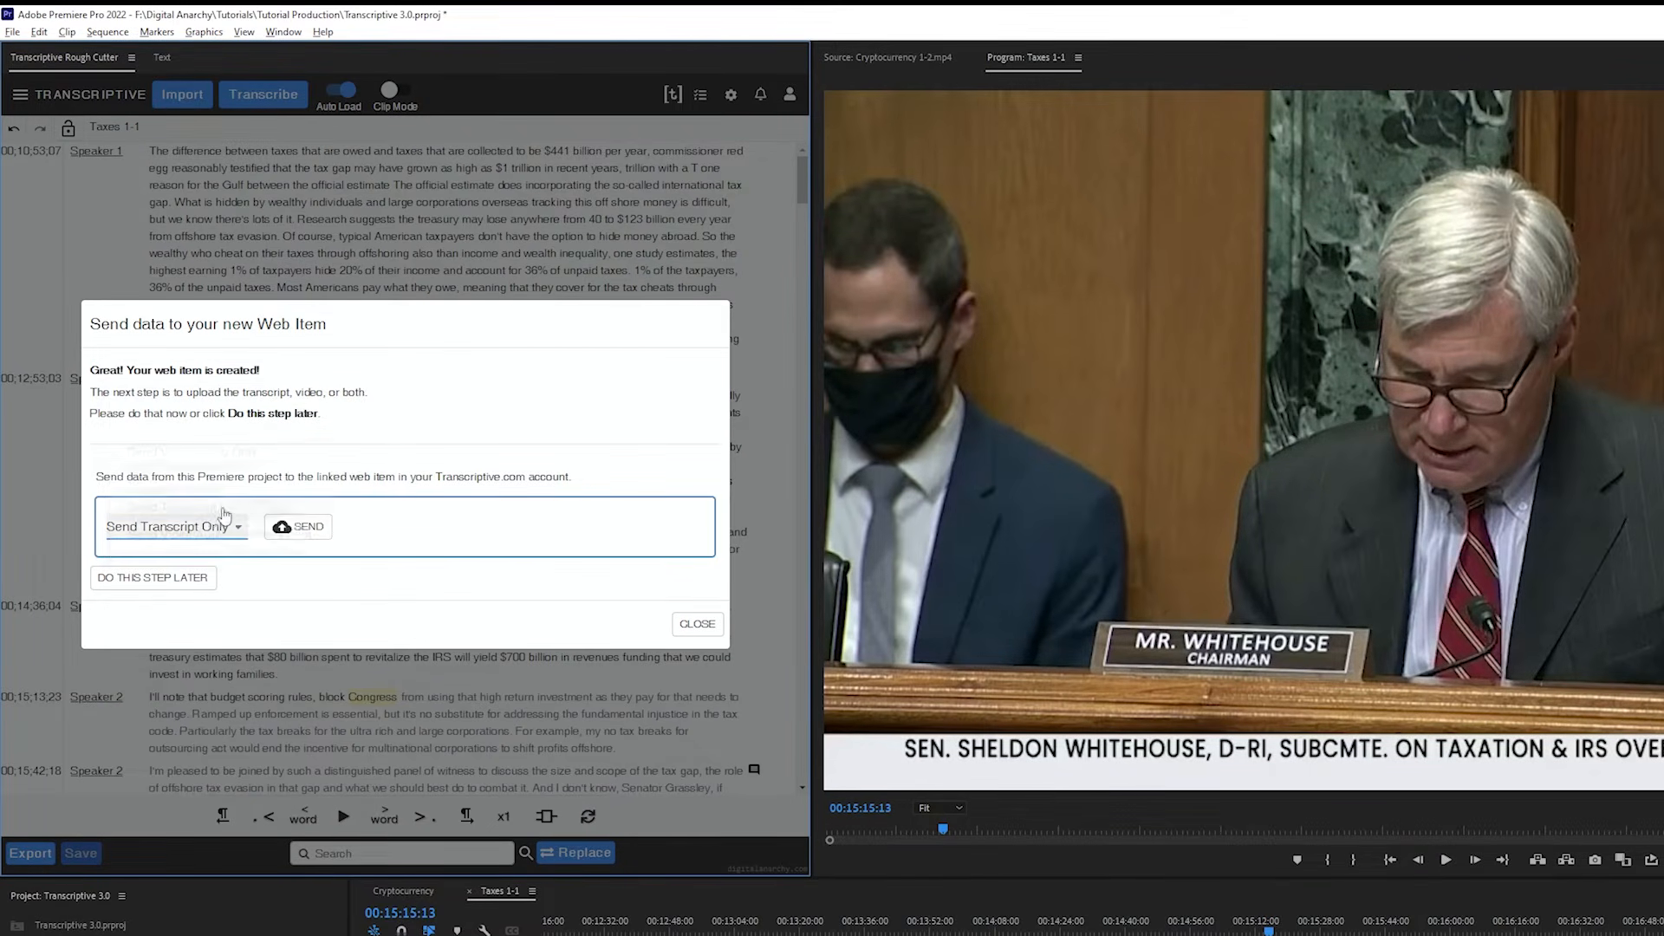
pyautogui.click(296, 528)
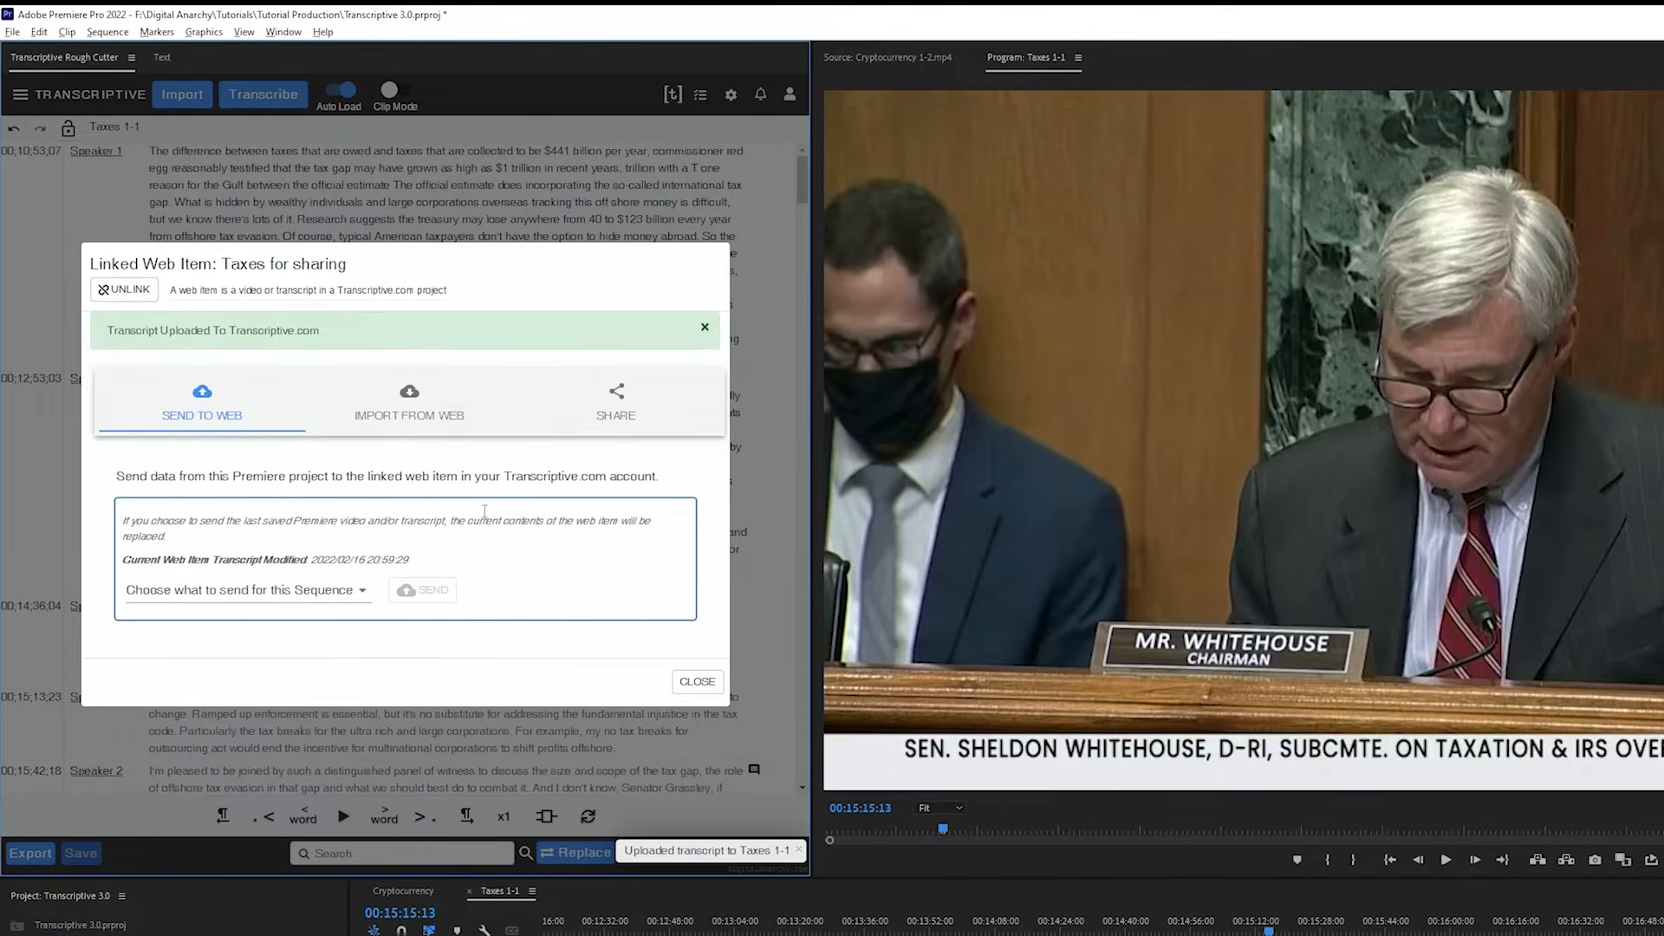
# Share the "Taxes for sharing" web item with a colleague by entering their e-mail address, and close the dialog
pyautogui.click(615, 401)
pyautogui.click(323, 555)
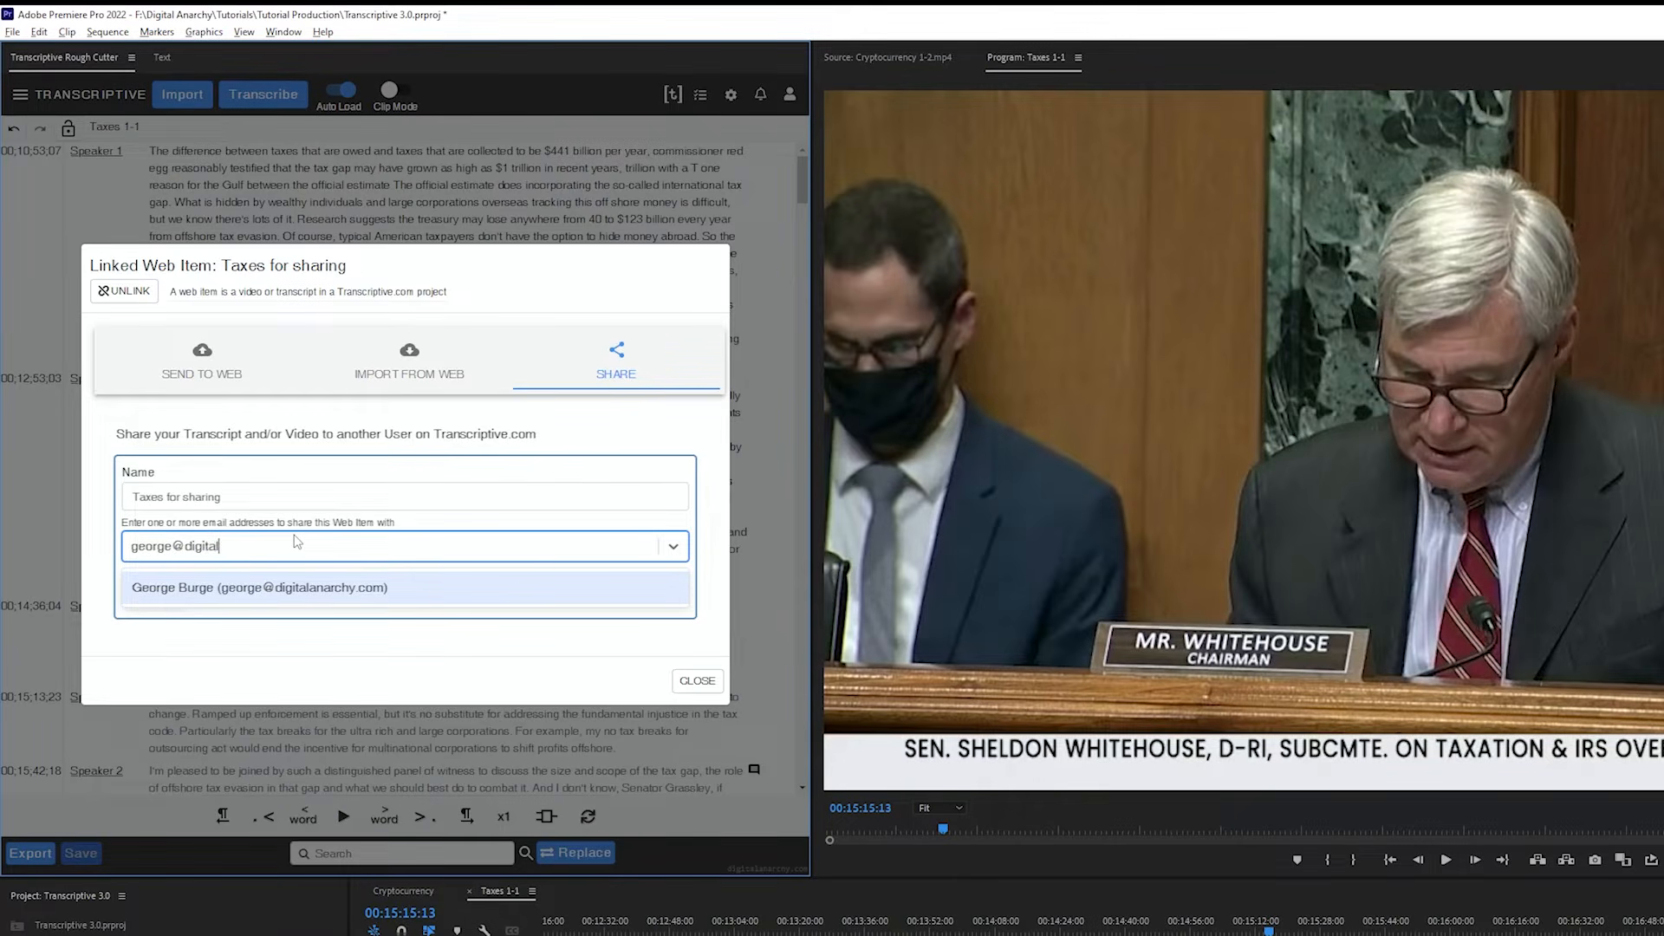
pyautogui.click(291, 589)
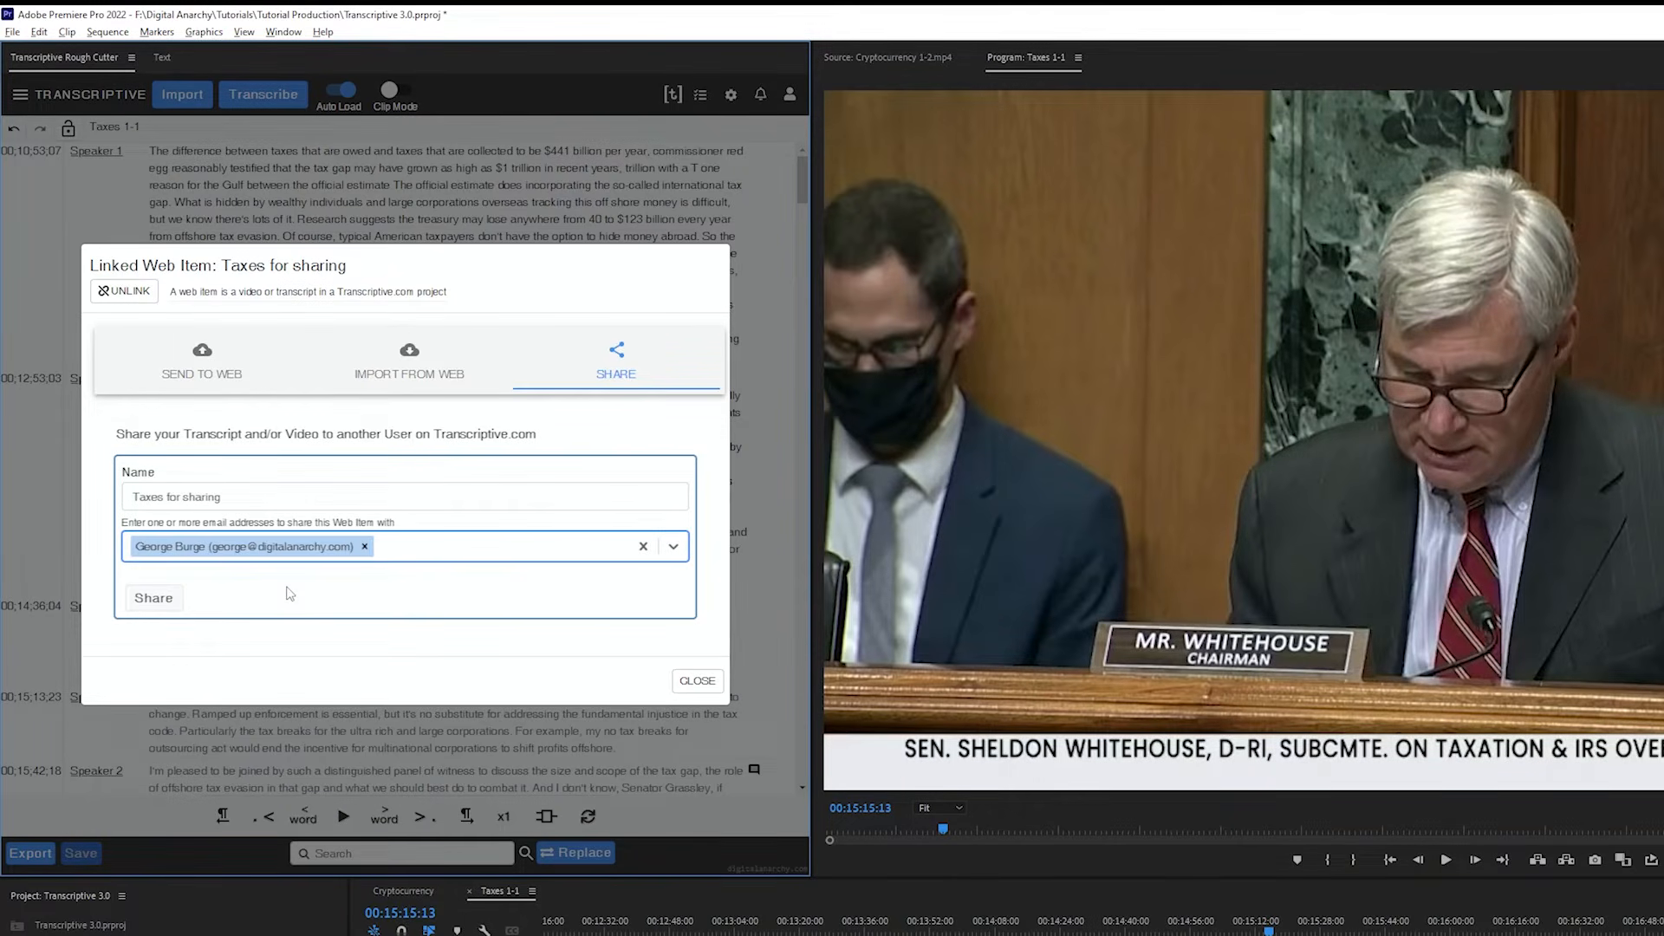
pyautogui.click(170, 604)
pyautogui.tripleClick(193, 308)
pyautogui.click(691, 703)
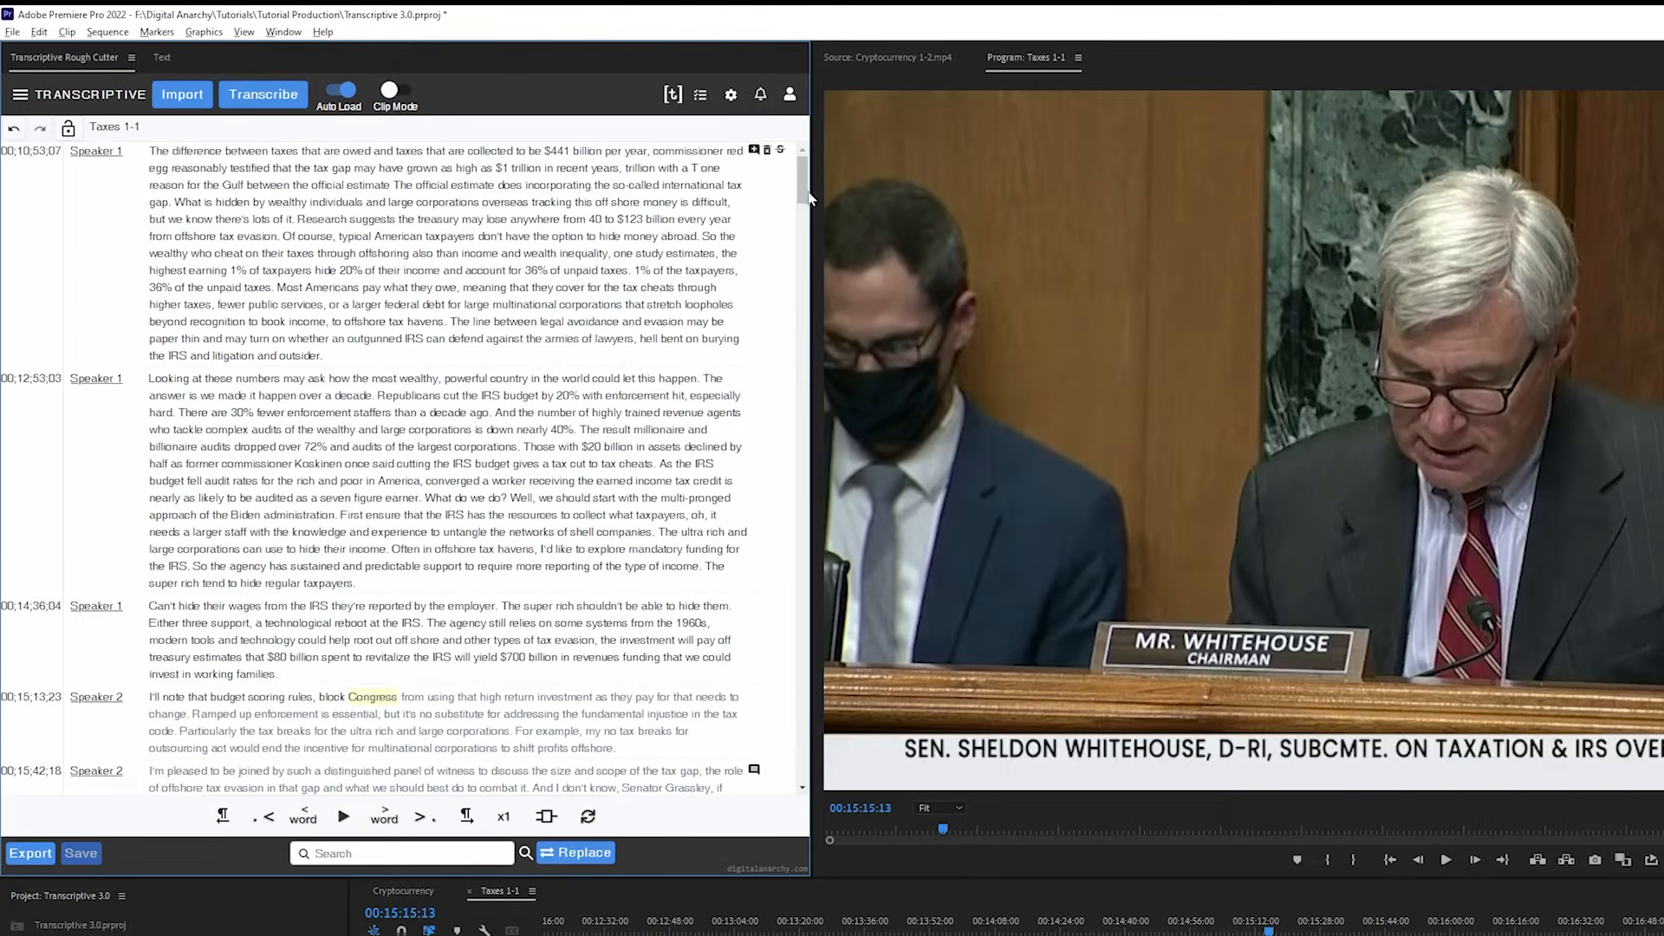
# Review the application notifications, then look over the sharing and import-from-web options of the linked web item
pyautogui.click(761, 95)
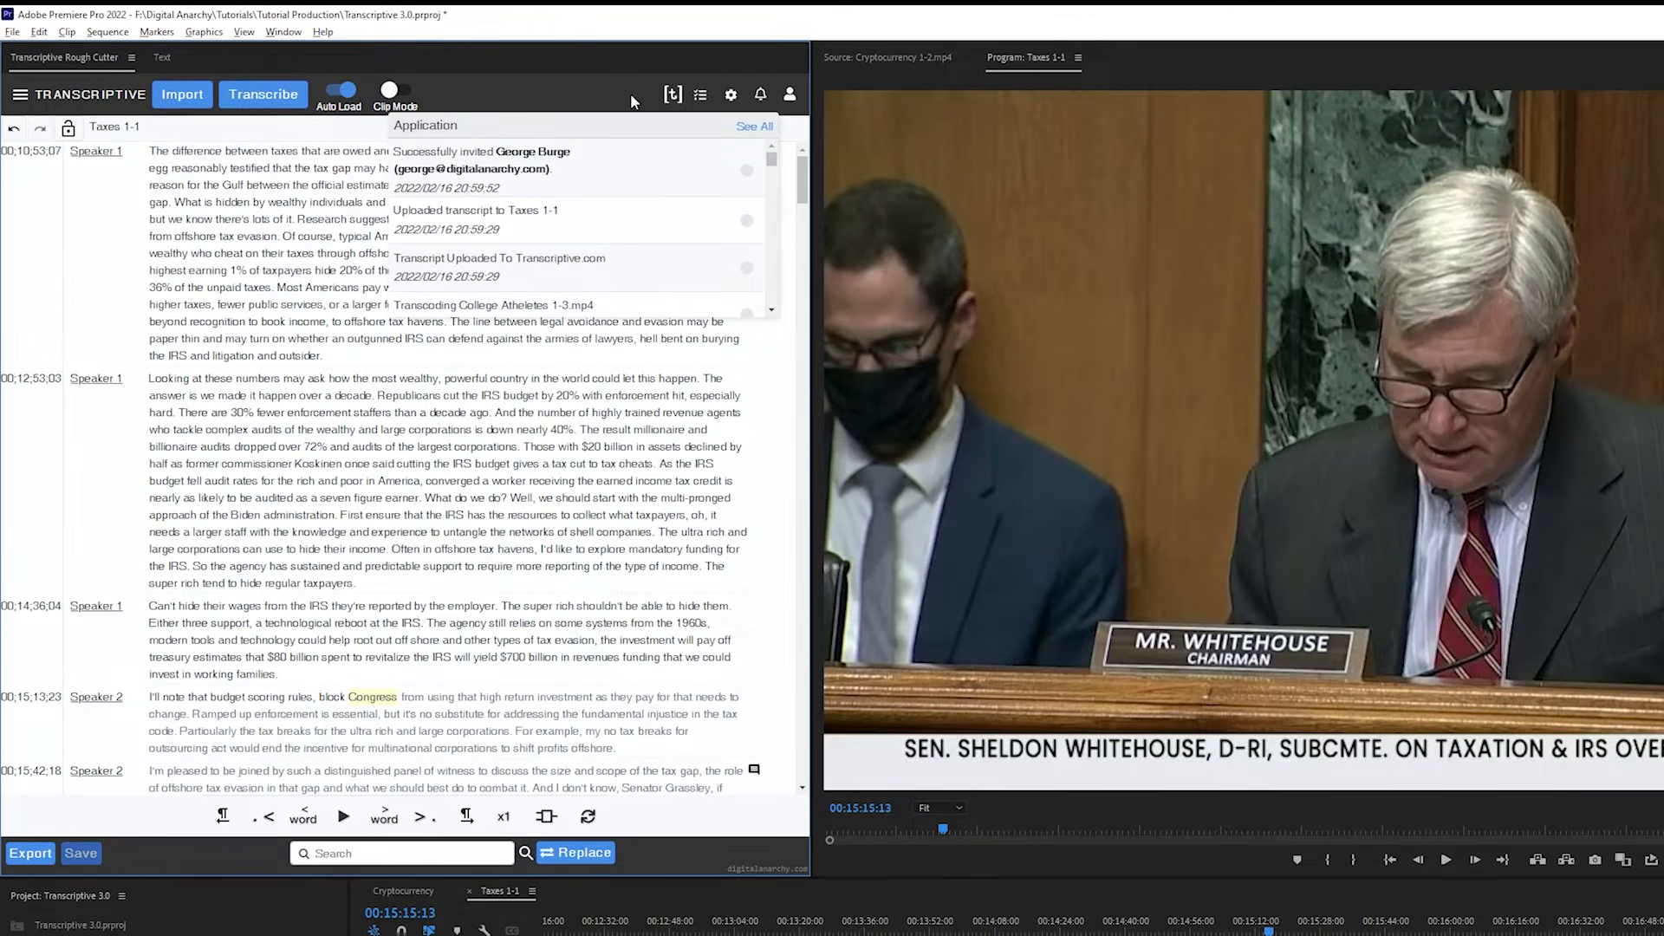
pyautogui.click(673, 95)
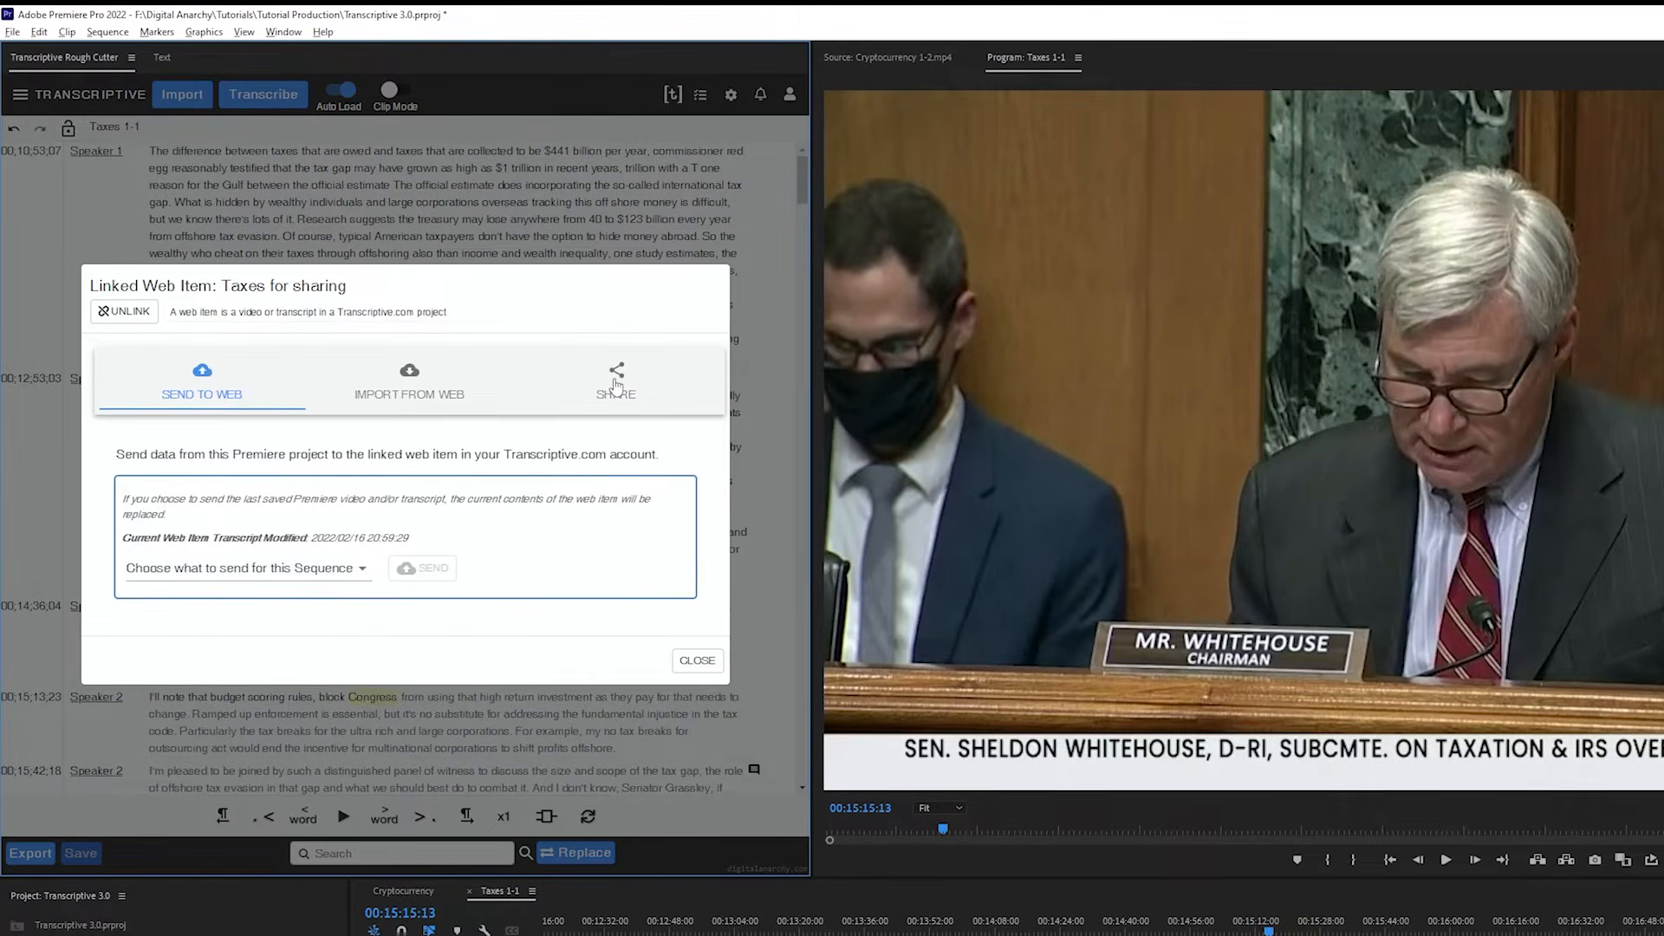
pyautogui.click(618, 386)
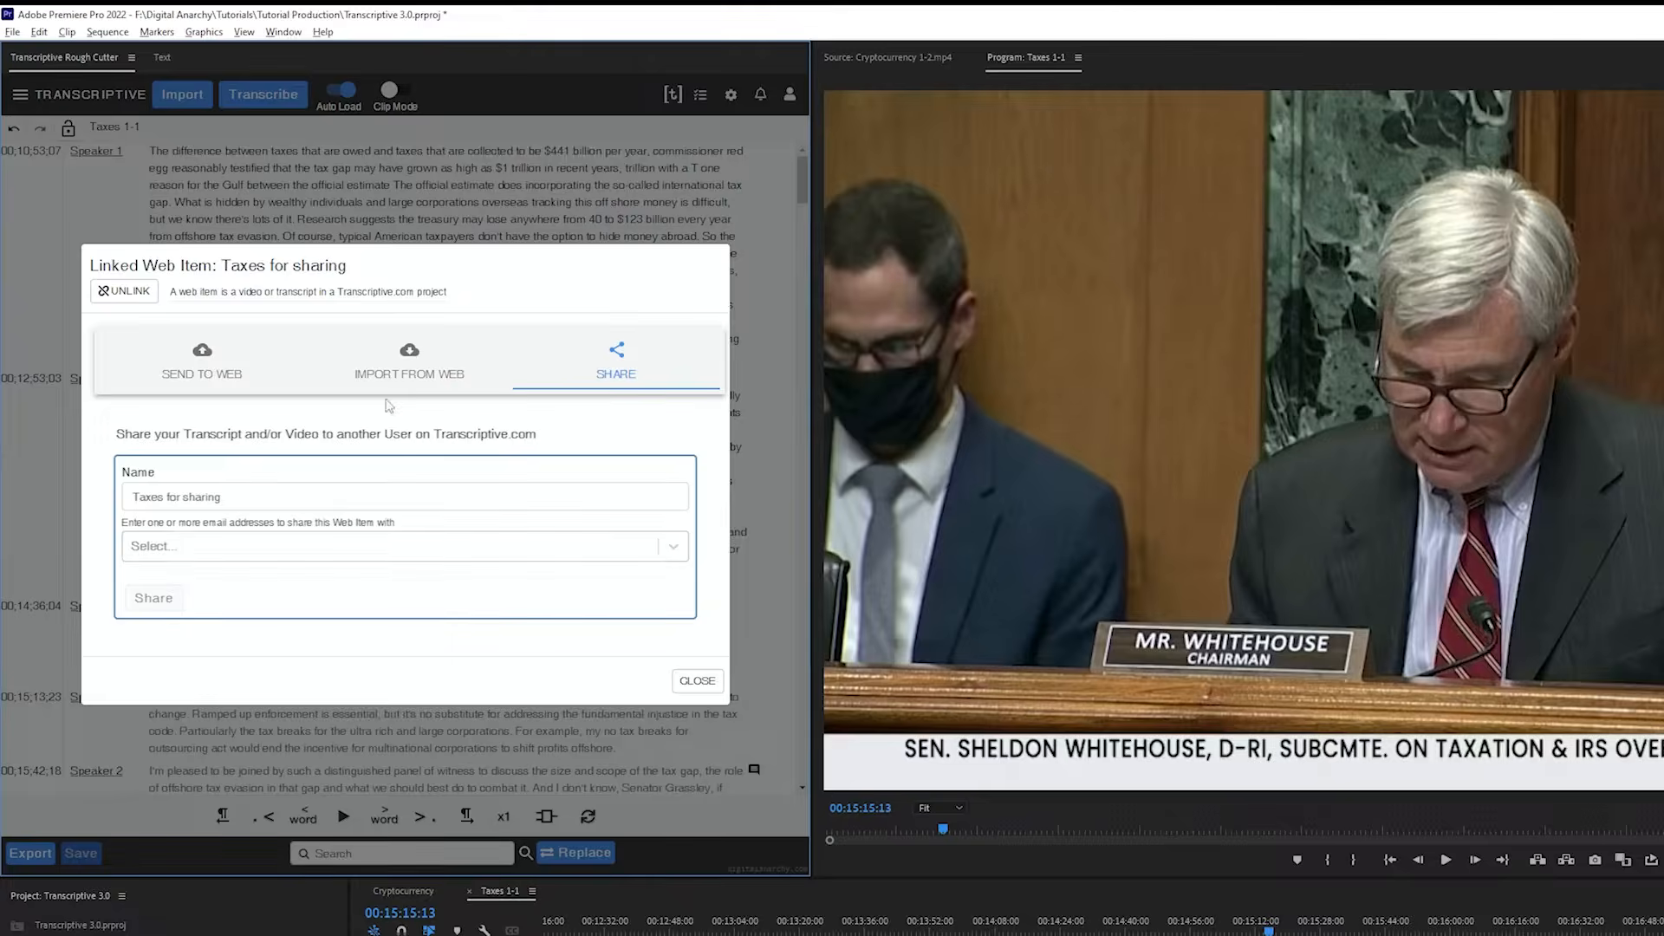
pyautogui.click(413, 368)
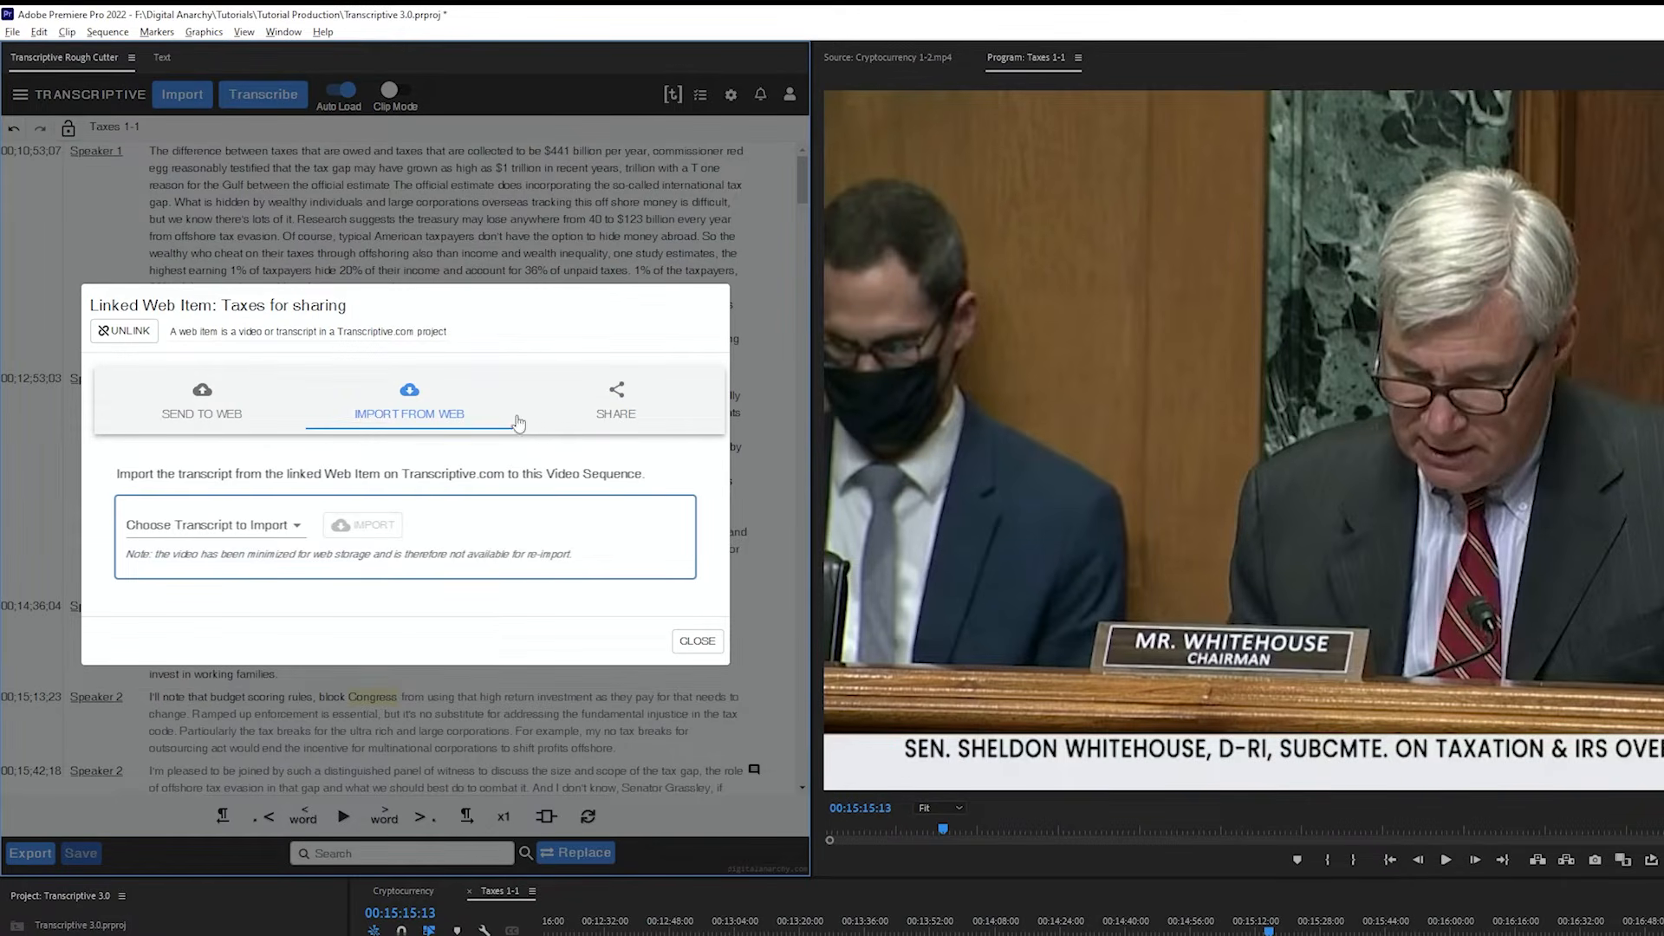
# Import the "Taxes for sharing - 2022/02/16 20:59:02" transcript from the linked web item, overwriting the current transcript, and close the dialog
pyautogui.click(269, 530)
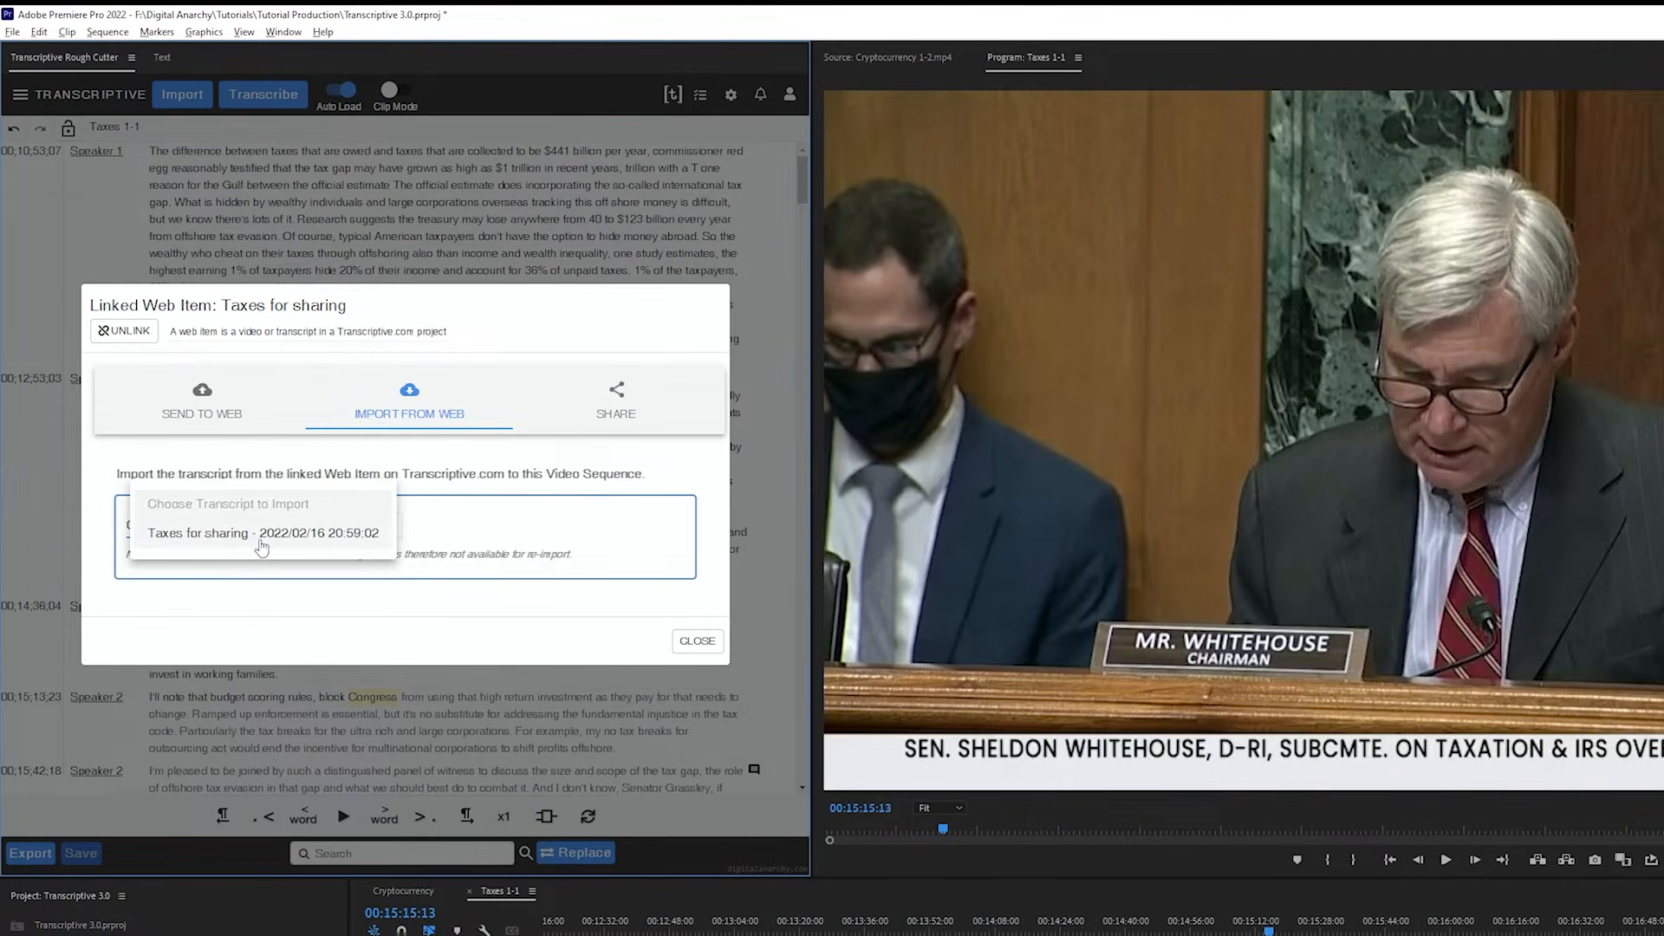
pyautogui.click(265, 532)
pyautogui.click(431, 525)
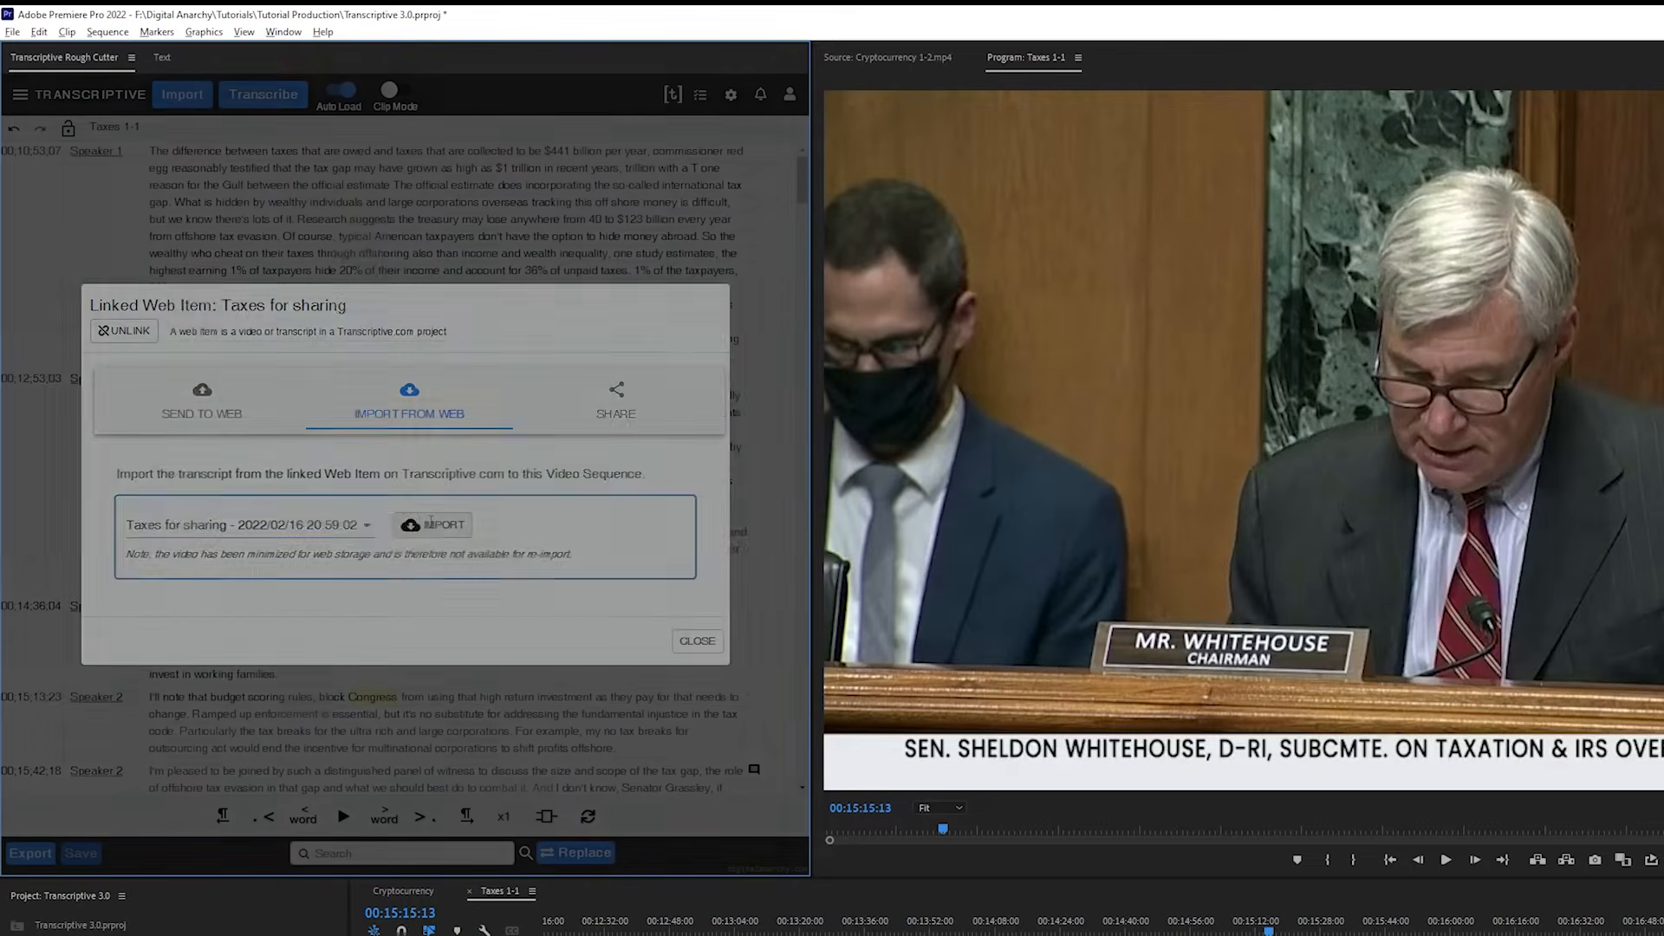
pyautogui.click(91, 264)
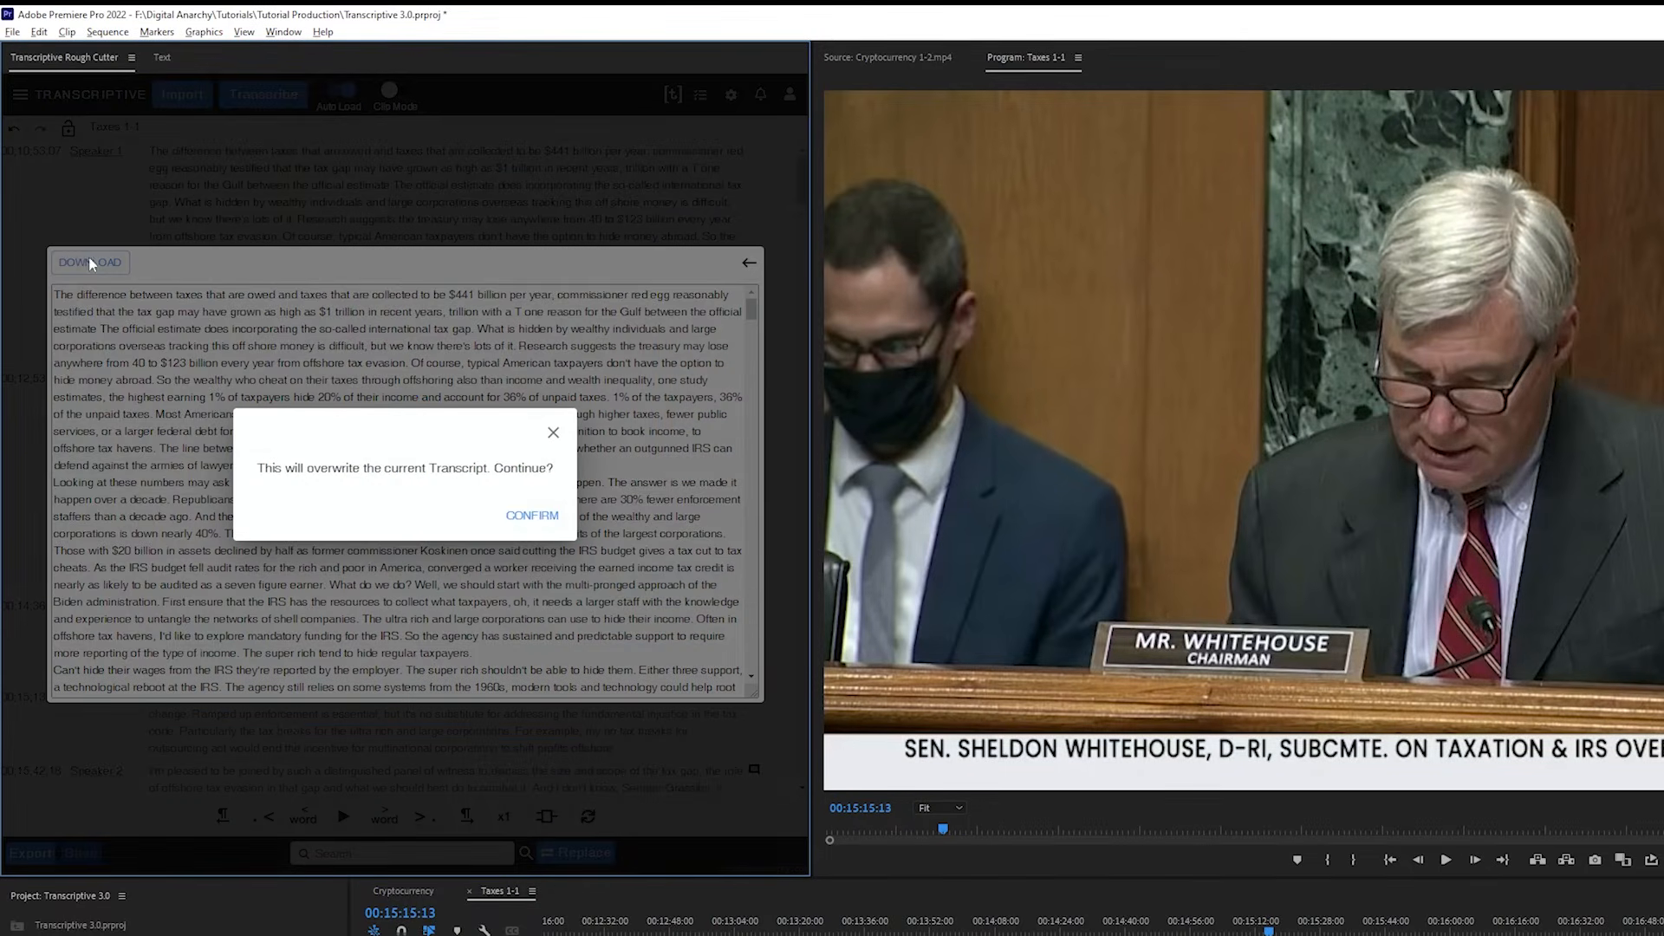
pyautogui.click(532, 516)
pyautogui.click(686, 662)
# In Clip Mode, strike out unwanted paragraphs of the College Atheletes 1-2.mp4 transcript, including the one at 00;00;52;20, and generate a rough cut
pyautogui.click(395, 90)
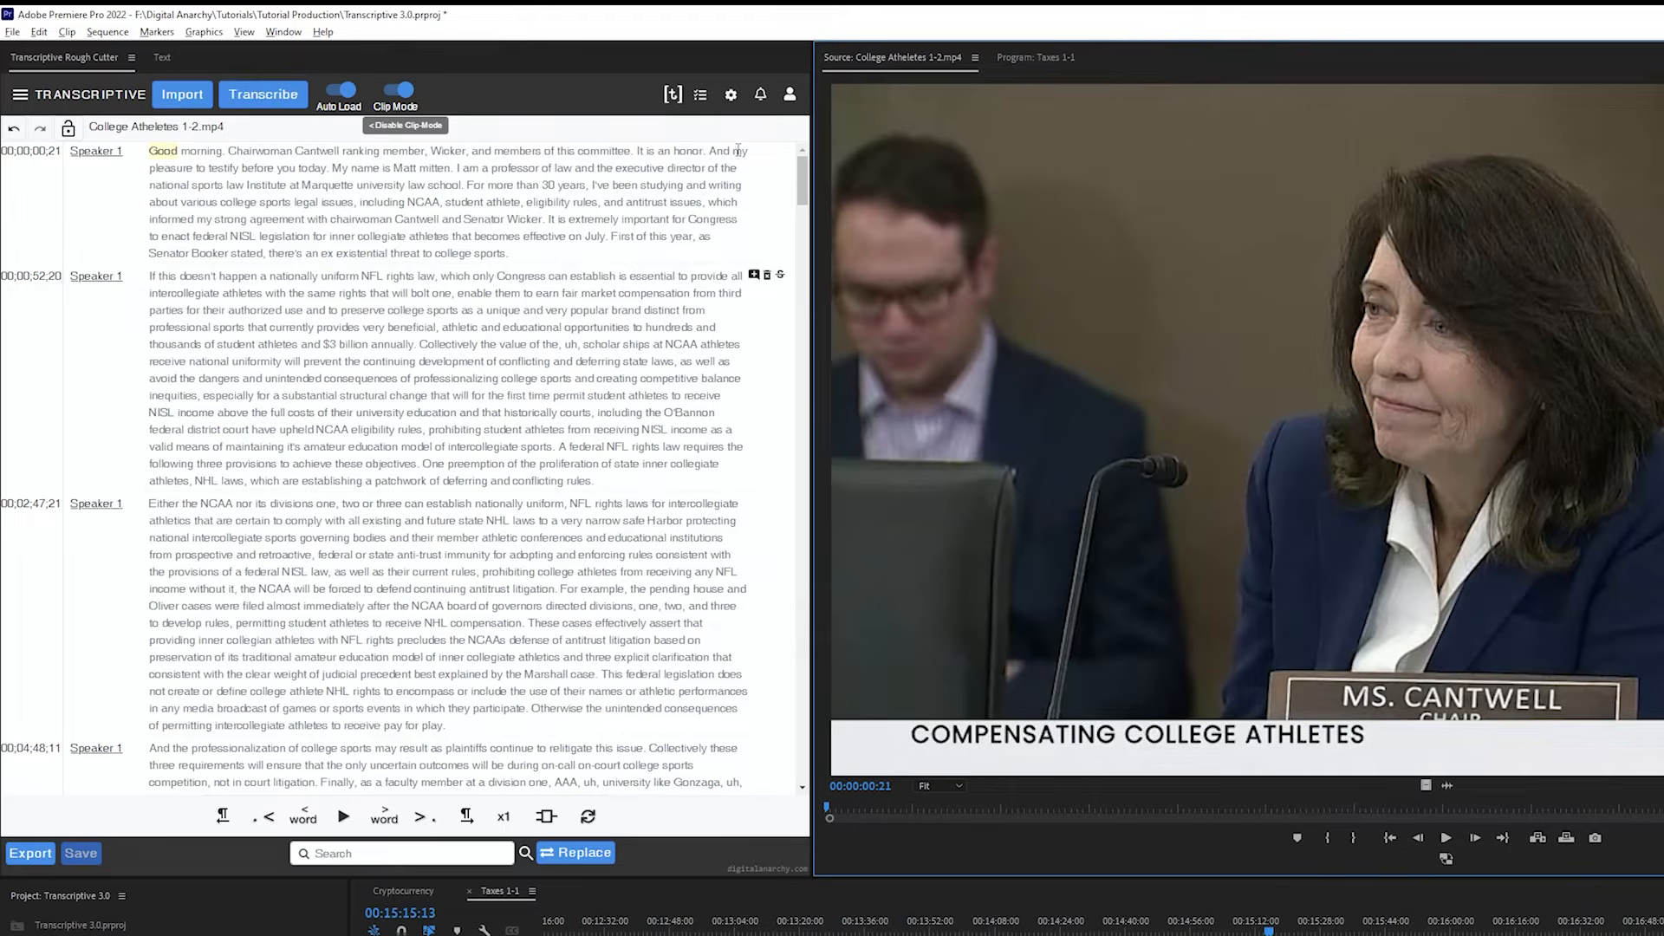
pyautogui.click(780, 274)
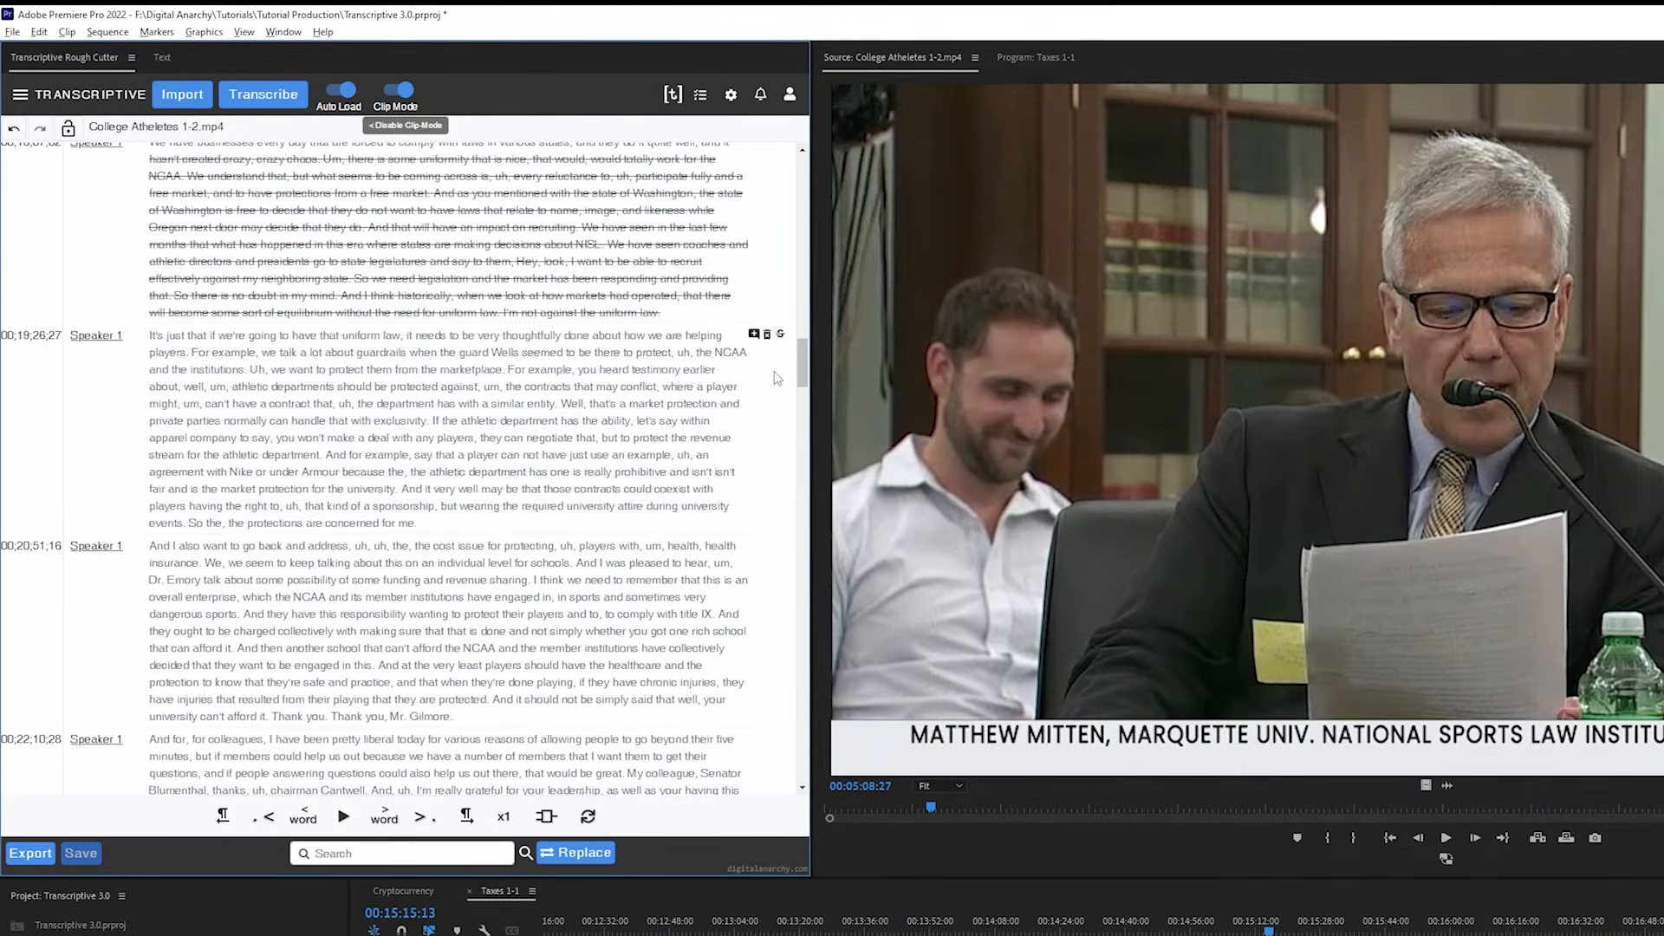
pyautogui.click(780, 334)
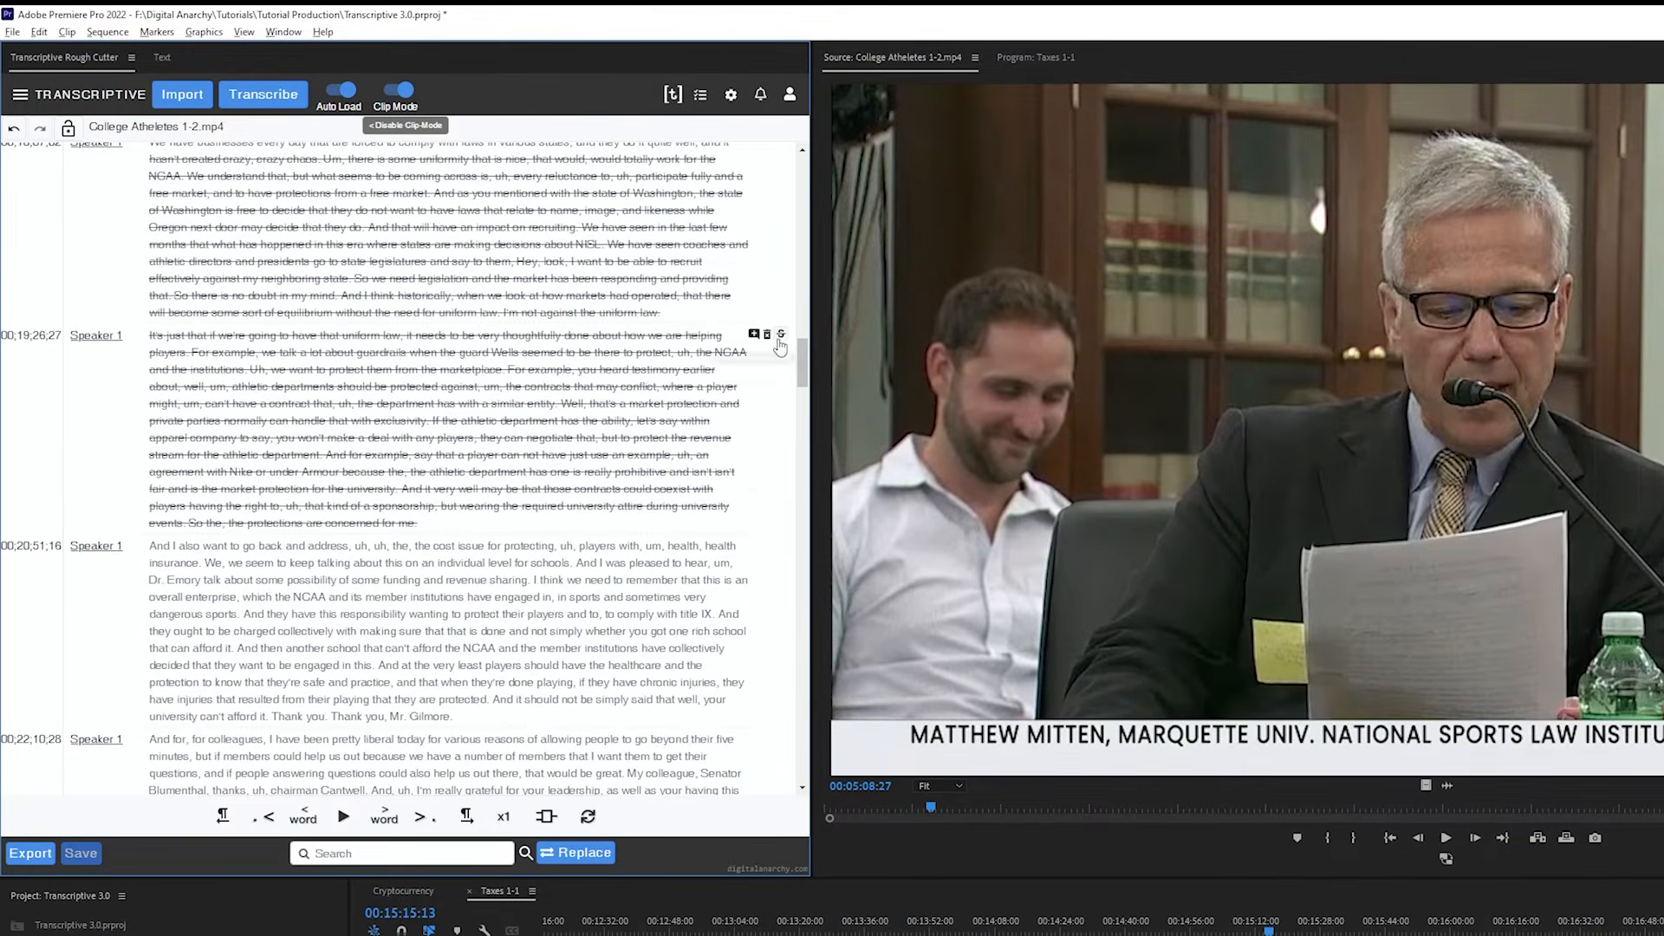
pyautogui.click(555, 817)
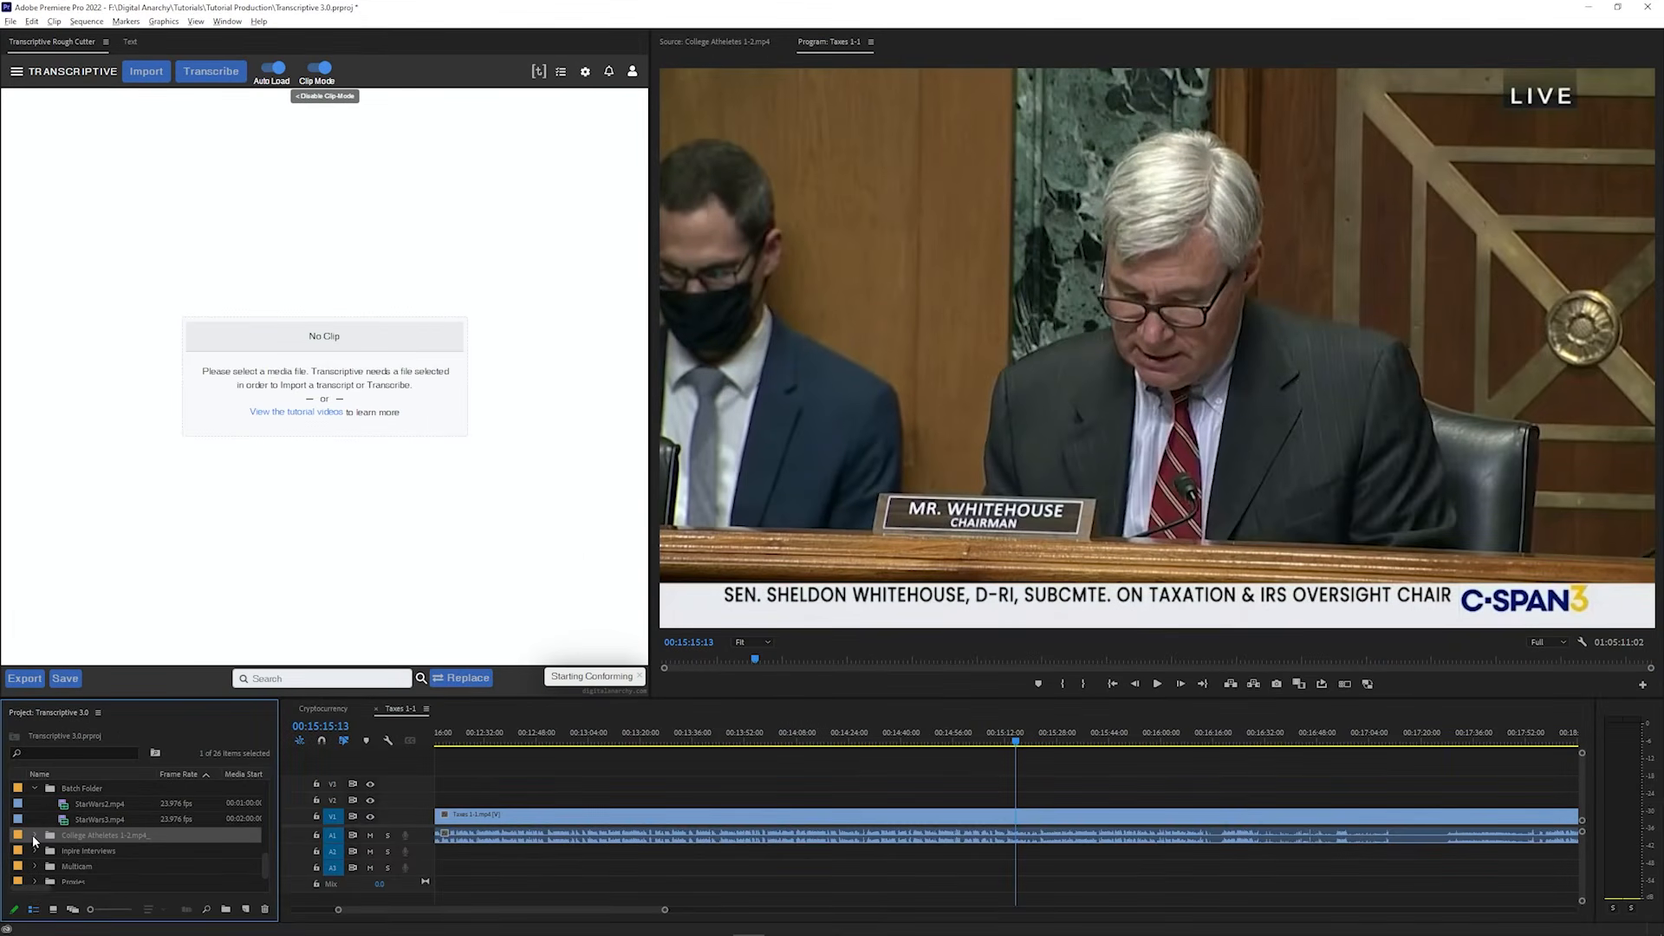
# Open the rough cut sequence of College Atheletes 1-2.mp4 and disable Clip Mode to load its transcript
pyautogui.click(33, 835)
pyautogui.doubleClick(48, 856)
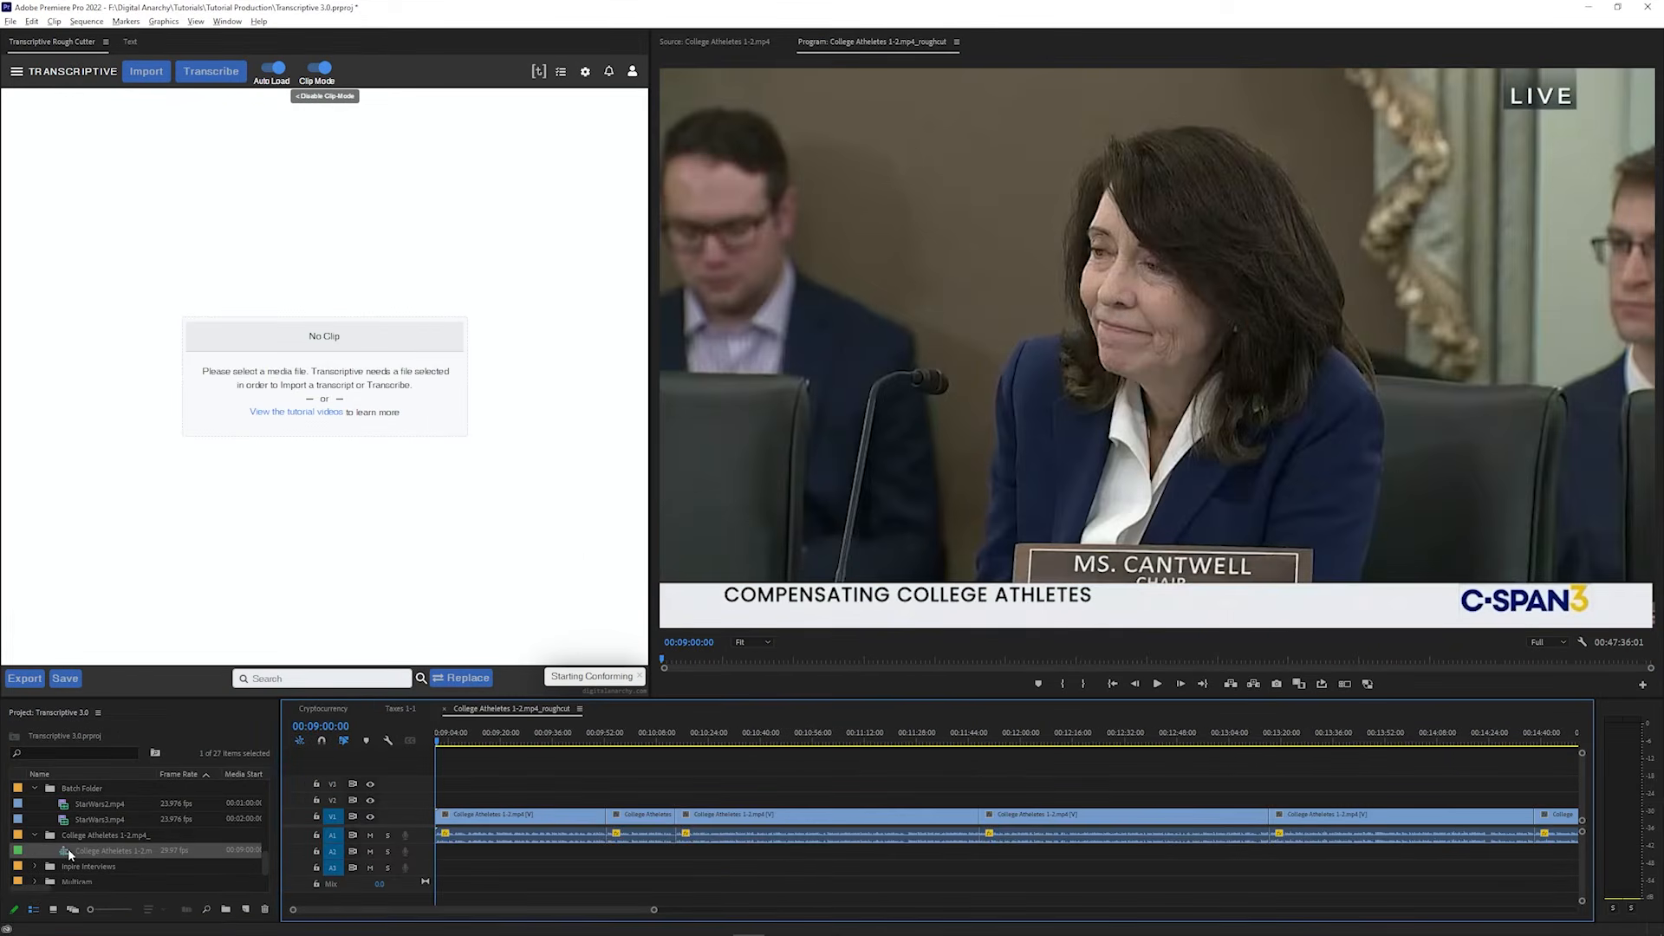
pyautogui.click(320, 70)
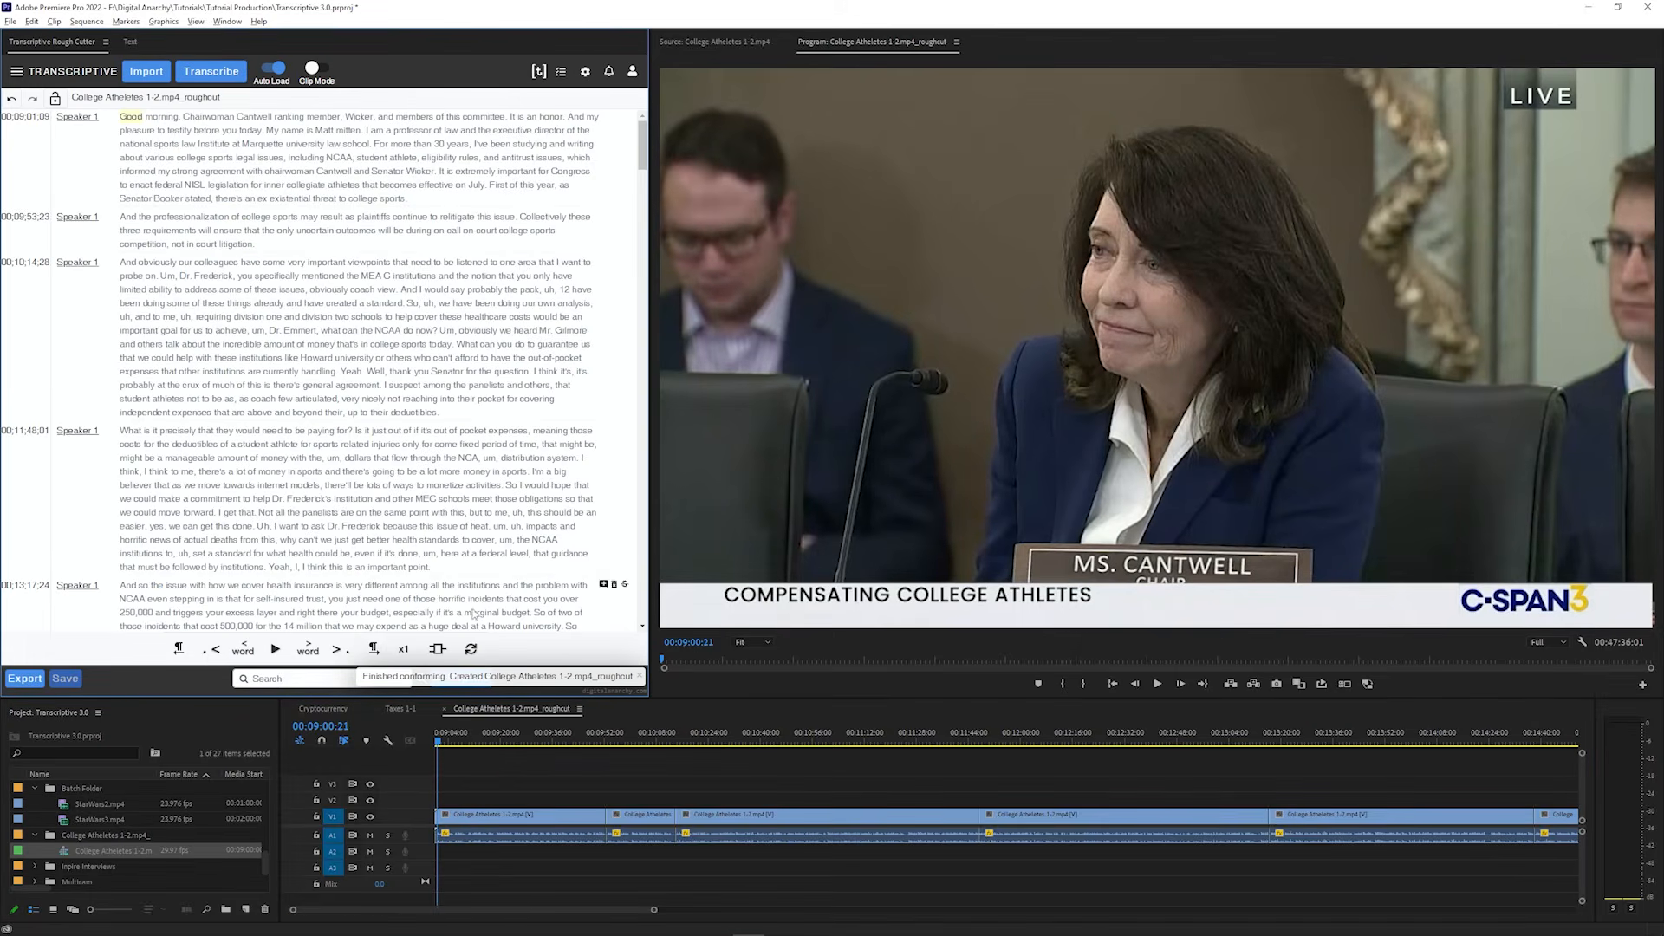
# Step through the edit points of the rough cut sequence and play it from the transcript paragraph at 00;10;14;26
pyautogui.click(540, 728)
pyautogui.press('Down')
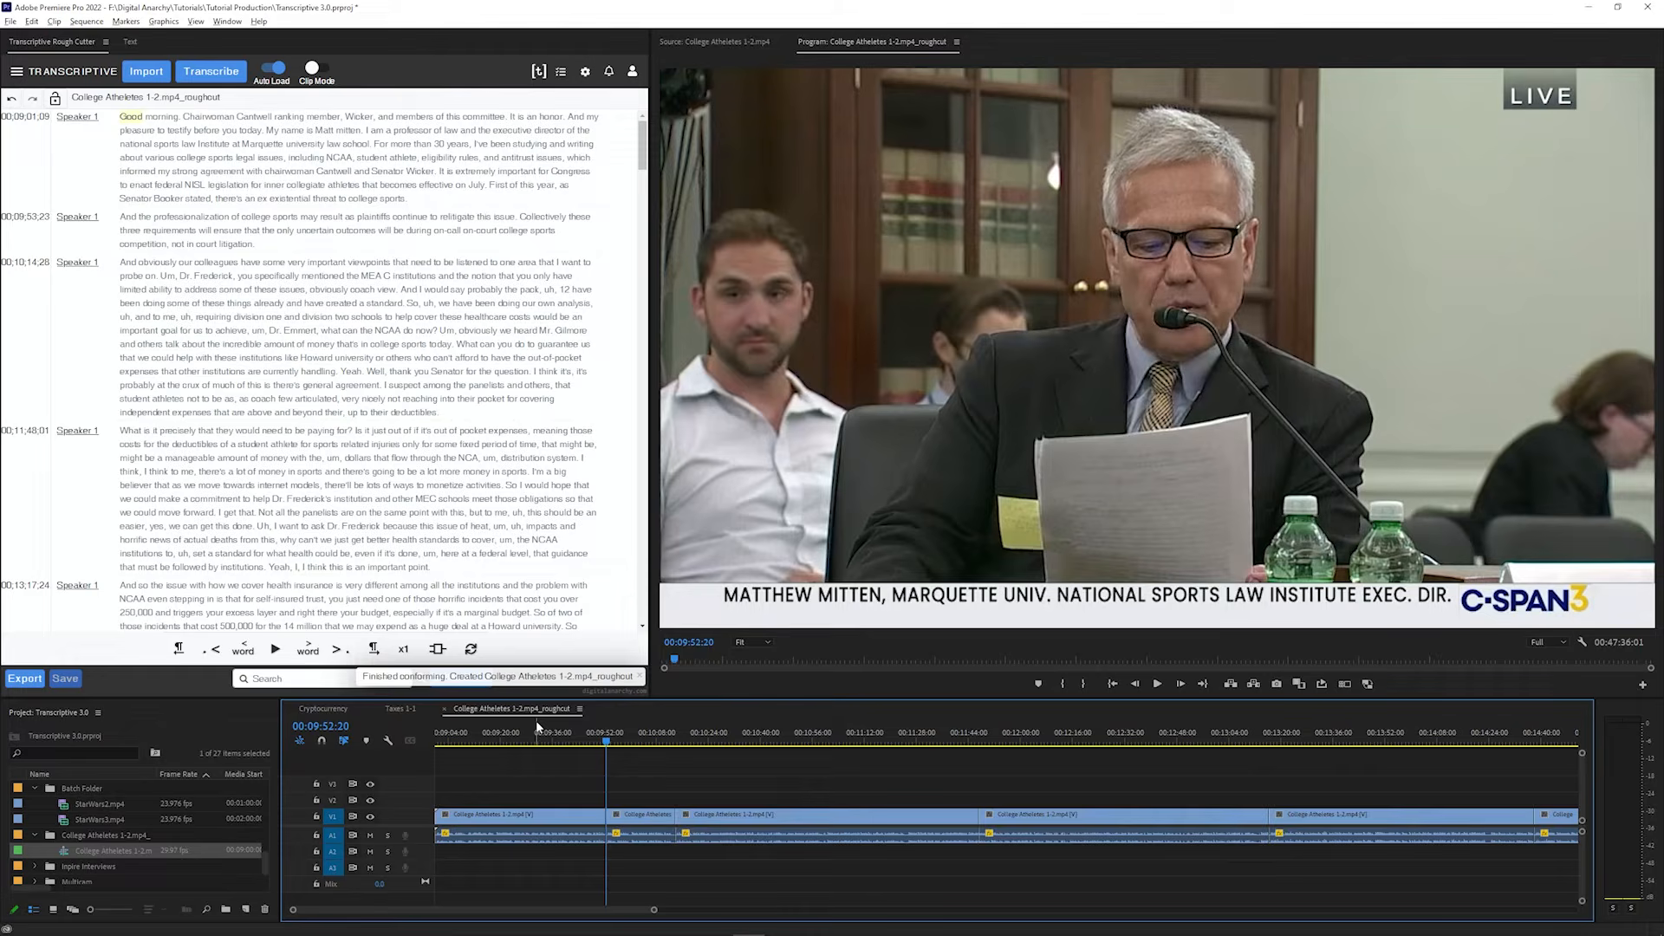
pyautogui.press('Down')
pyautogui.press('Down')
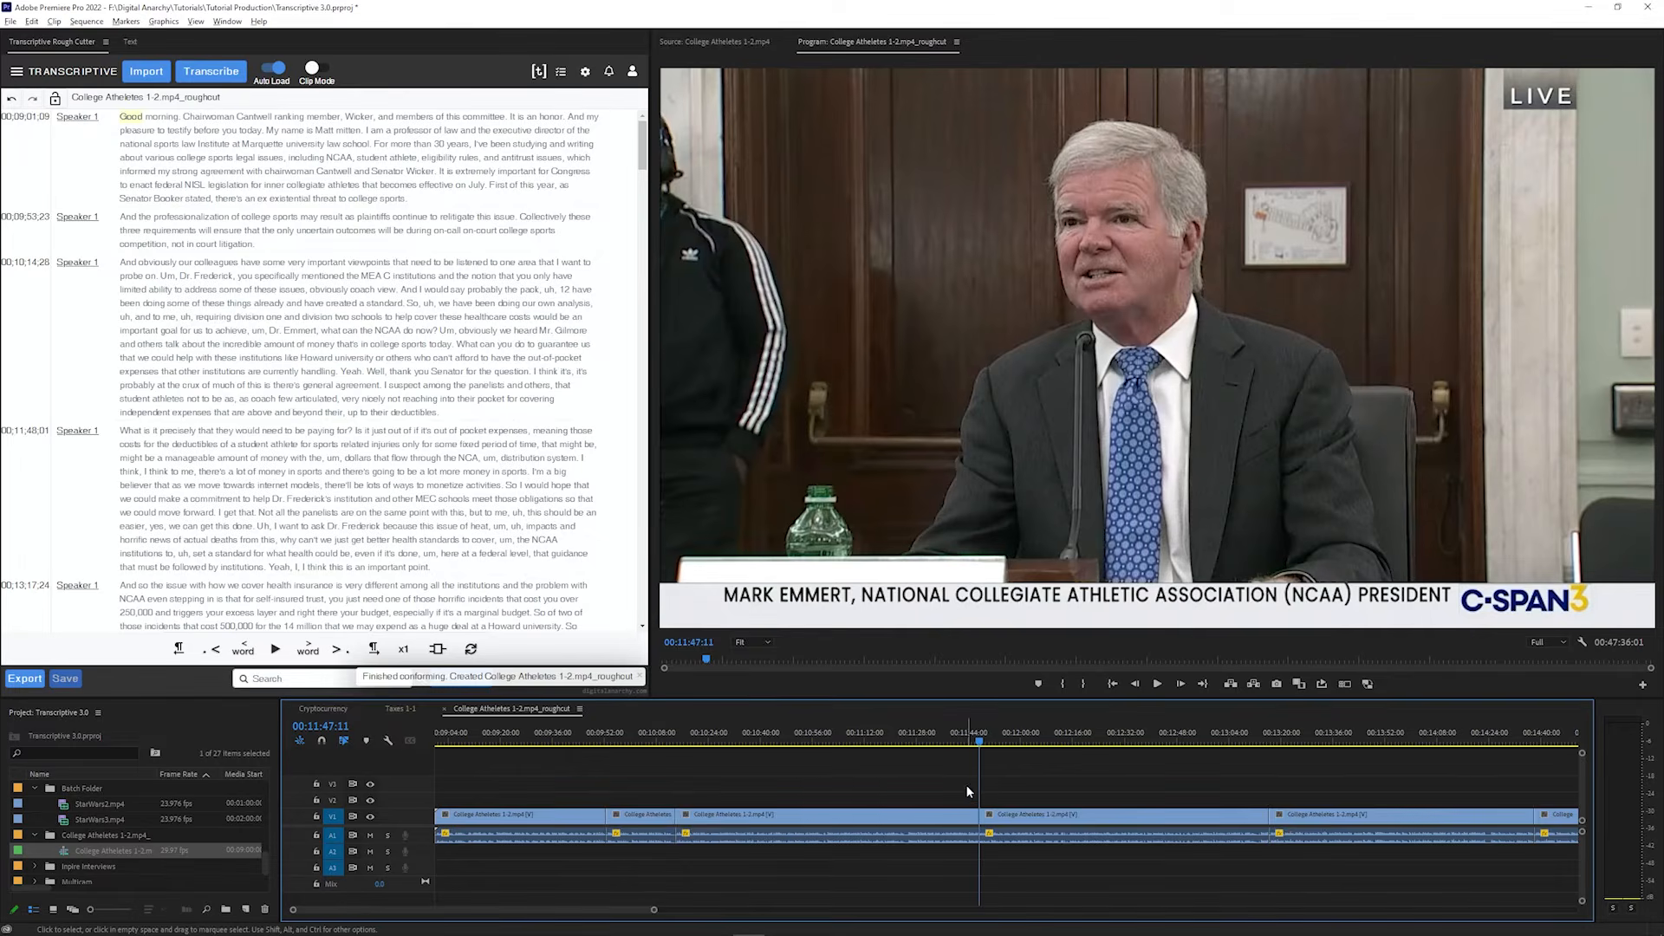
pyautogui.click(125, 262)
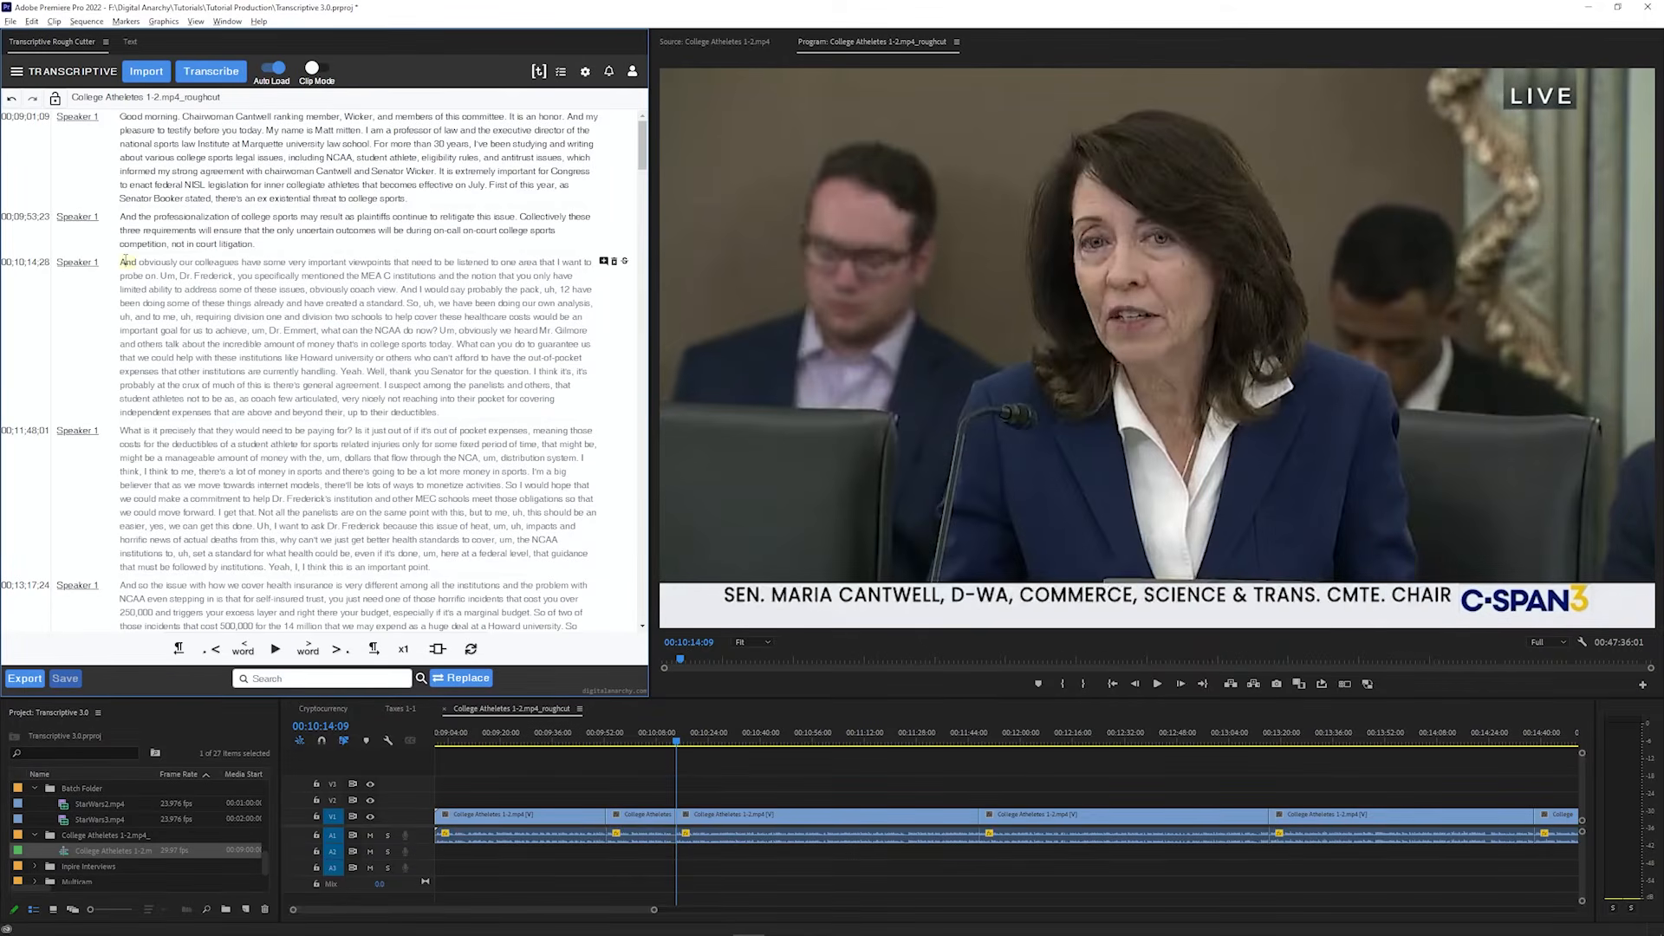
pyautogui.press('space')
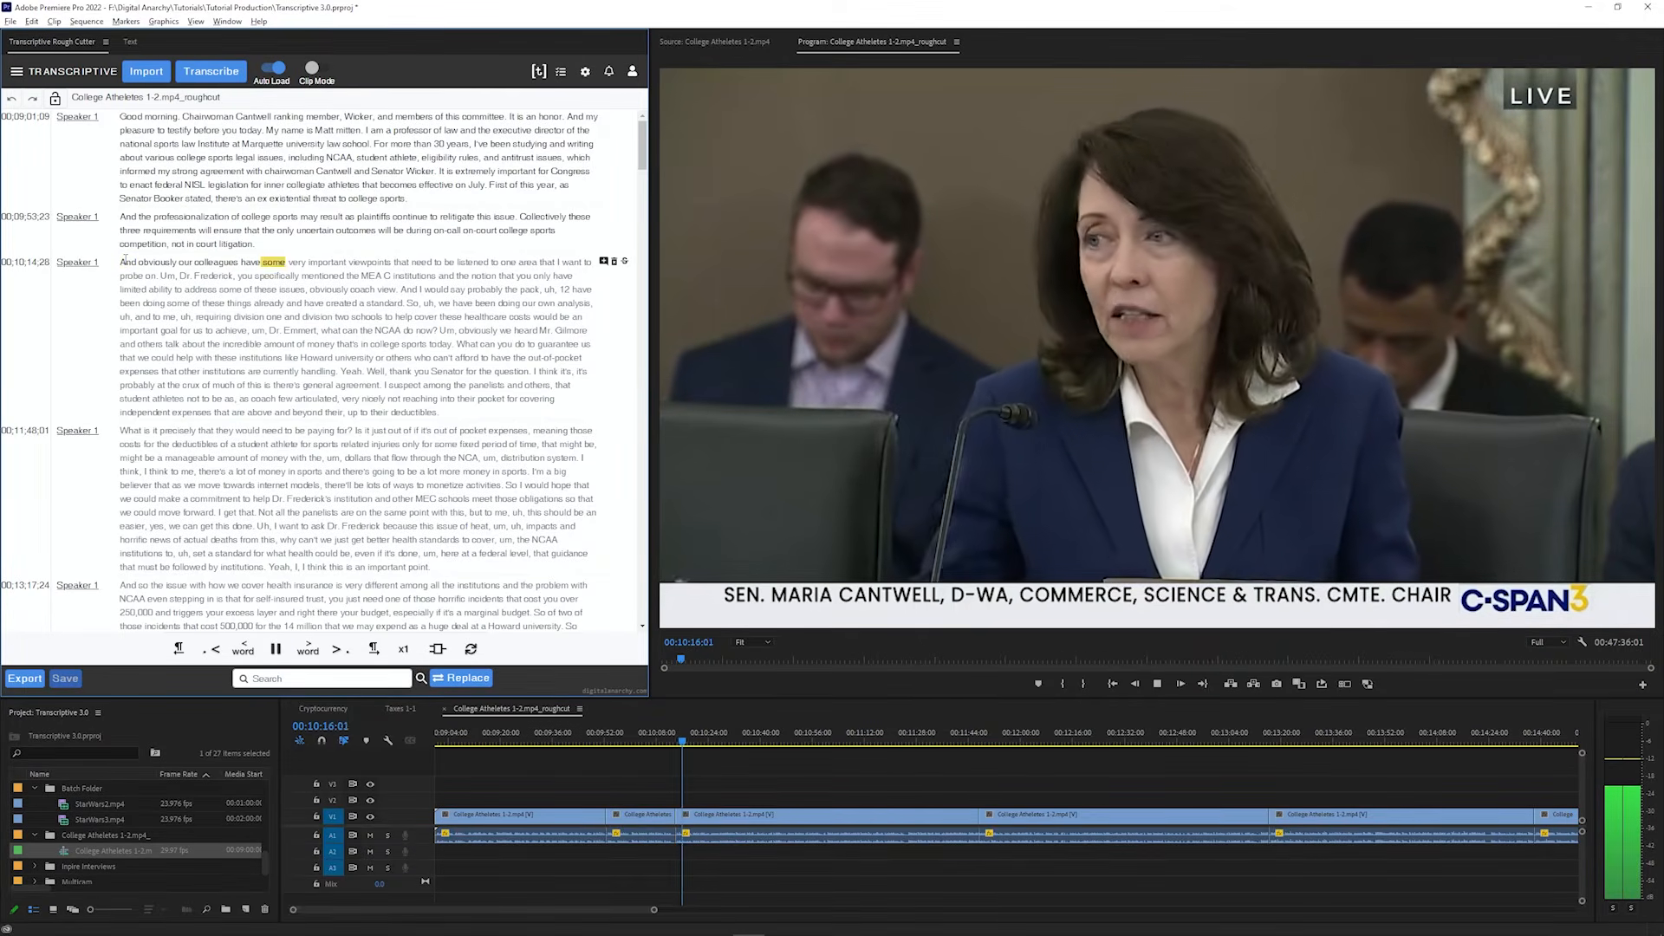
pyautogui.press('space')
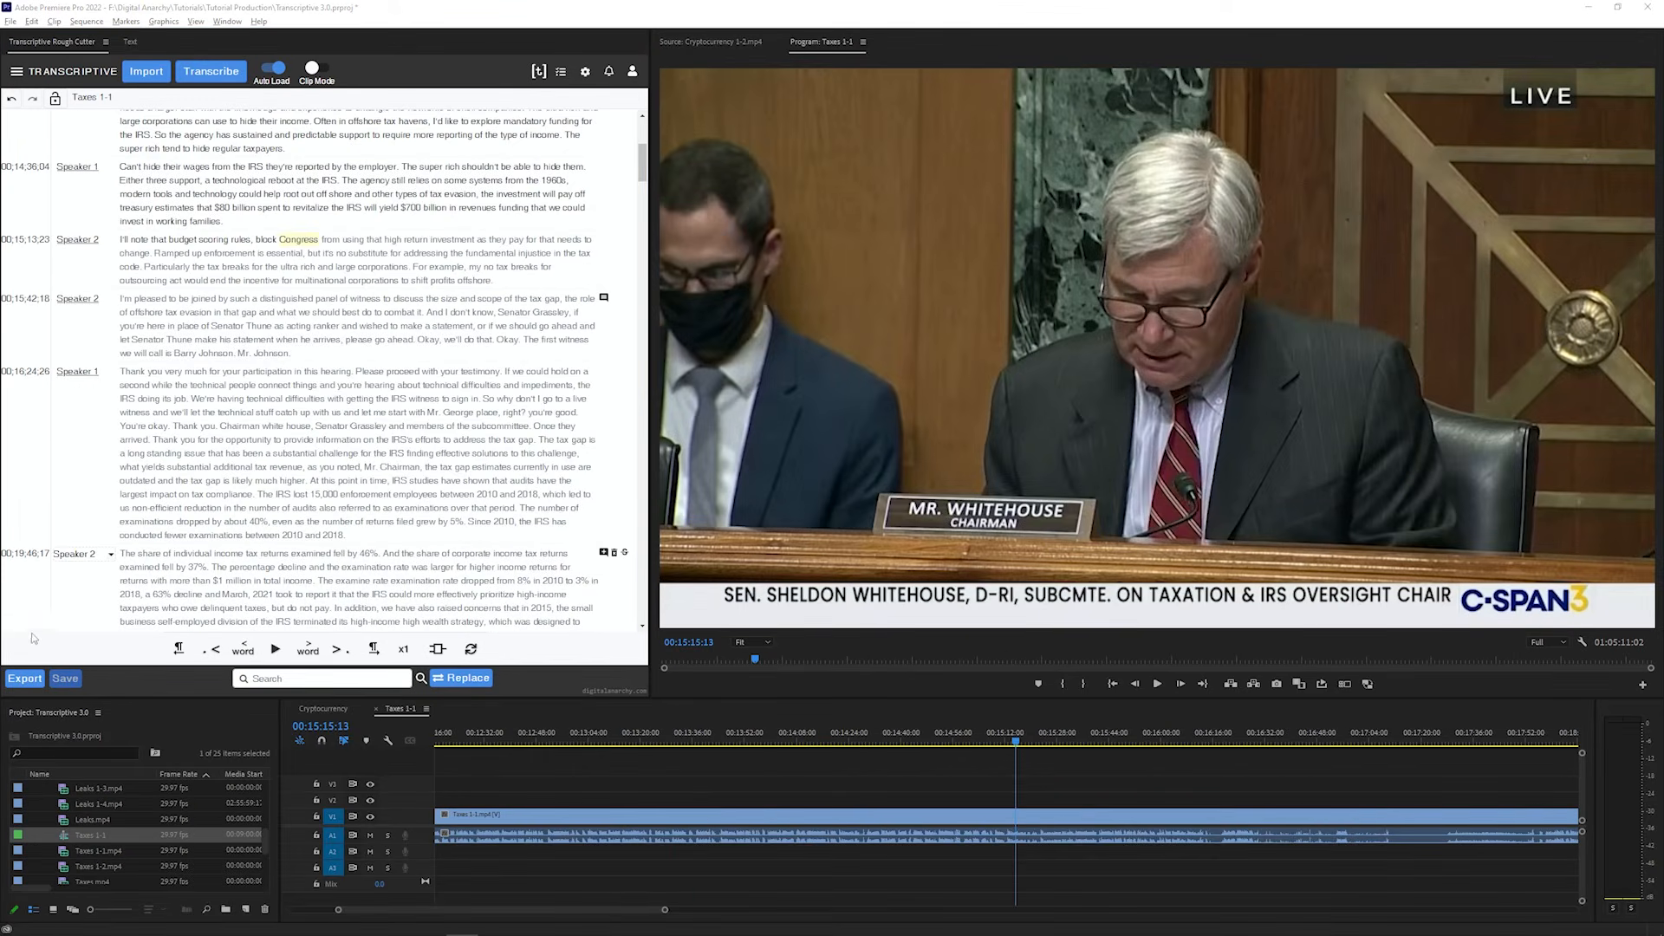
# Review the export formats for the Taxes 1-1 transcript, including the Plain Text and SRT options
pyautogui.click(24, 678)
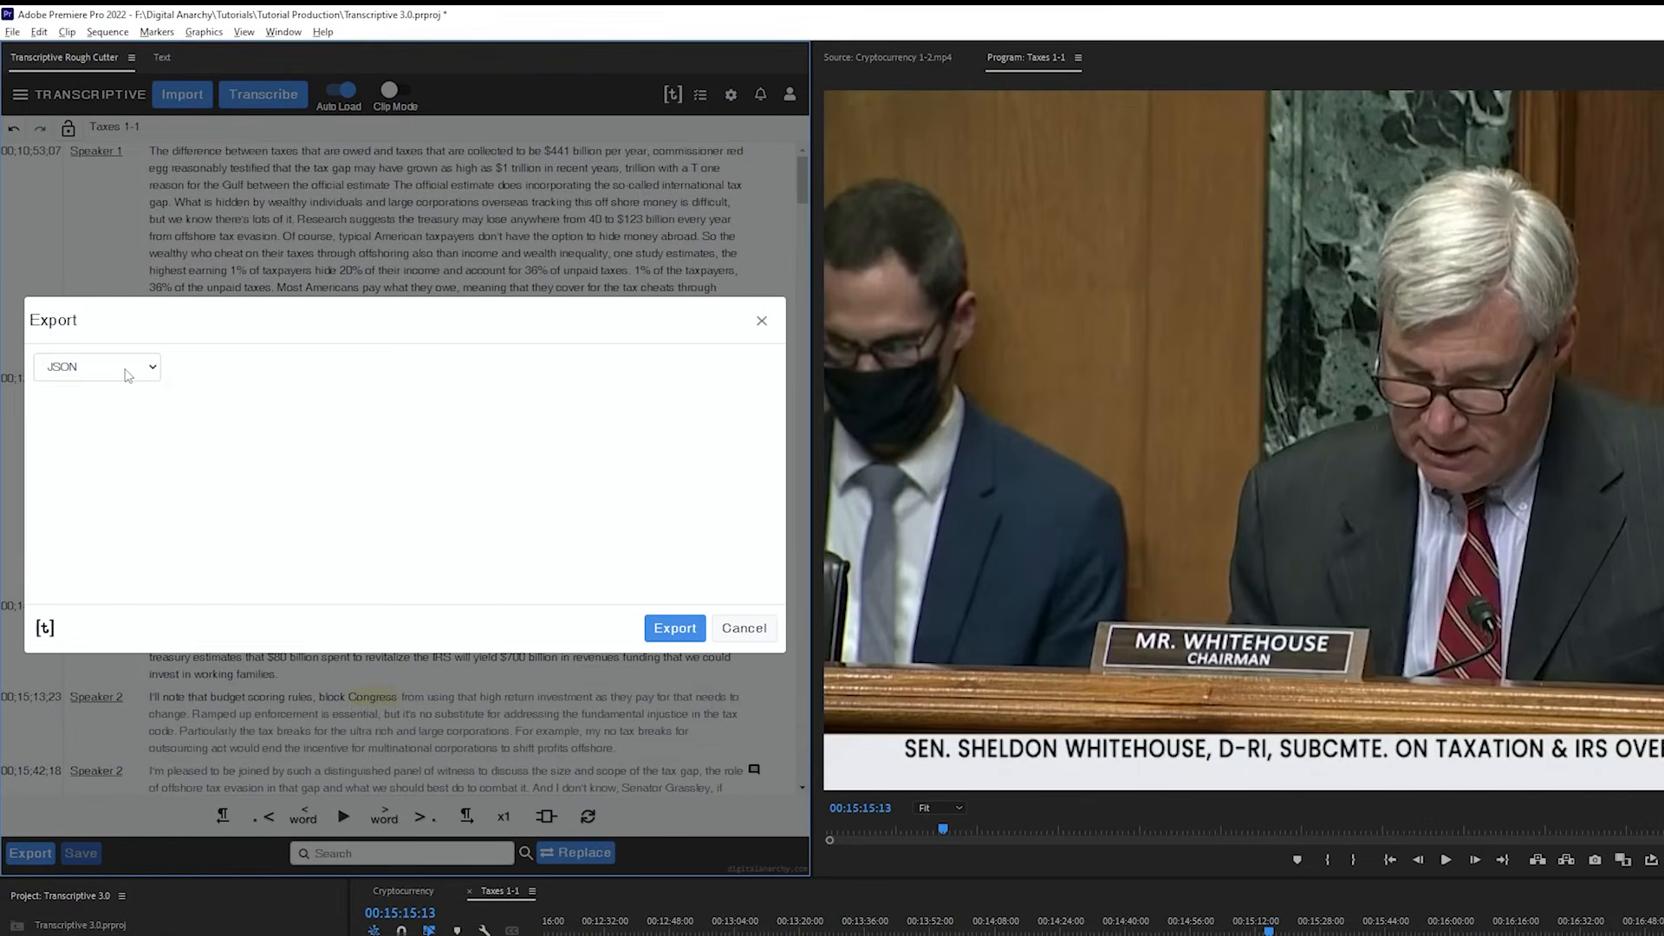
pyautogui.click(130, 367)
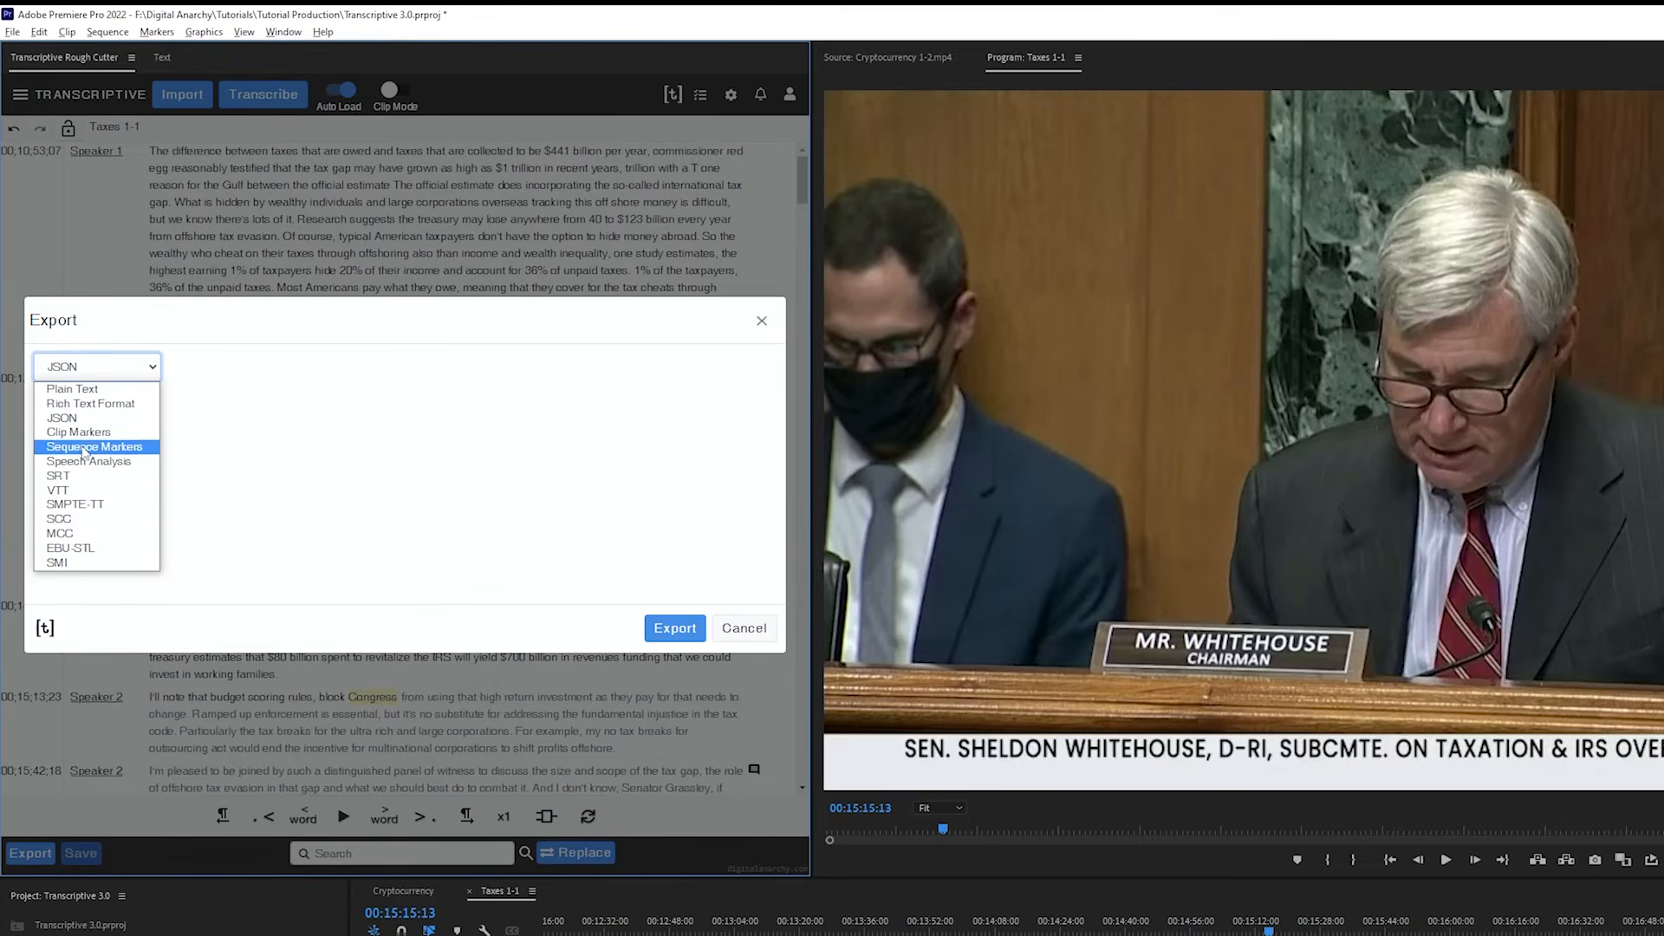
pyautogui.click(80, 389)
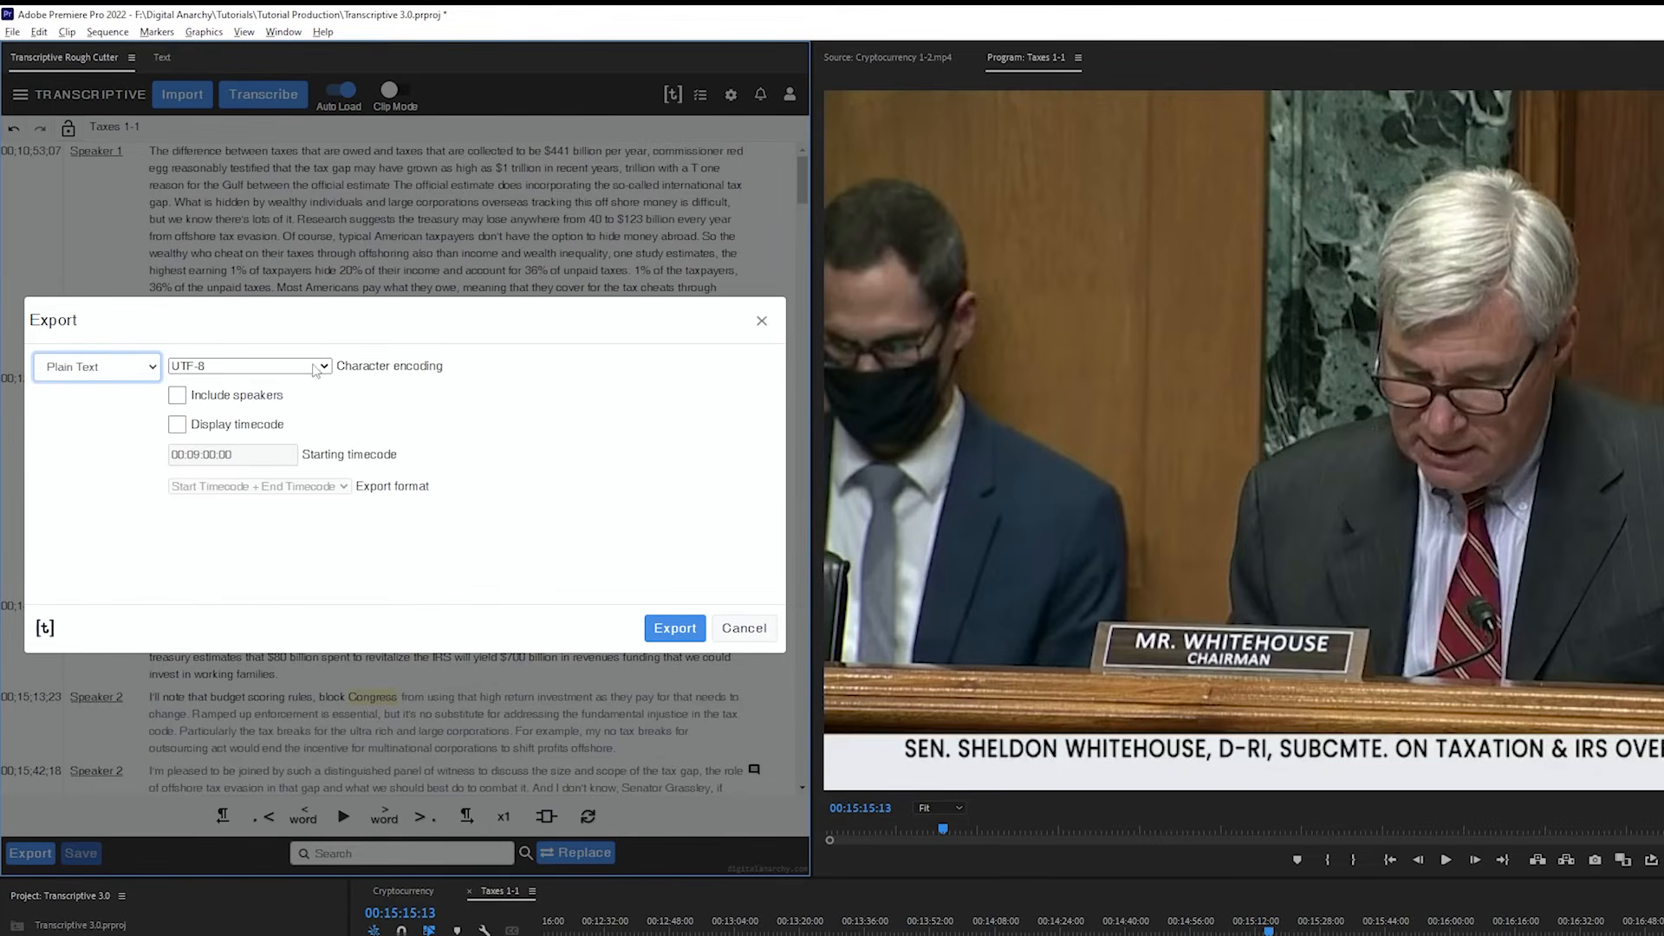
pyautogui.click(111, 374)
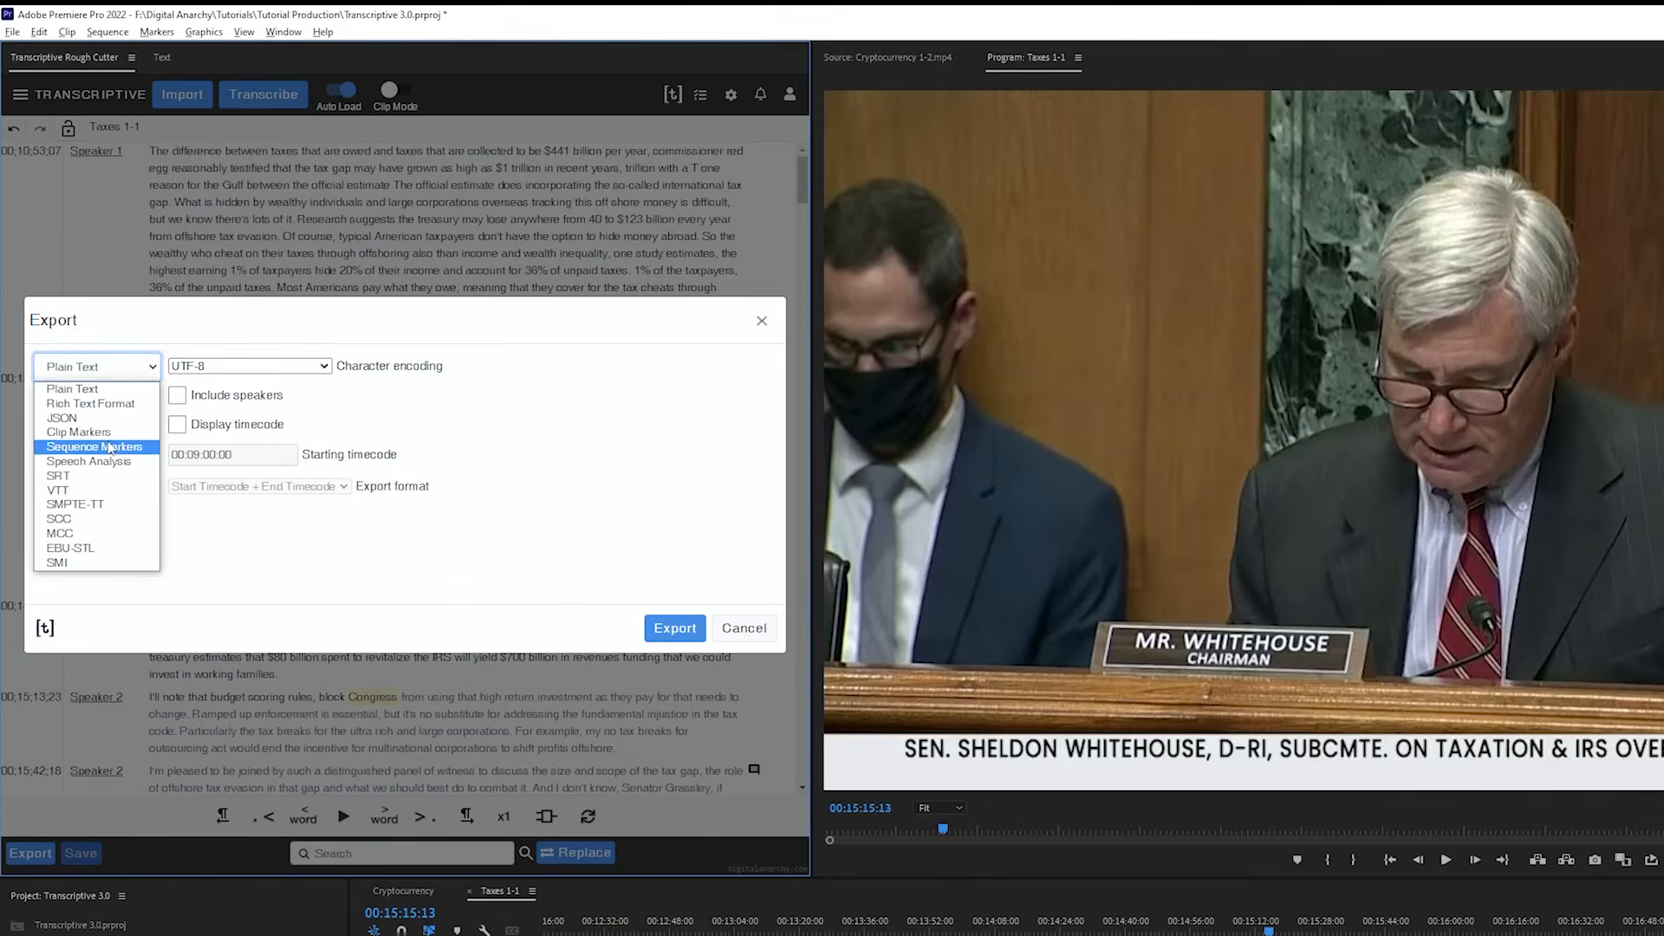
pyautogui.click(102, 479)
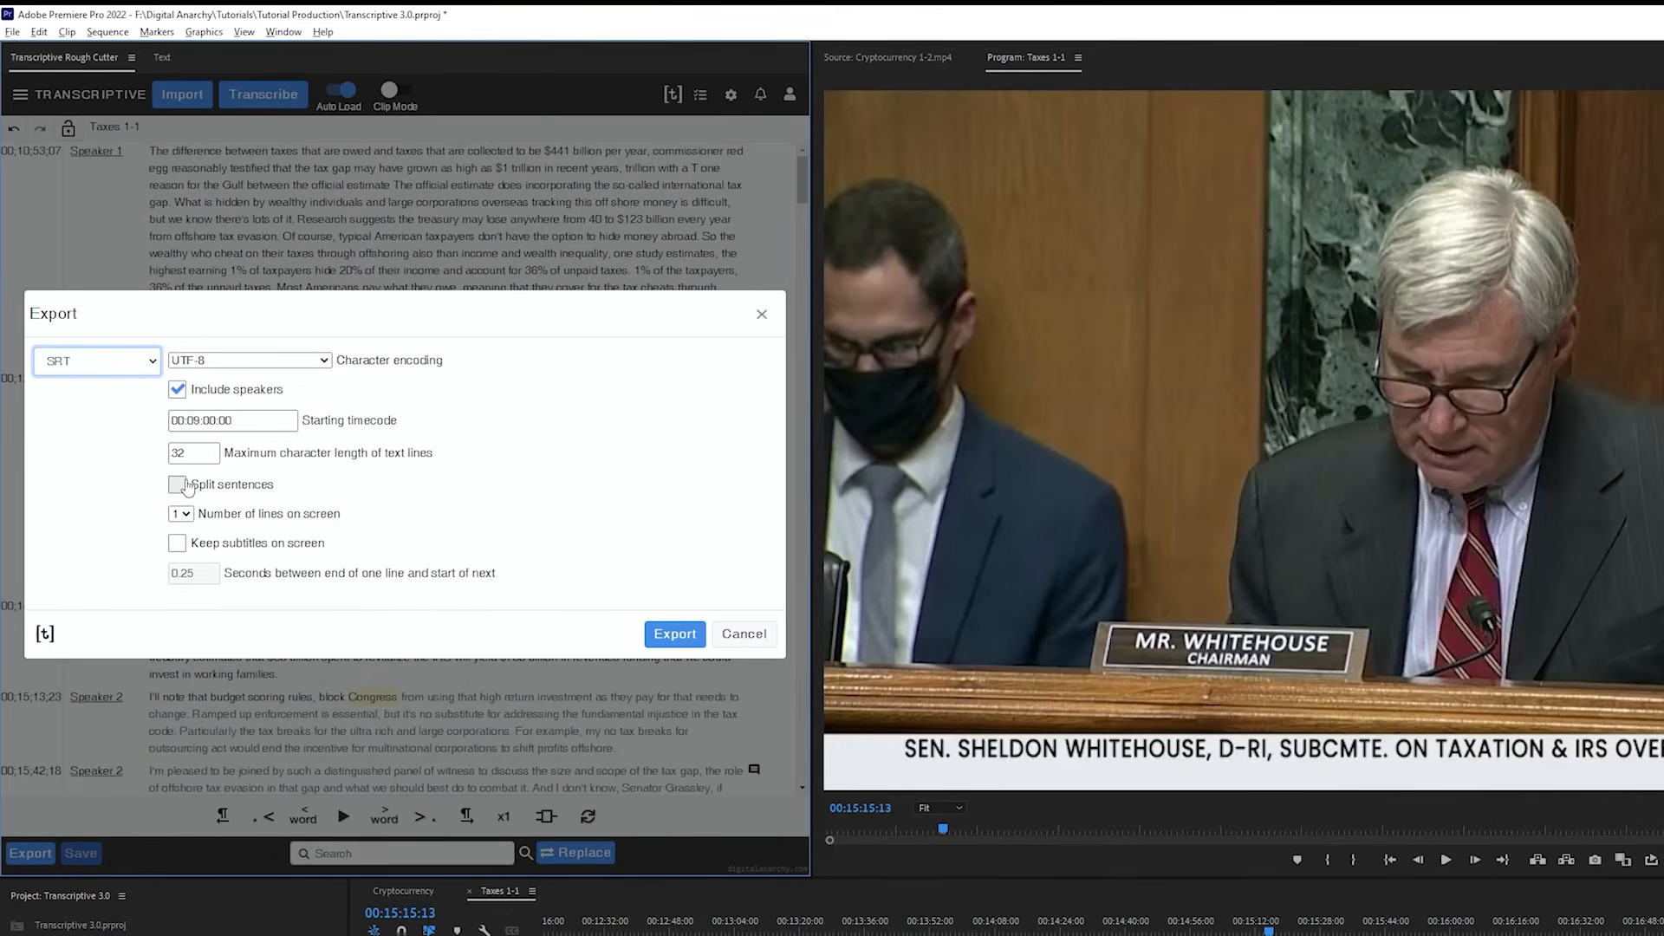
pyautogui.click(111, 367)
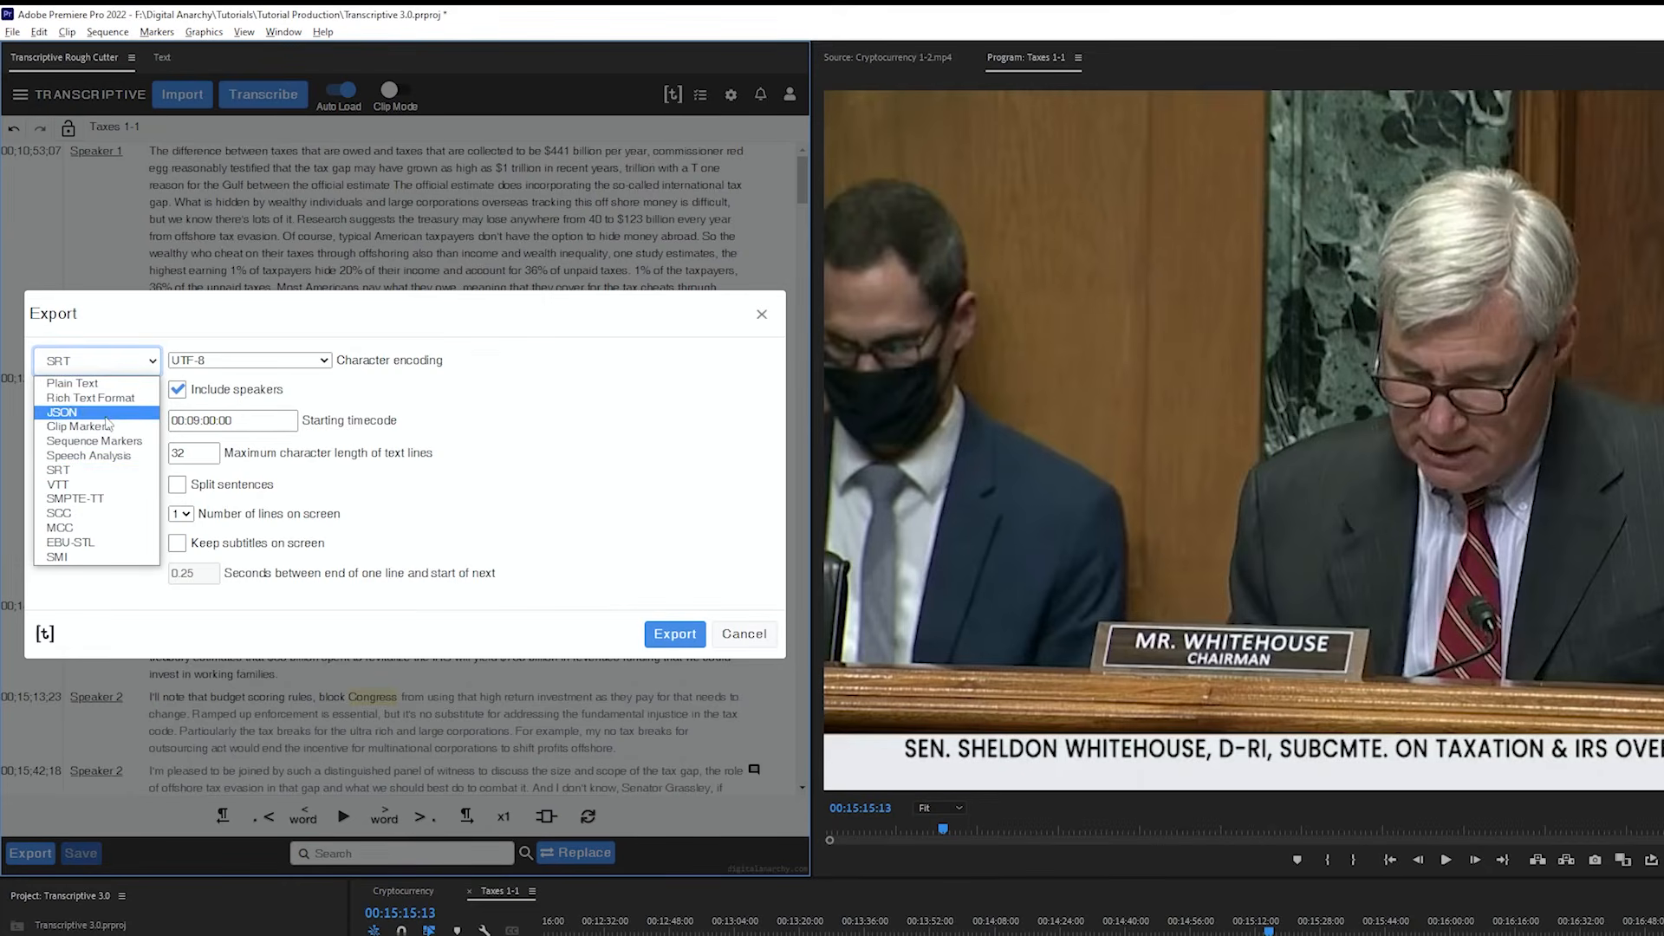
pyautogui.click(105, 428)
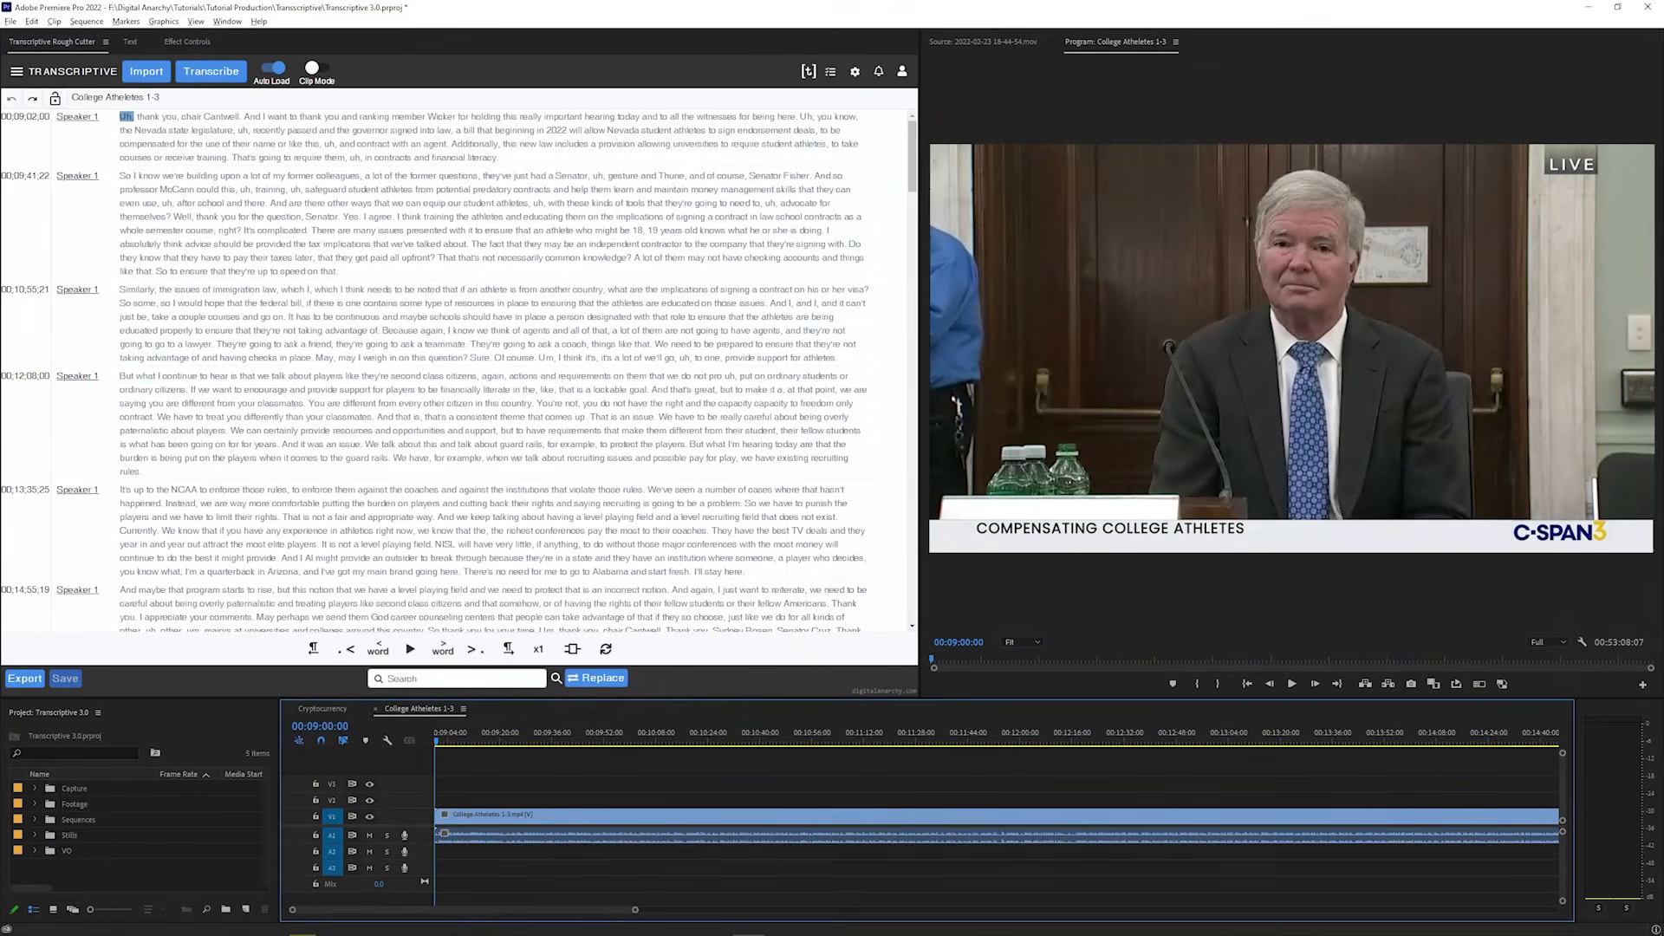
# Add the College Atheletes 1-3 SRT file to the sequence as a subtitle track and scrub the timeline to preview the captions
pyautogui.moveTo(38, 709); pyautogui.dragTo(486, 783)
pyautogui.press('Return')
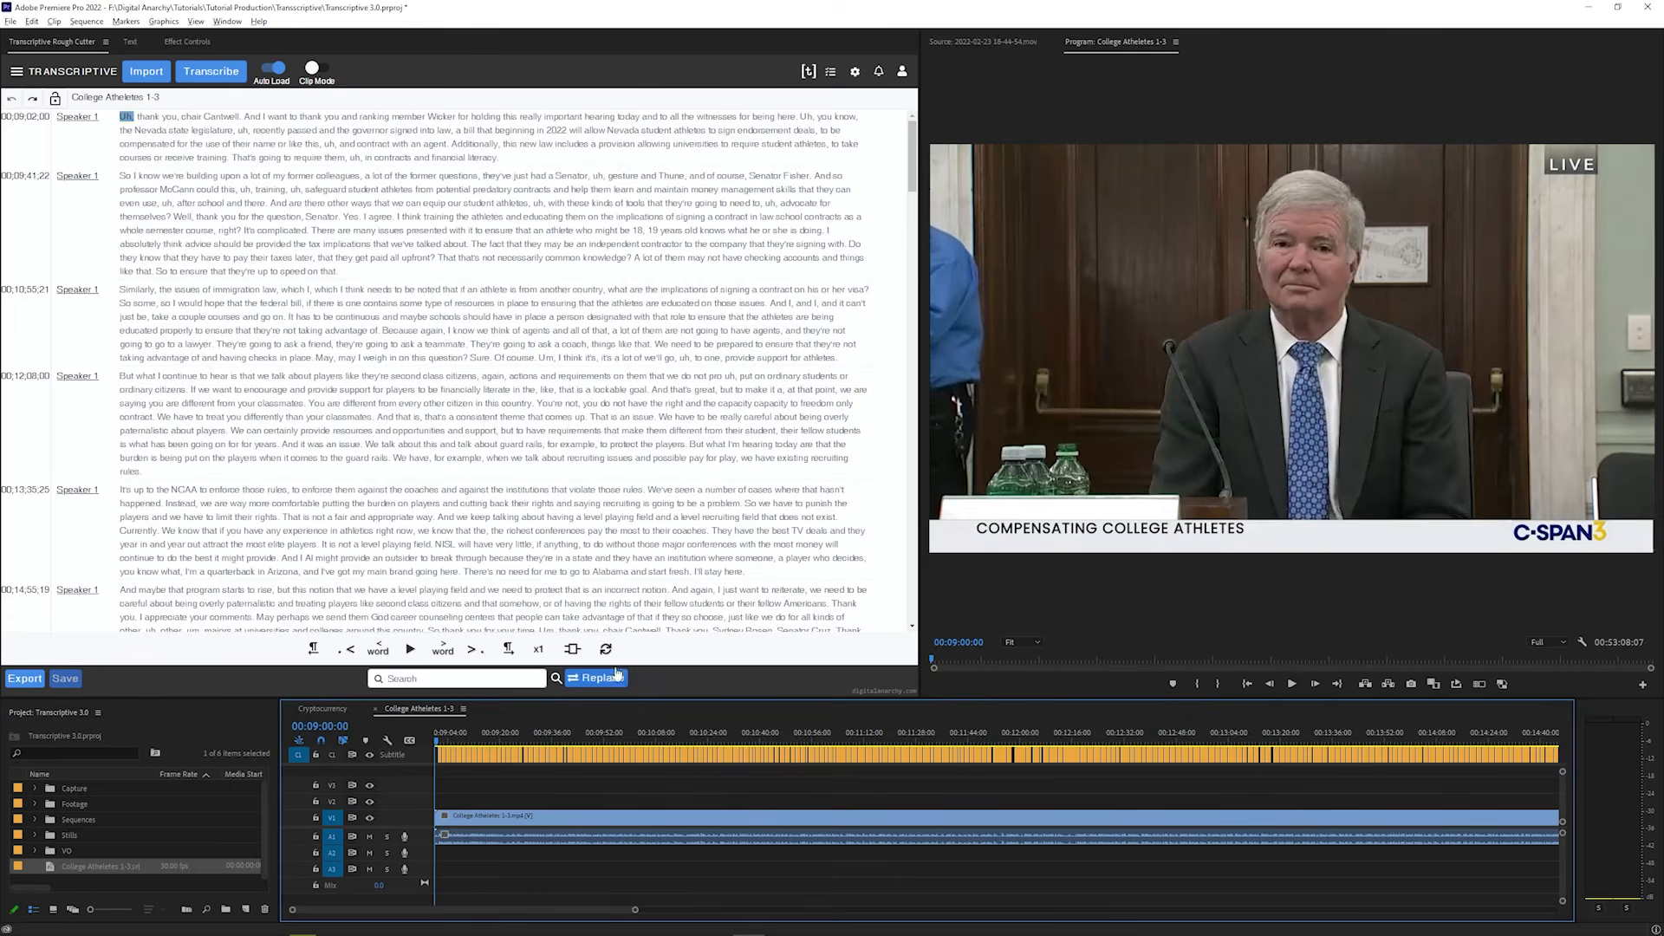
pyautogui.moveTo(520, 733); pyautogui.dragTo(731, 734)
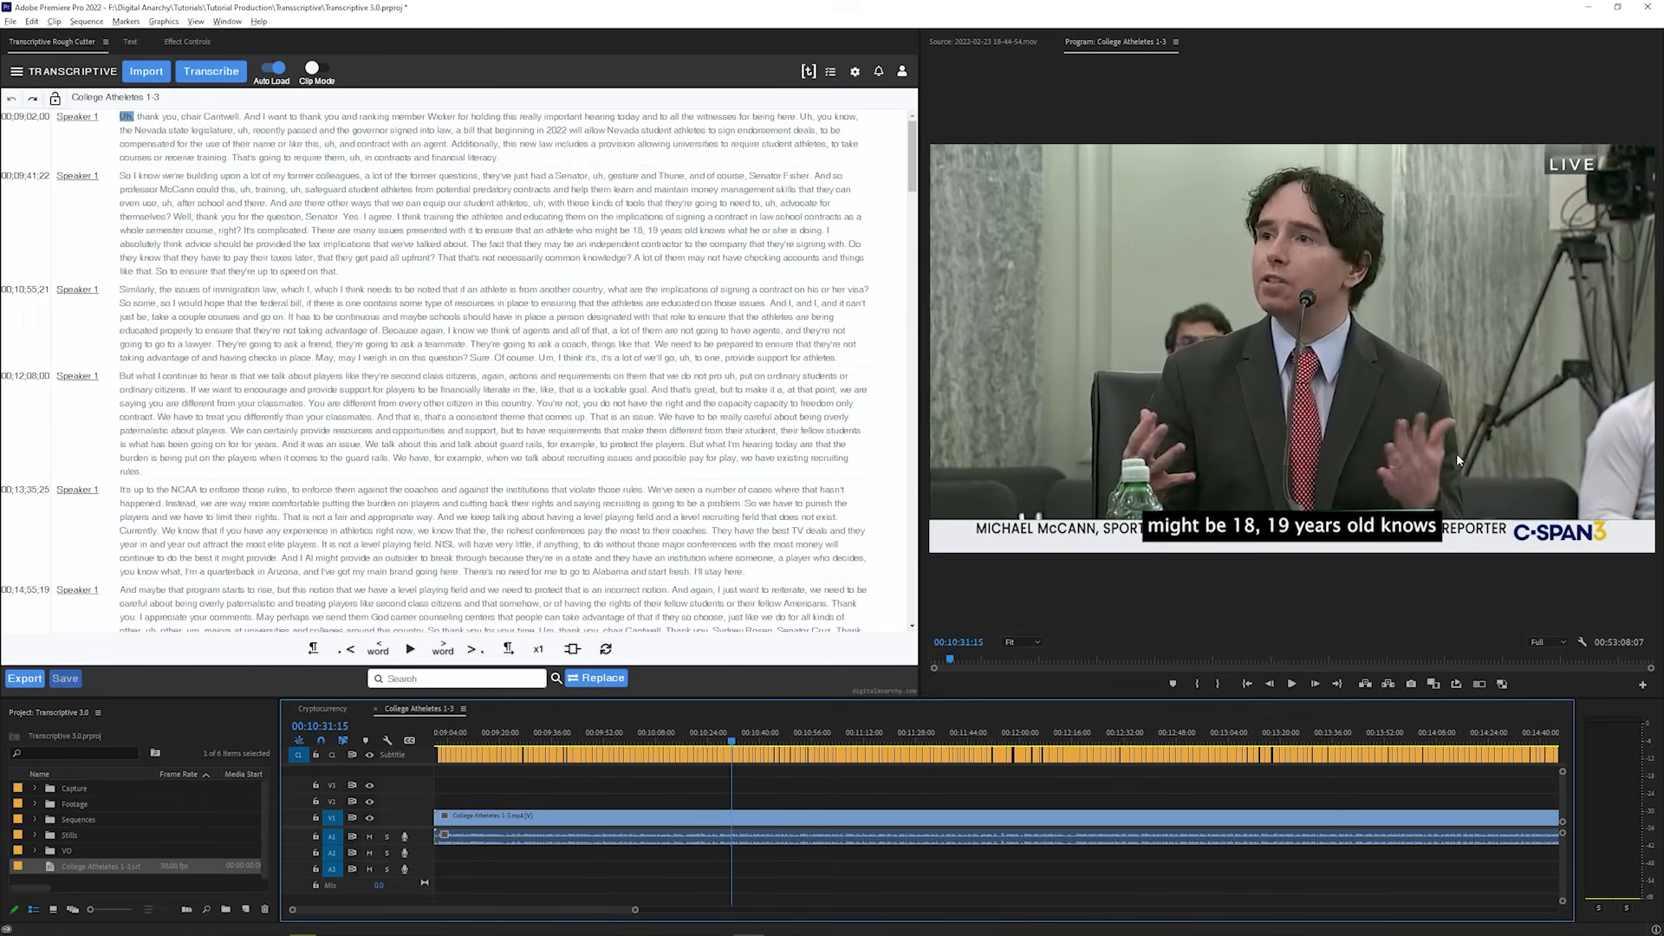